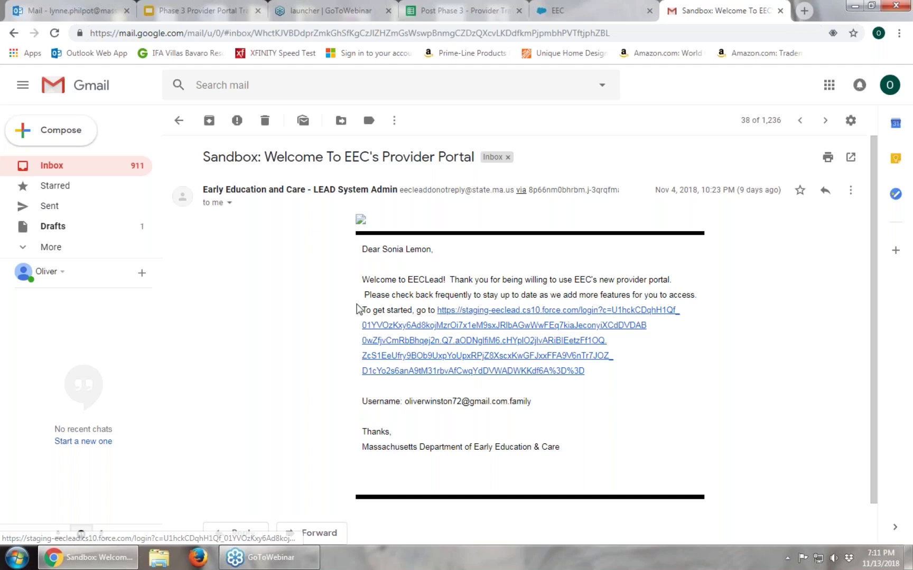
# Return Gmail to the inbox and bring up the Phase 3 Provider Portal training slides
pyautogui.click(185, 116)
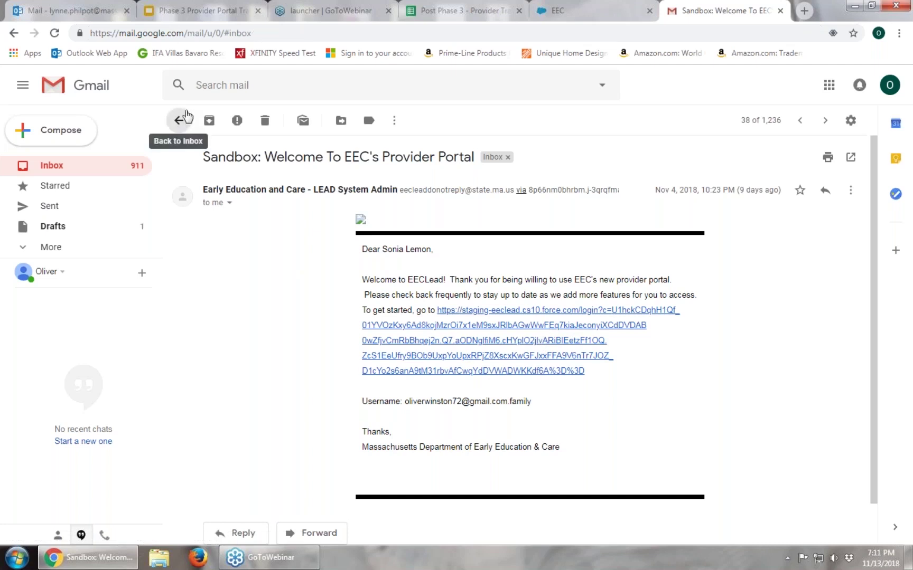
pyautogui.click(205, 13)
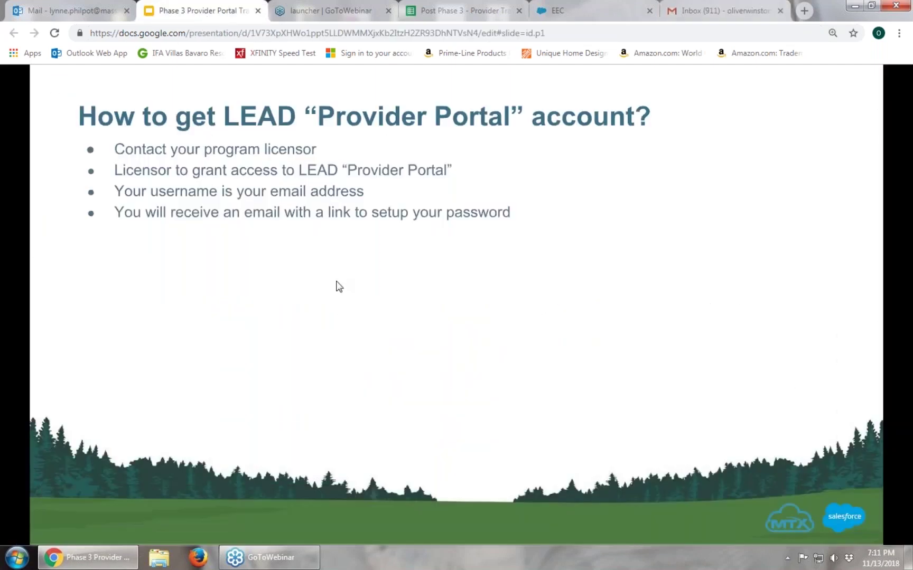
# Advance the deck to the homepage navigation slide, then switch to the EEC Provider Licensing Portal
pyautogui.click(436, 350)
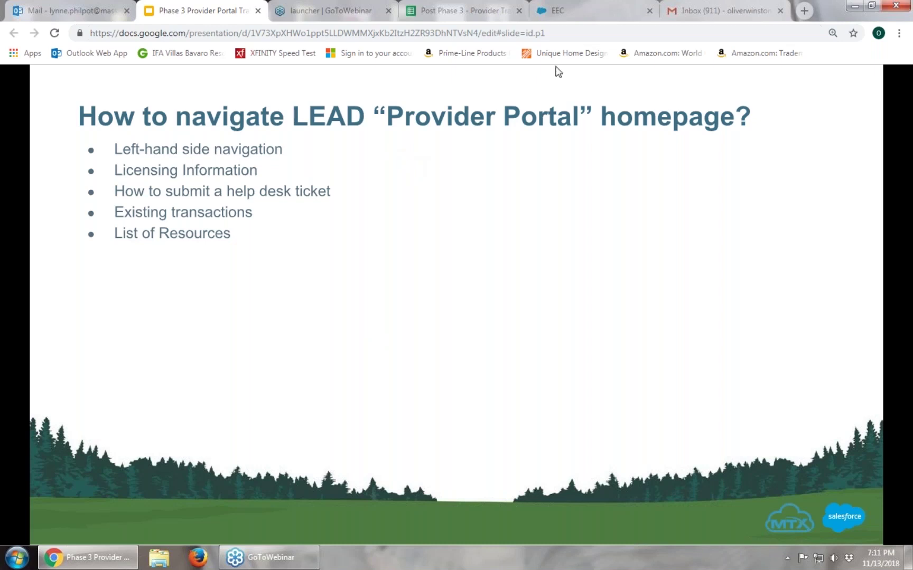
pyautogui.click(572, 13)
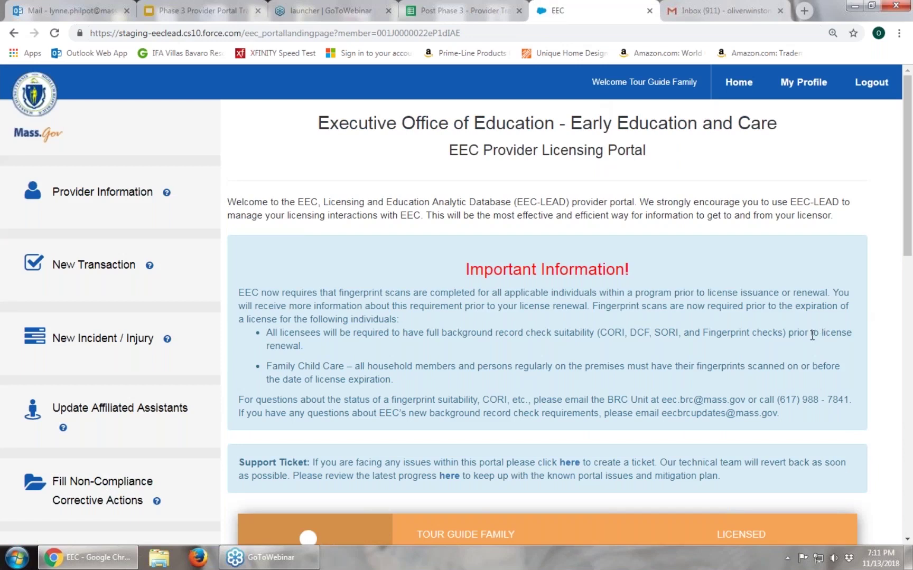
pyautogui.scroll(-2, 812, 336)
pyautogui.scroll(2, 281, 328)
# Scroll the portal home page down to the Provider and License status cards
pyautogui.scroll(-5, 527, 320)
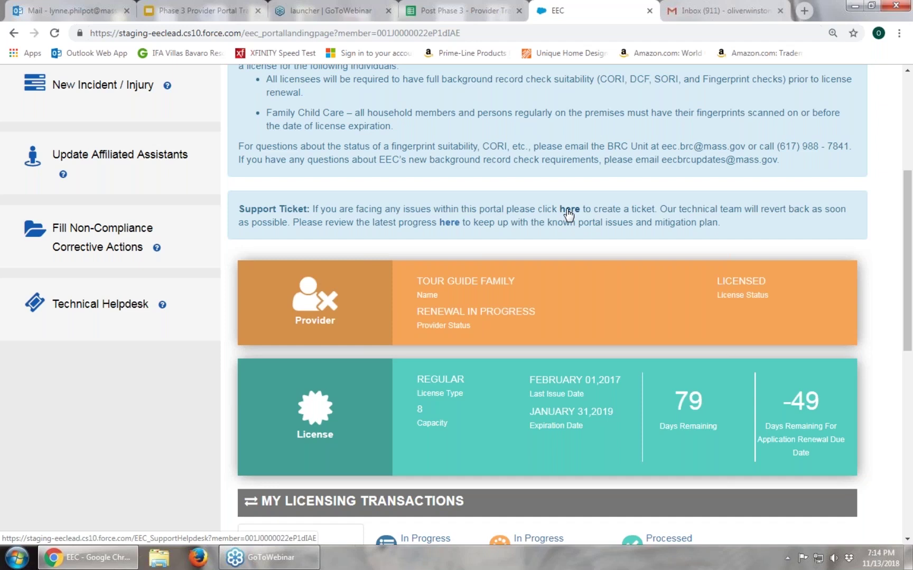
# Start a new helpdesk support ticket with Transaction as the assistance topic
pyautogui.click(568, 210)
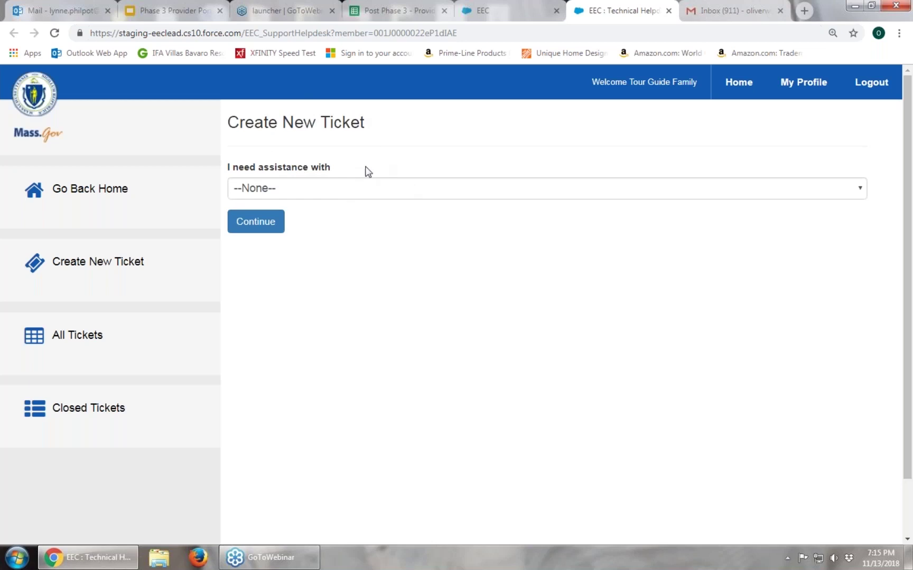
pyautogui.click(861, 189)
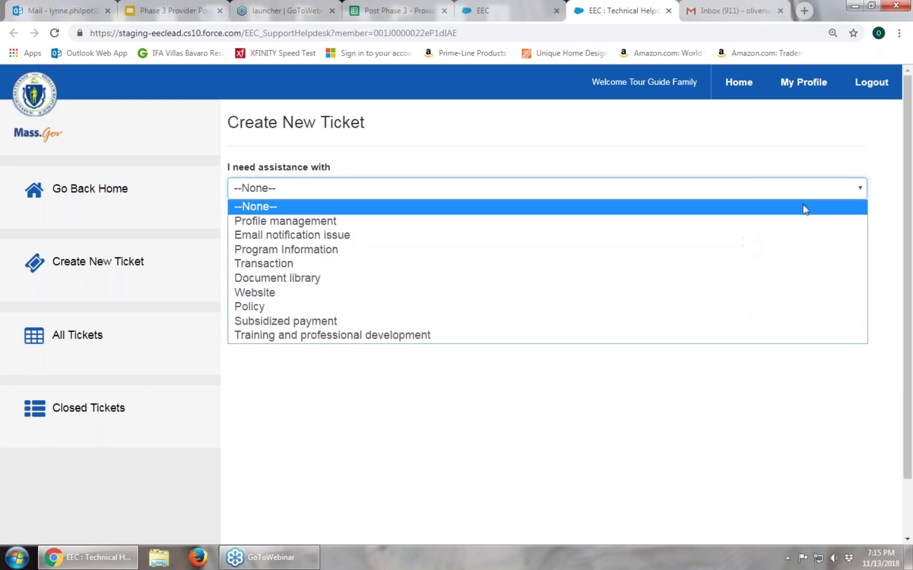
pyautogui.click(862, 190)
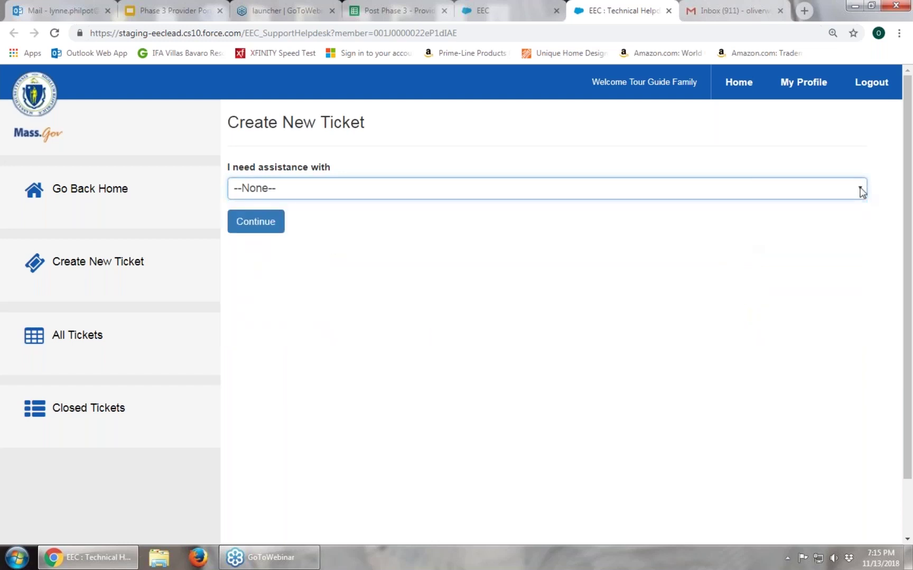
pyautogui.click(862, 191)
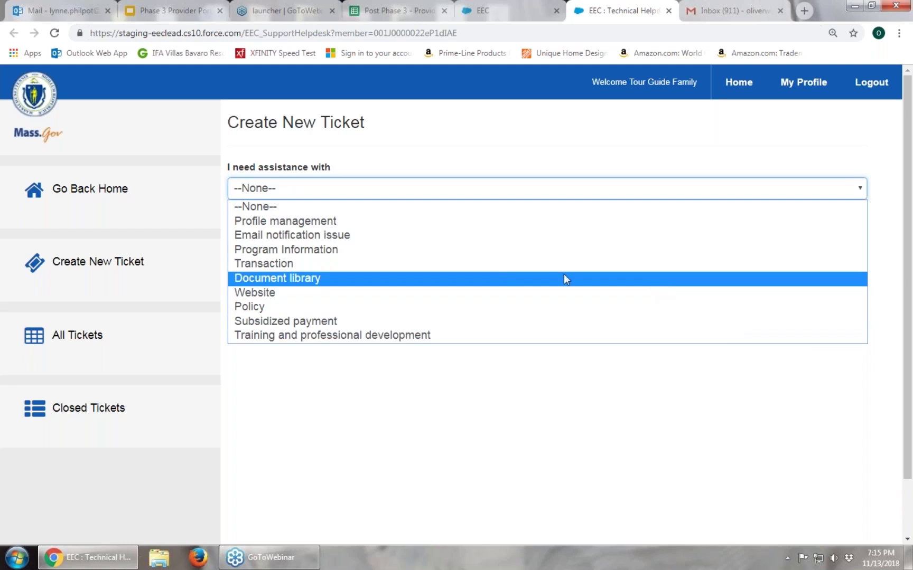
pyautogui.click(293, 264)
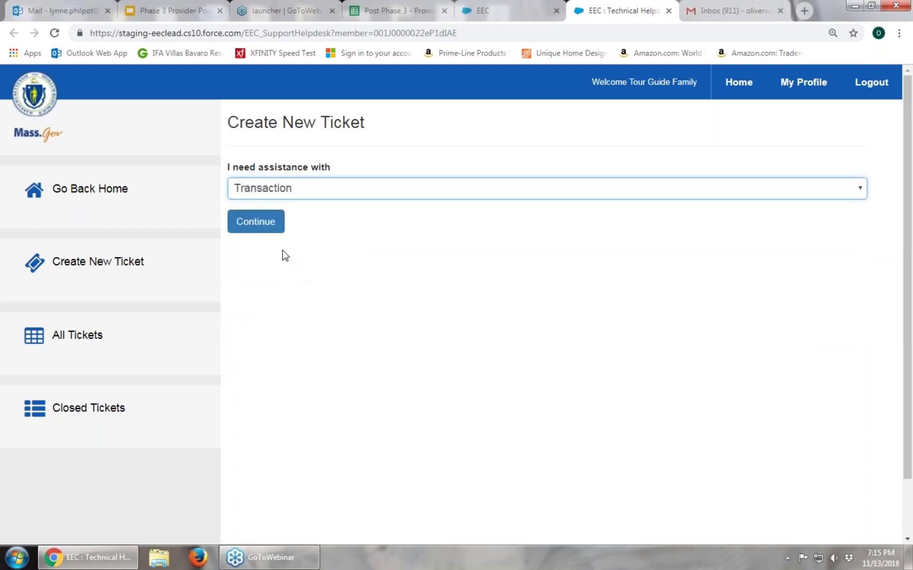
pyautogui.click(828, 189)
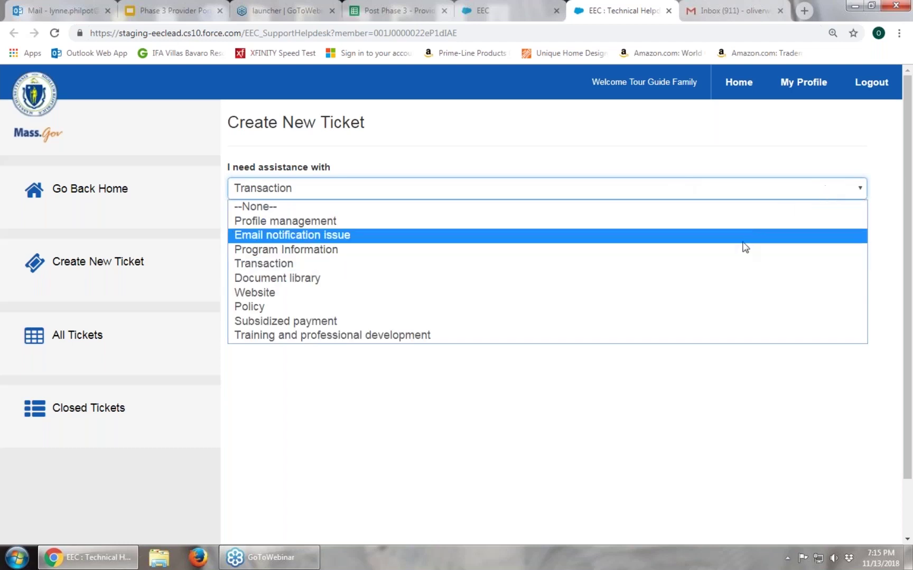
pyautogui.click(704, 266)
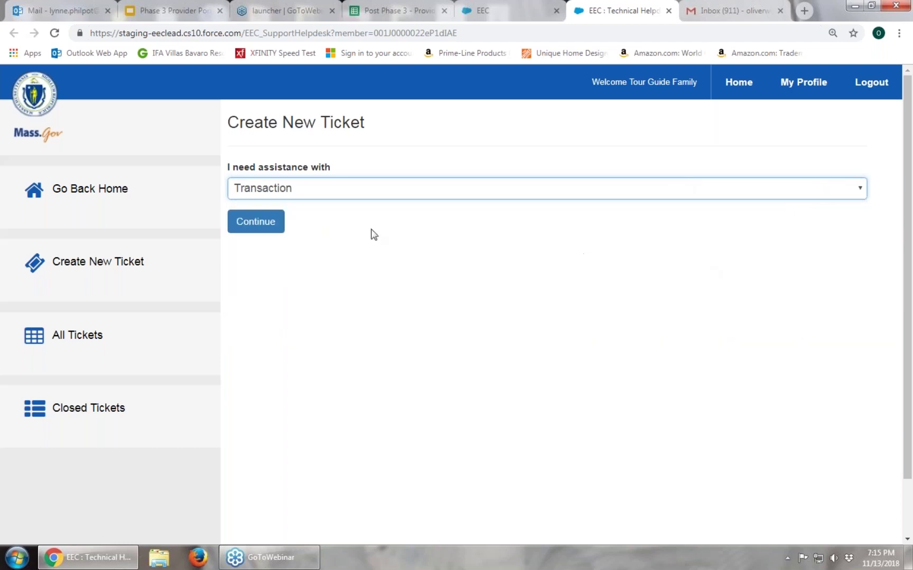
# Visit the ticket's Subject and Description fields, leave it unsubmitted, and return to the portal Home
pyautogui.click(268, 227)
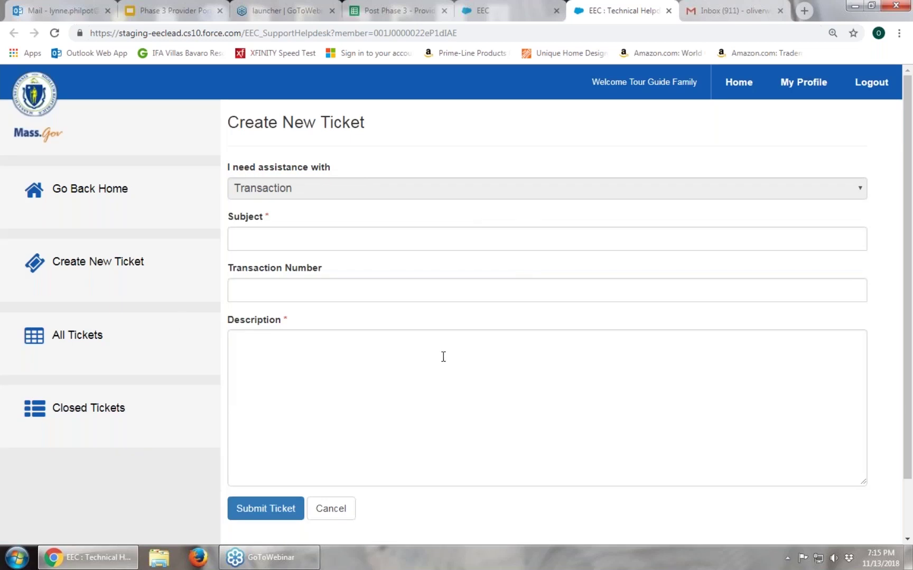
pyautogui.click(292, 231)
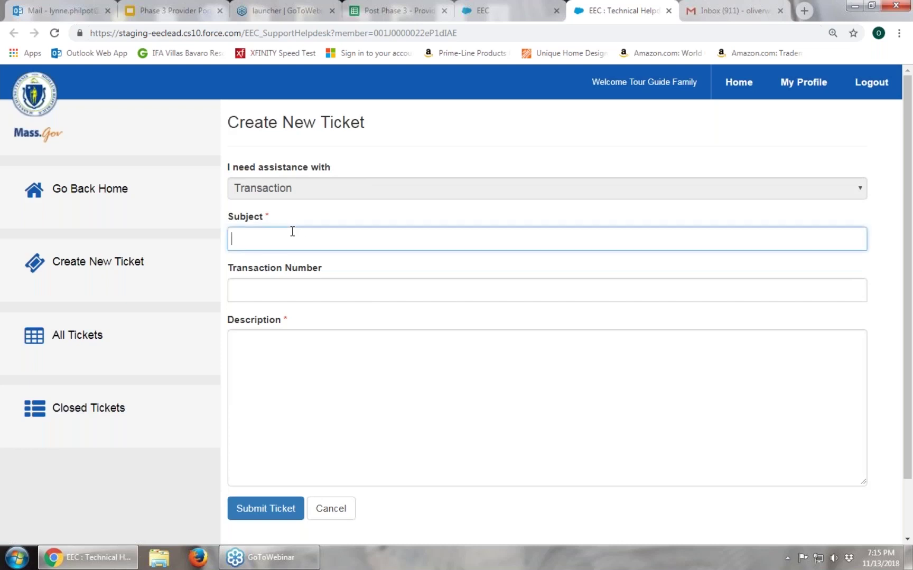
pyautogui.click(269, 347)
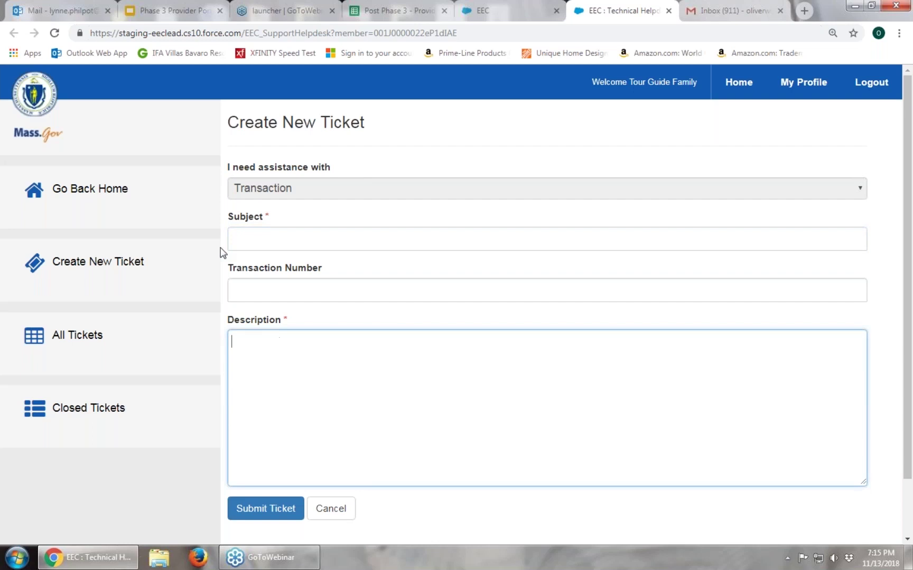
pyautogui.click(355, 240)
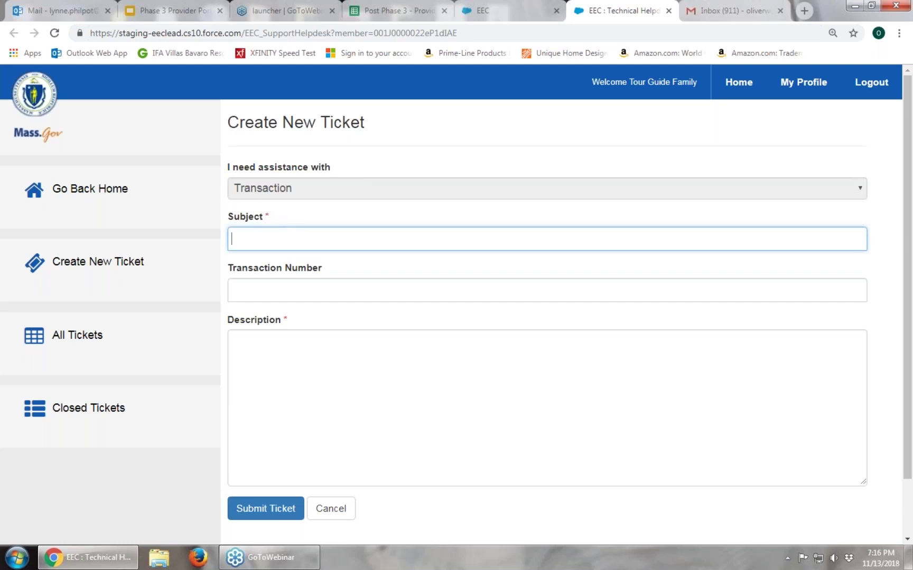
pyautogui.click(291, 344)
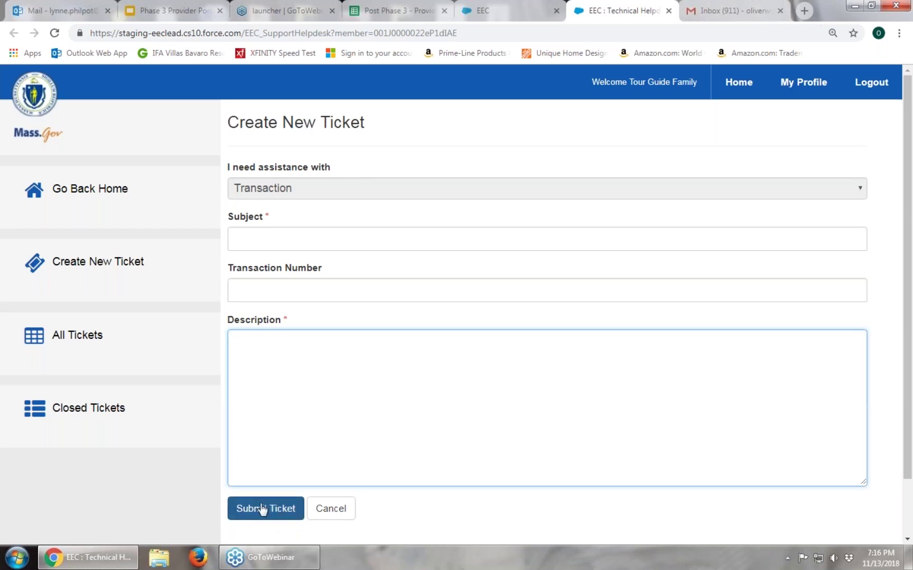
pyautogui.click(732, 85)
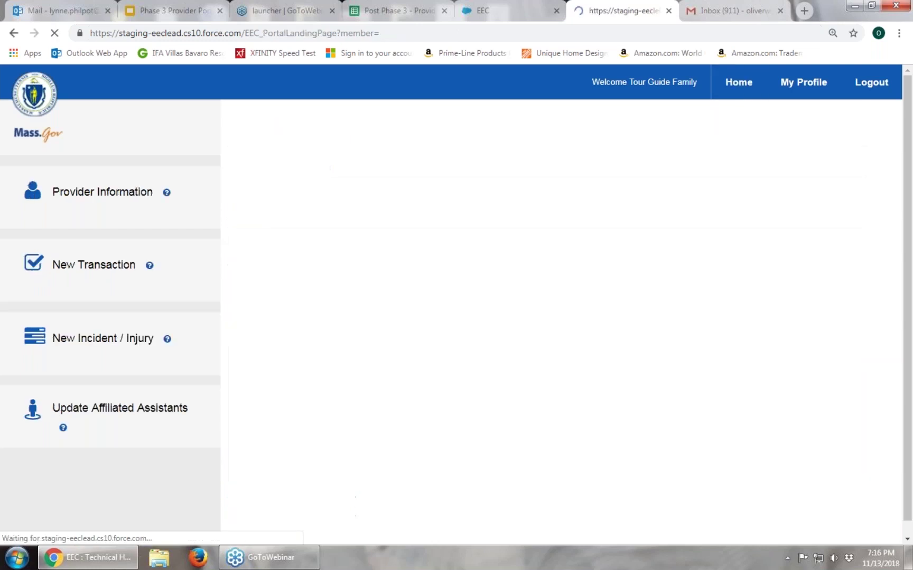
pyautogui.scroll(-5, 384, 303)
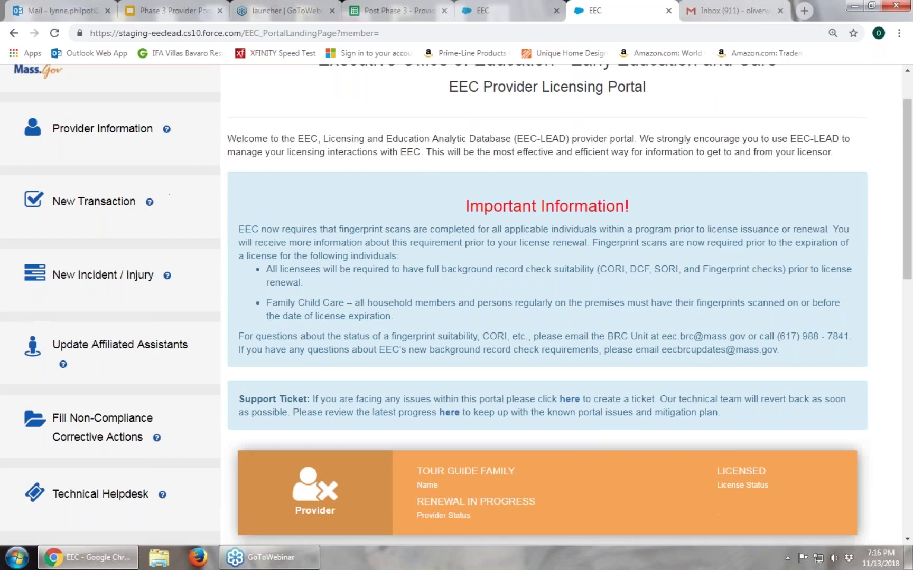
pyautogui.scroll(-1, 431, 210)
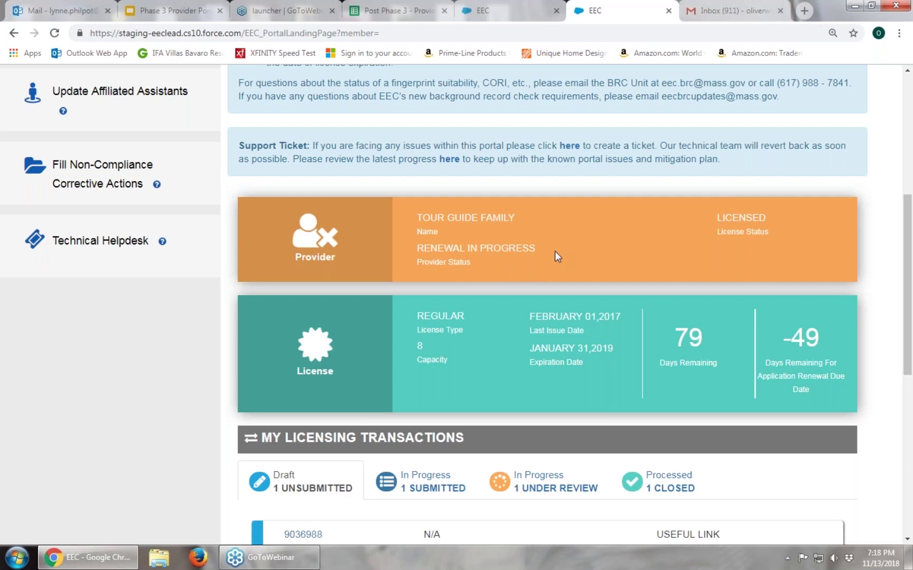
pyautogui.scroll(-1, 612, 259)
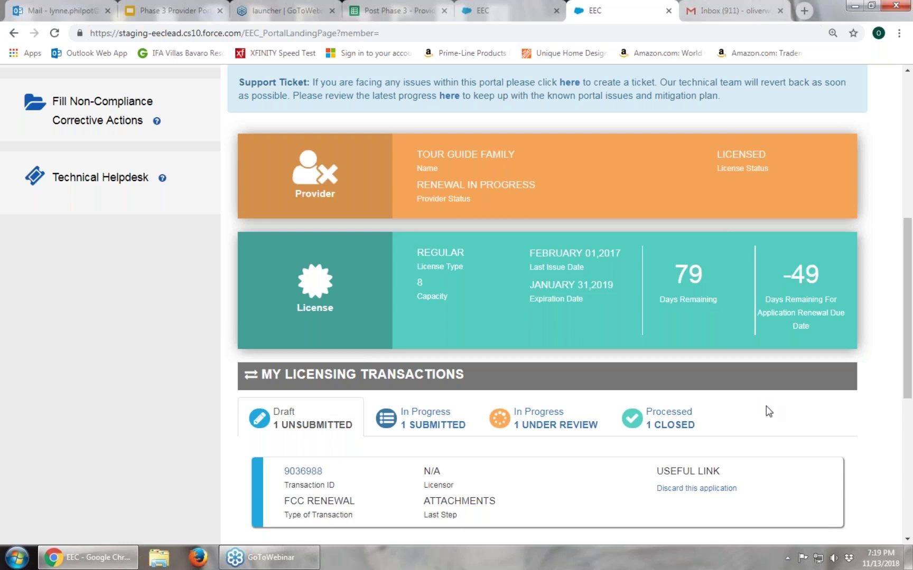
pyautogui.scroll(-2, 766, 407)
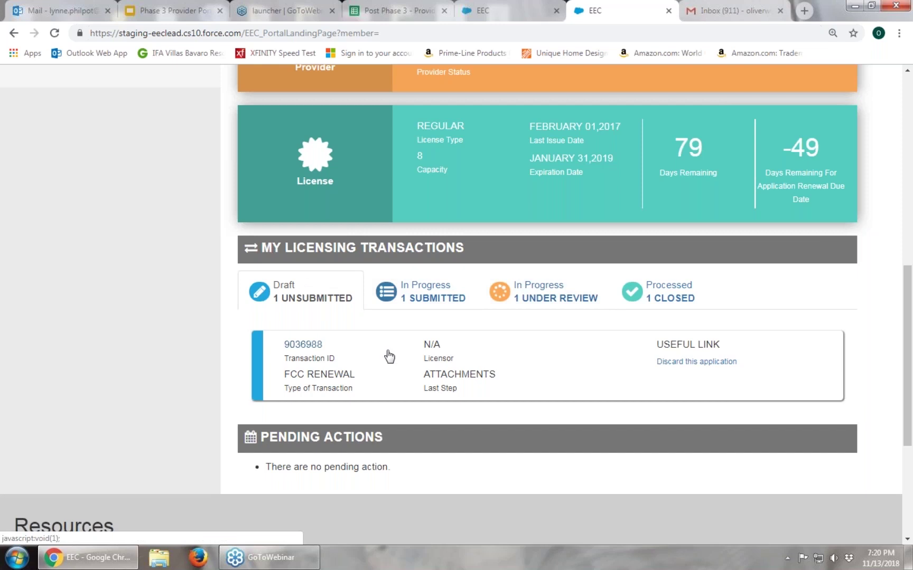
pyautogui.scroll(-1, 390, 357)
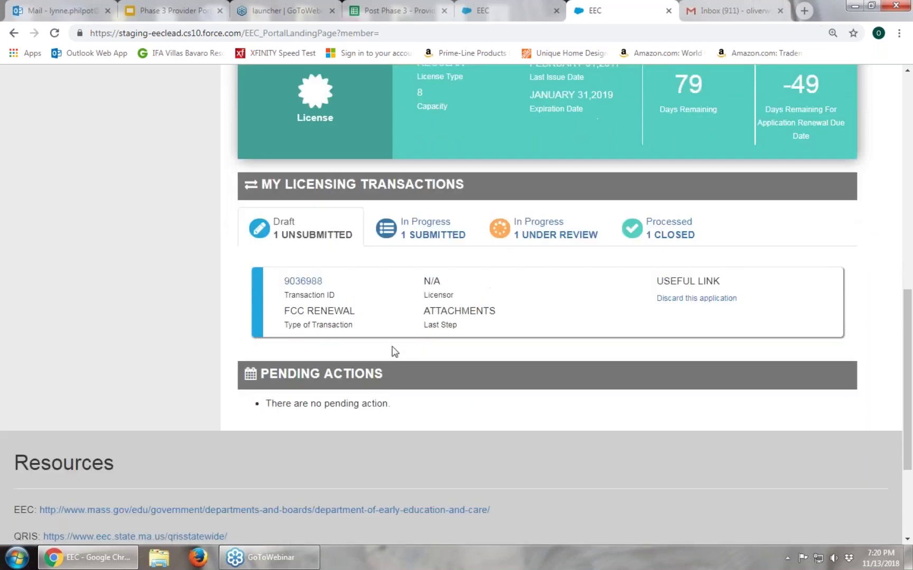
pyautogui.scroll(-3, 421, 334)
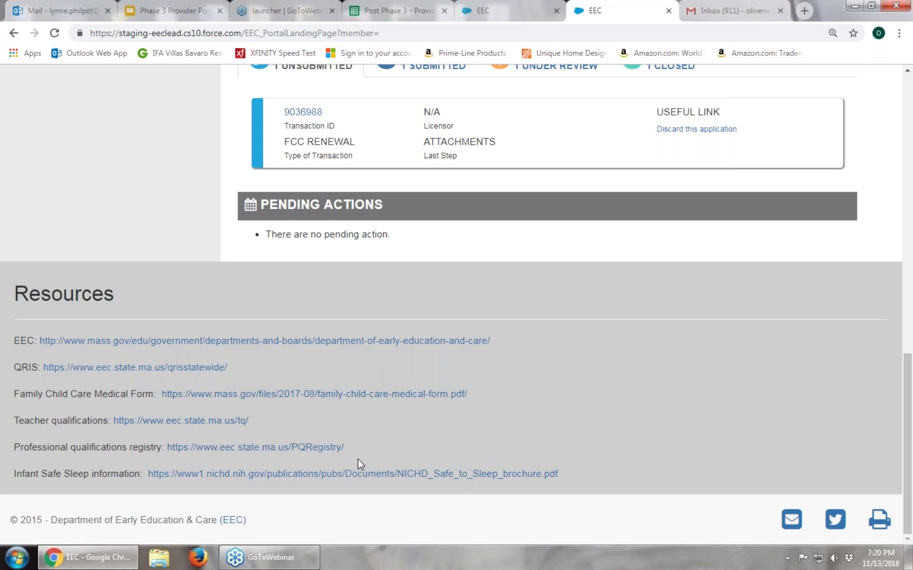
pyautogui.scroll(6, 223, 401)
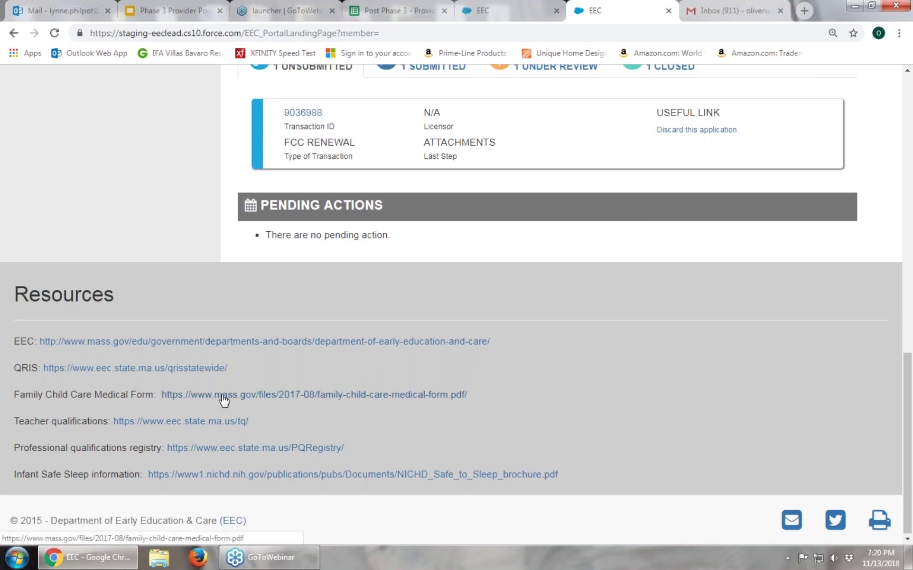
pyautogui.scroll(2, 190, 399)
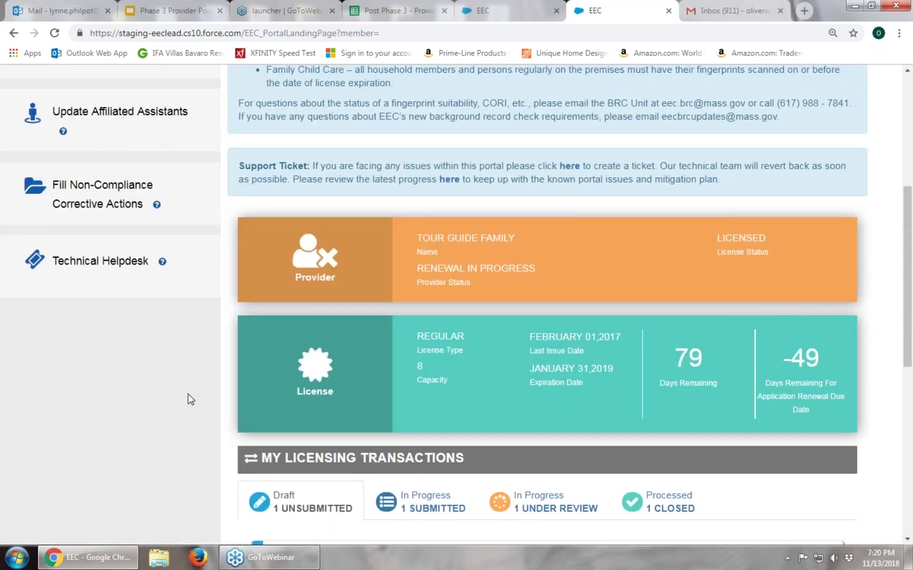
pyautogui.scroll(6, 191, 400)
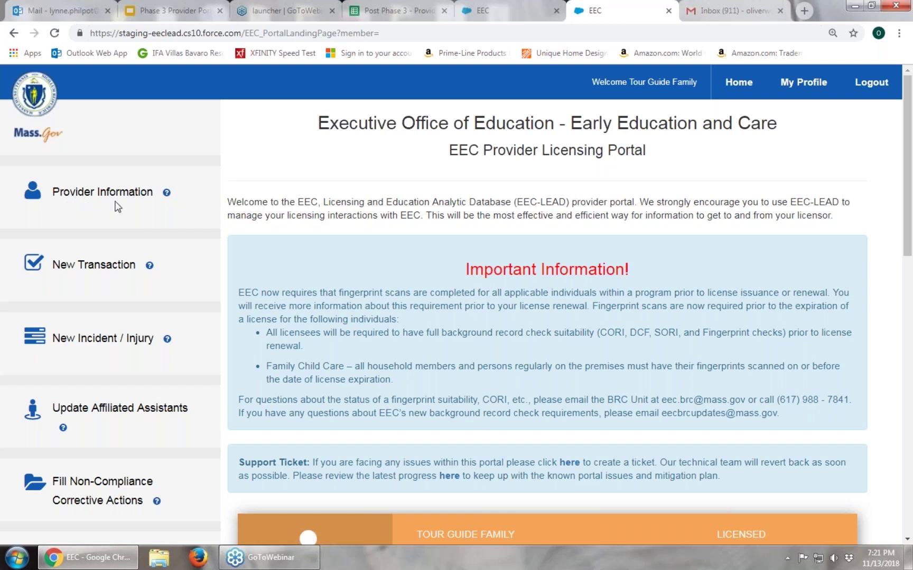
pyautogui.moveTo(159, 185)
pyautogui.scroll(-2, 161, 206)
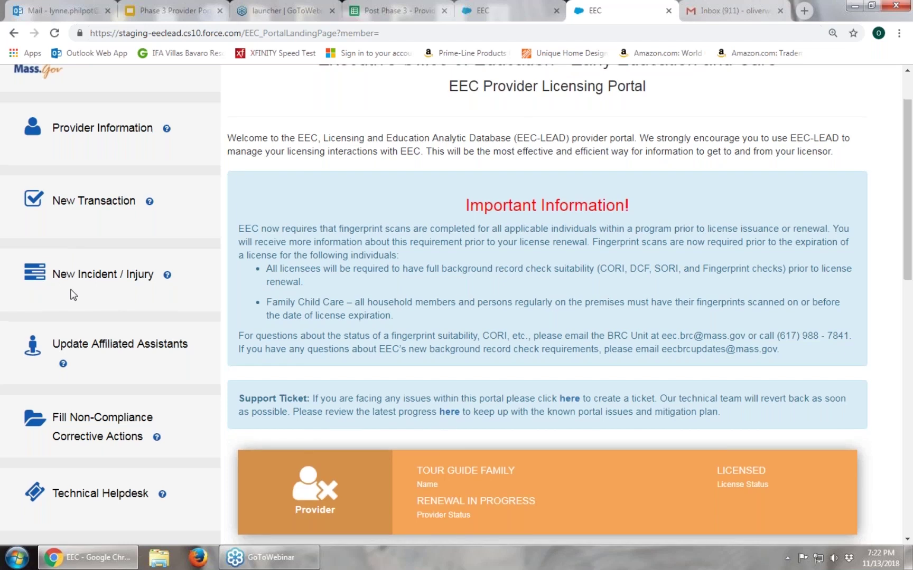
# Open New Transaction from the landing page's left sidebar
pyautogui.scroll(-1, 71, 294)
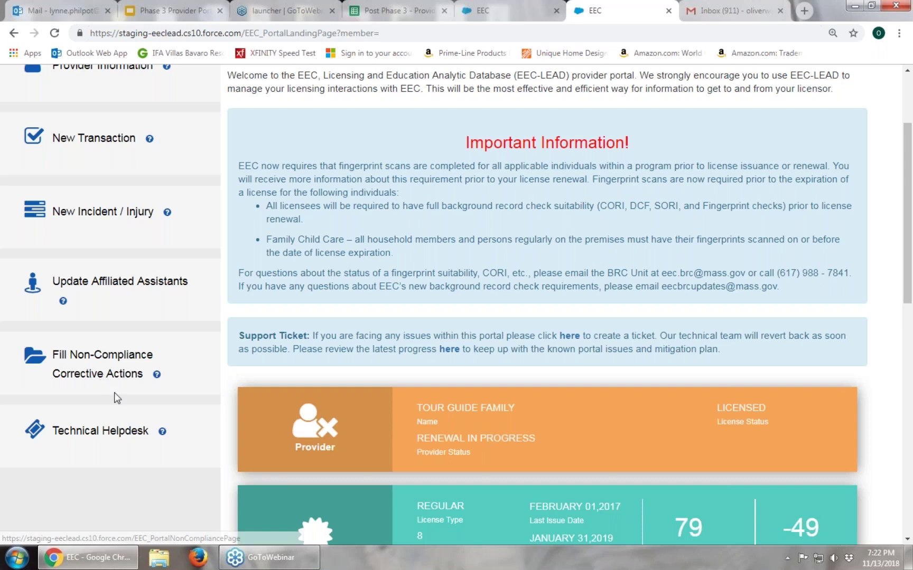
pyautogui.scroll(3, 114, 392)
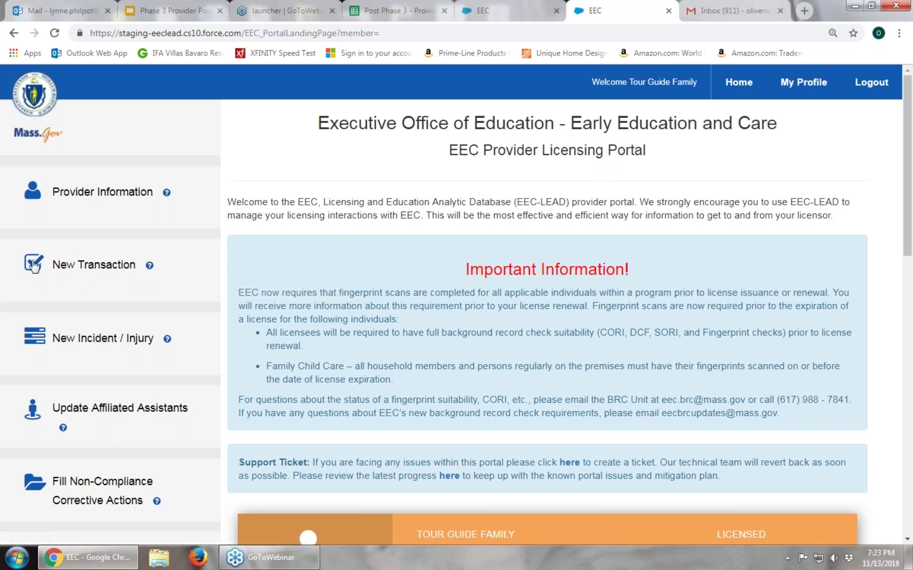
pyautogui.moveTo(152, 270)
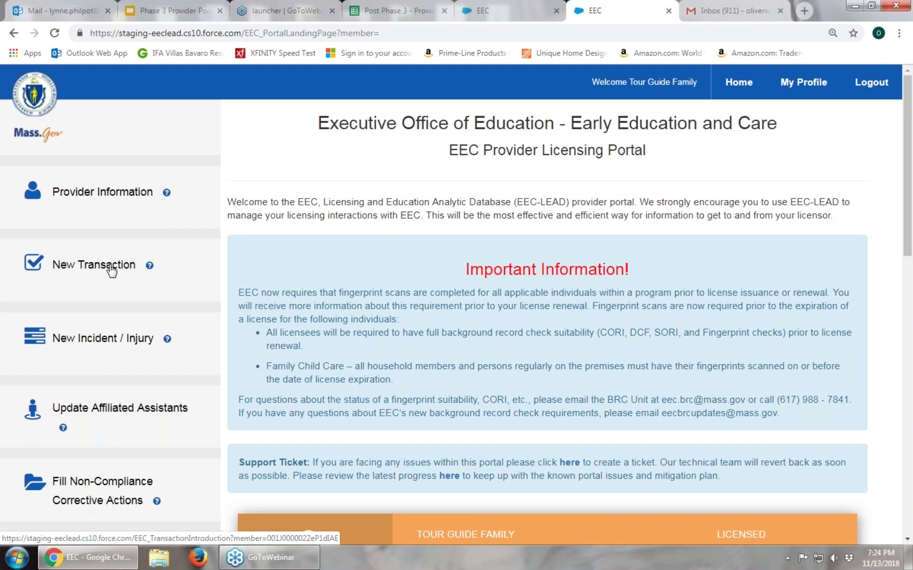
pyautogui.click(109, 268)
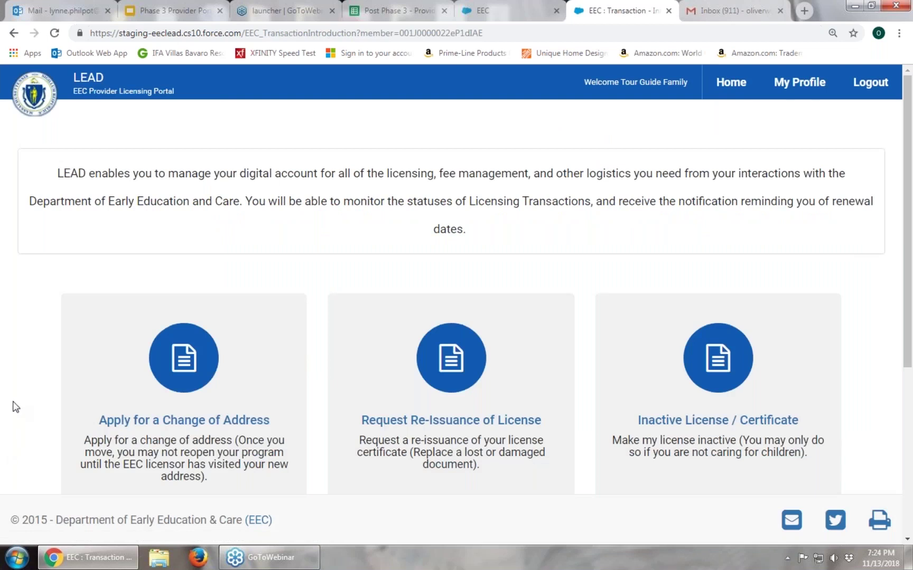
# Scroll through all six transaction cards, down to Request a Variance on Regulations
pyautogui.scroll(-3, 16, 406)
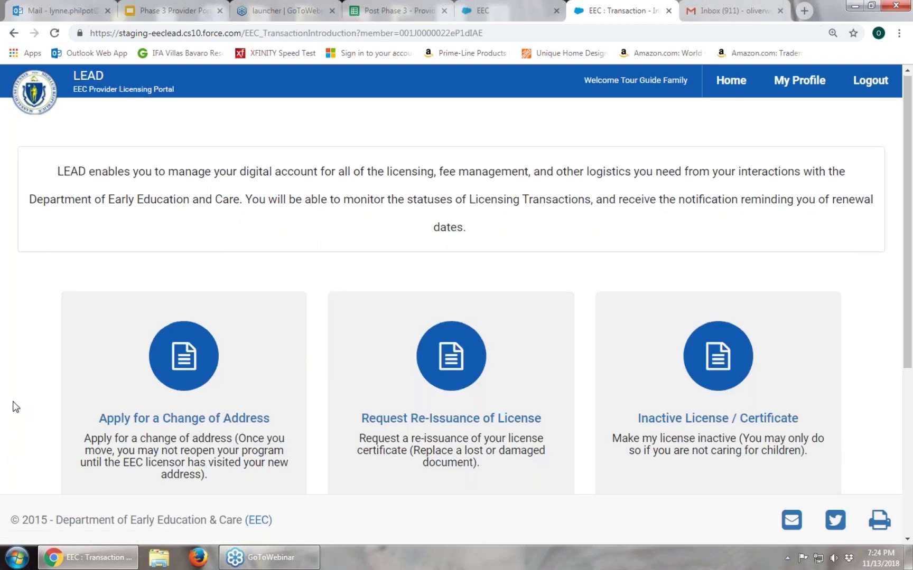
pyautogui.scroll(-3, 13, 407)
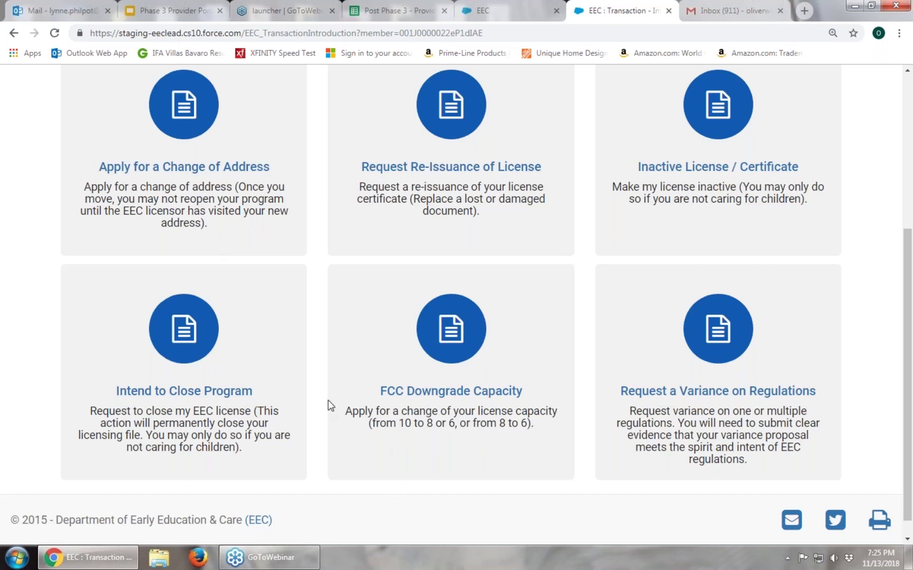
# Scroll back to the top of the transaction page and return to the portal Home page
pyautogui.scroll(-1, 328, 405)
pyautogui.scroll(1, 328, 405)
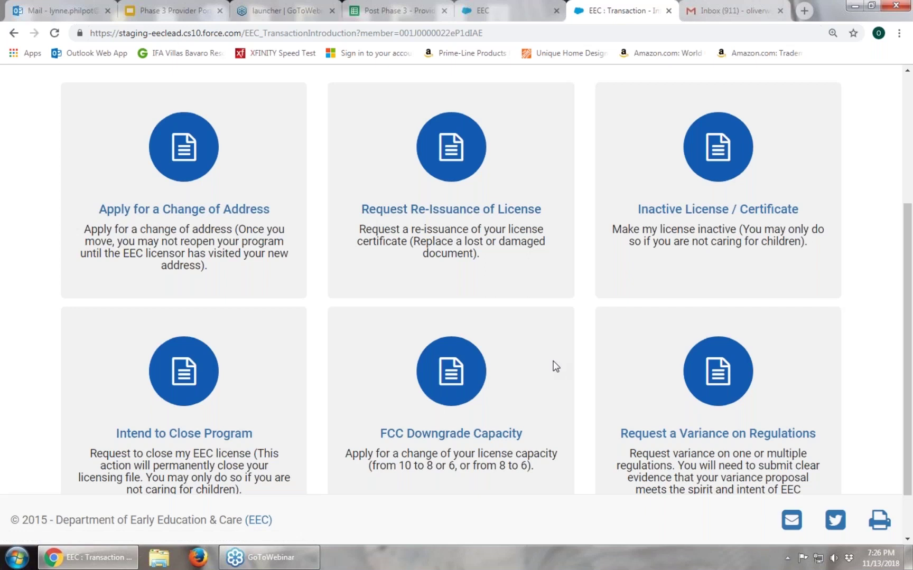
pyautogui.scroll(1, 551, 363)
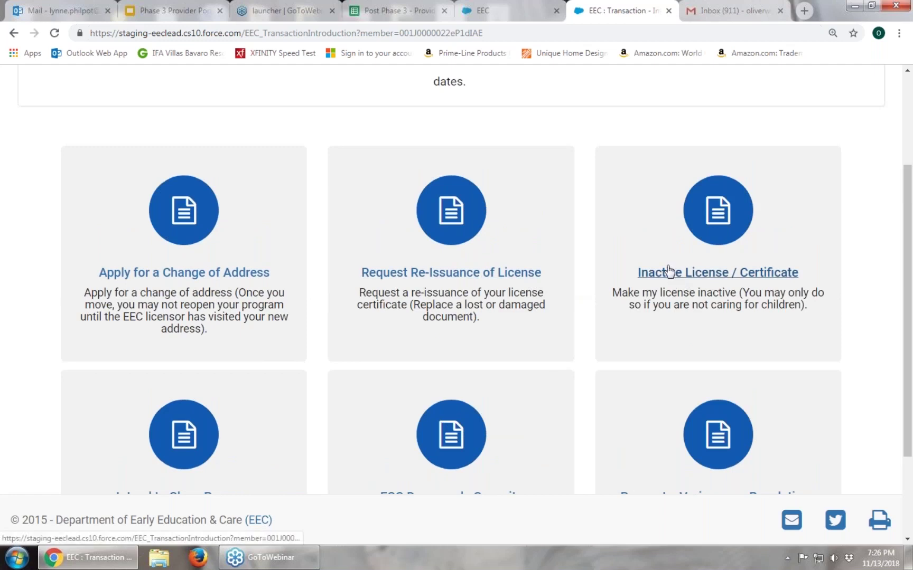
pyautogui.scroll(3, 669, 270)
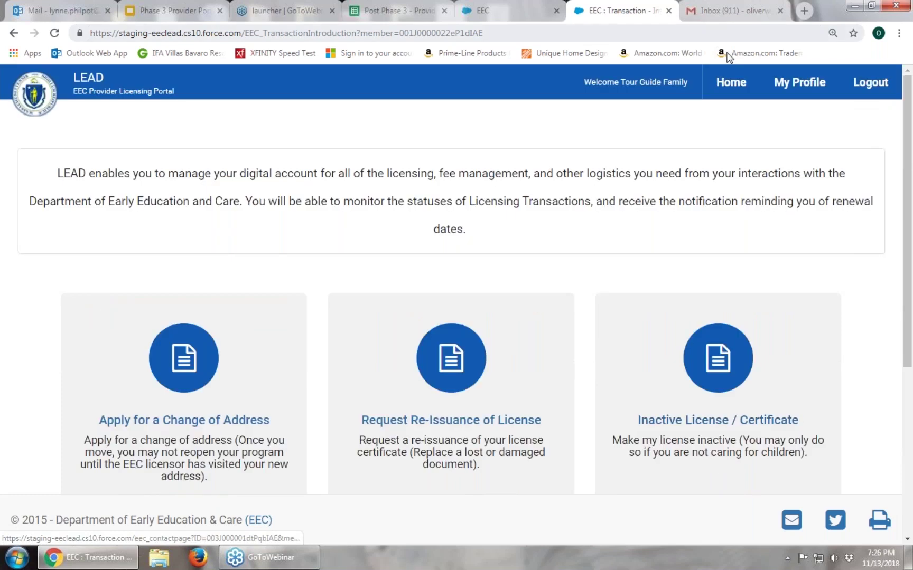
pyautogui.click(729, 81)
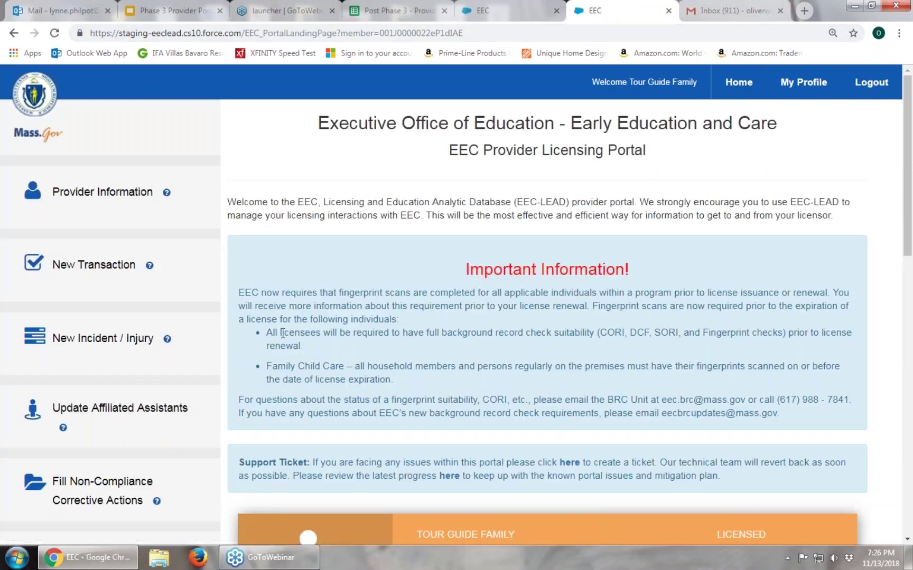
pyautogui.scroll(-5, 449, 323)
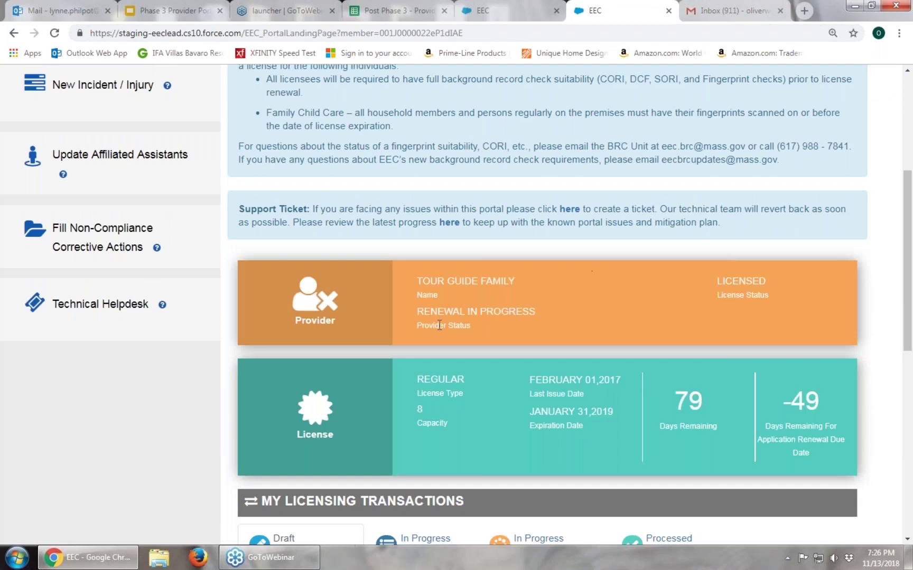
pyautogui.scroll(-4, 440, 325)
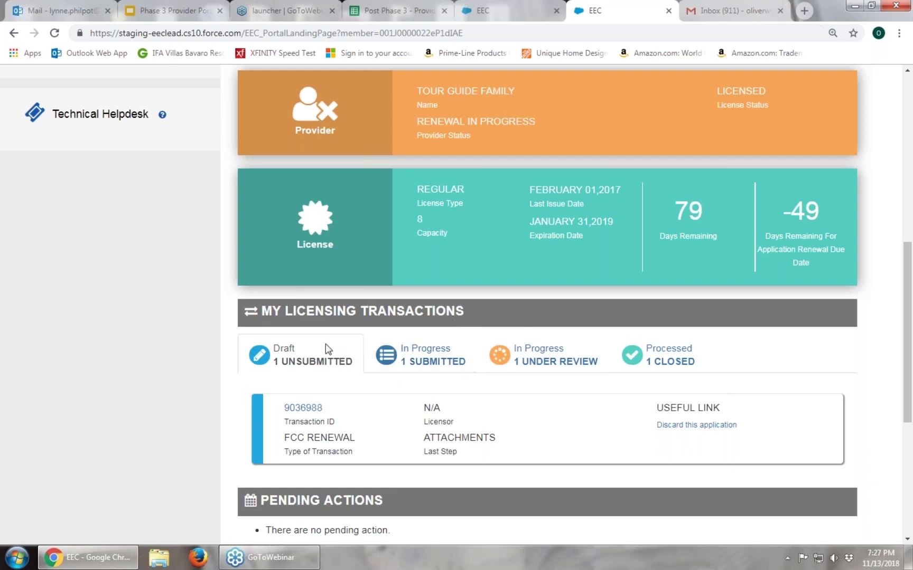
pyautogui.click(404, 352)
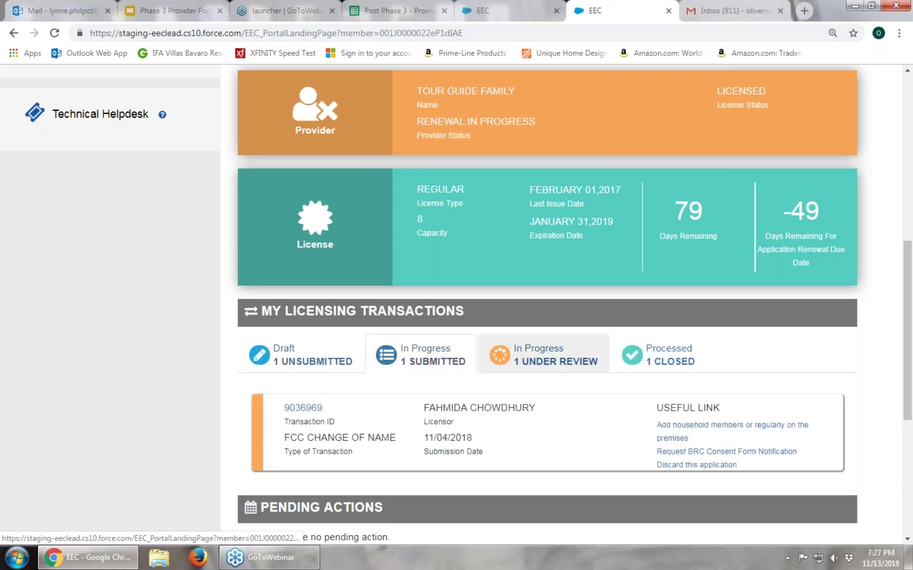
pyautogui.click(574, 348)
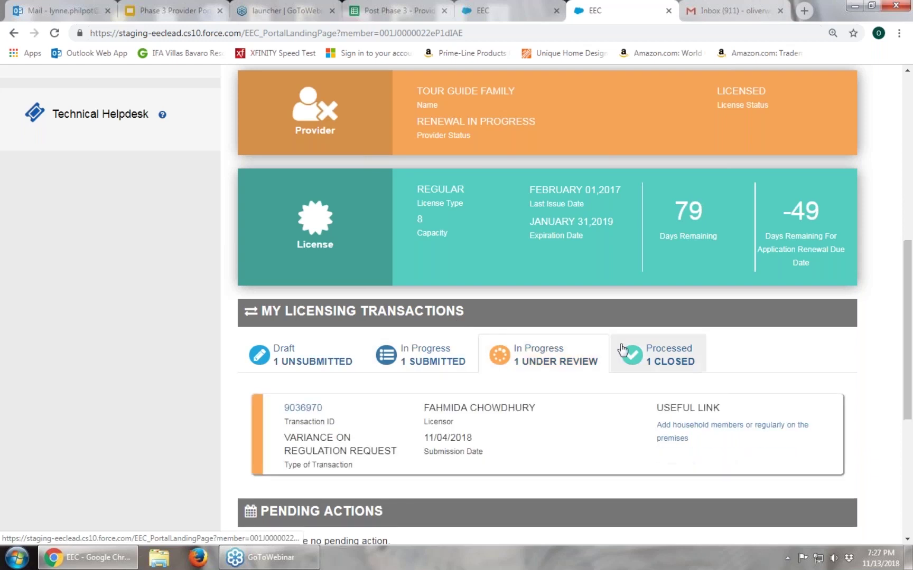
pyautogui.click(698, 346)
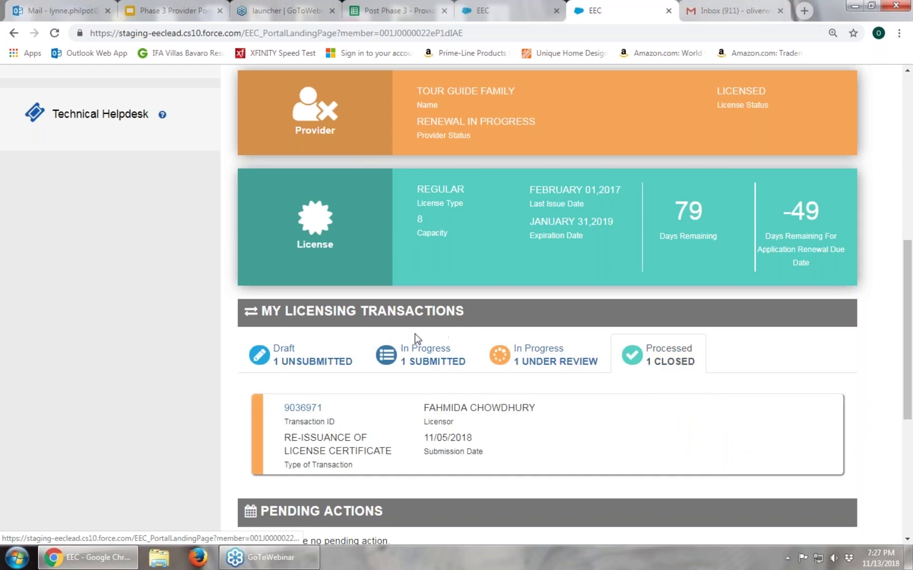
pyautogui.click(328, 352)
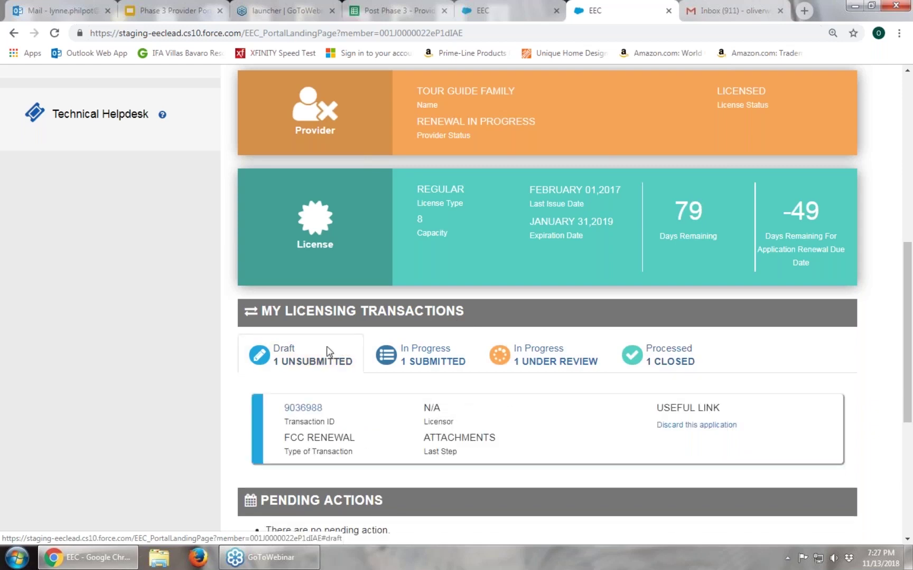
pyautogui.click(444, 348)
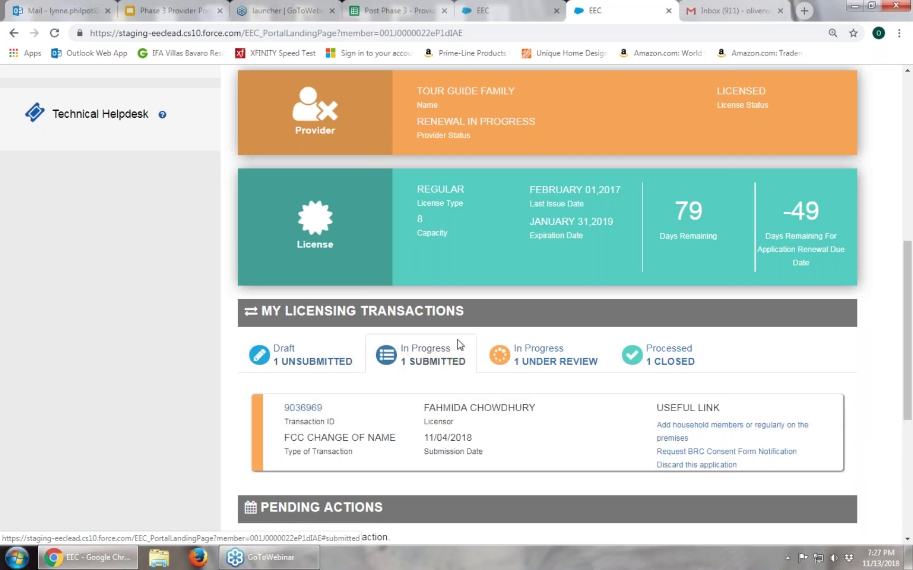
pyautogui.click(531, 343)
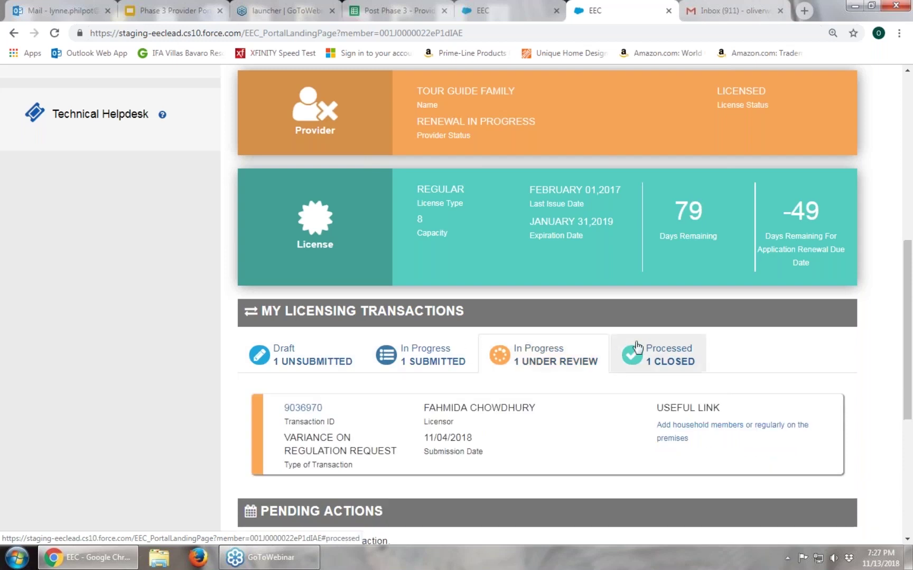
pyautogui.click(702, 347)
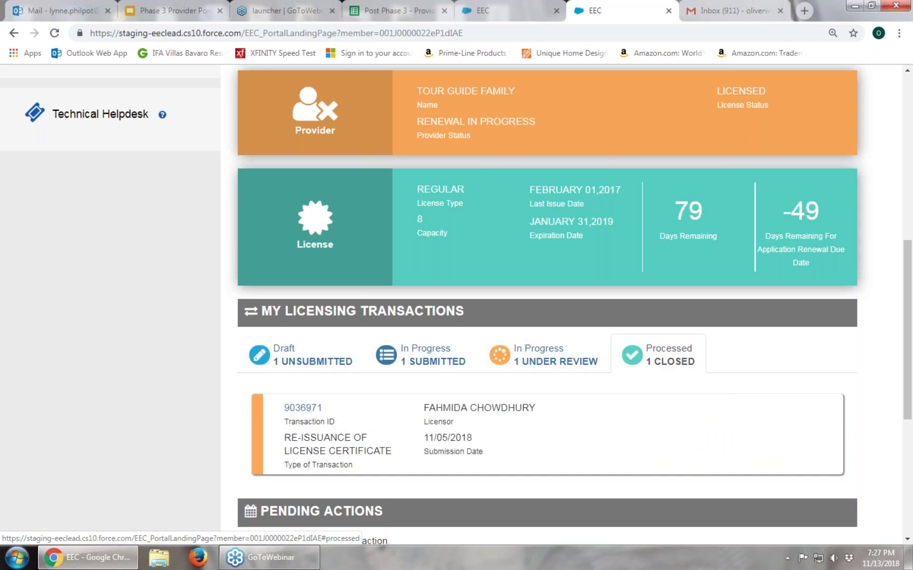
pyautogui.click(333, 347)
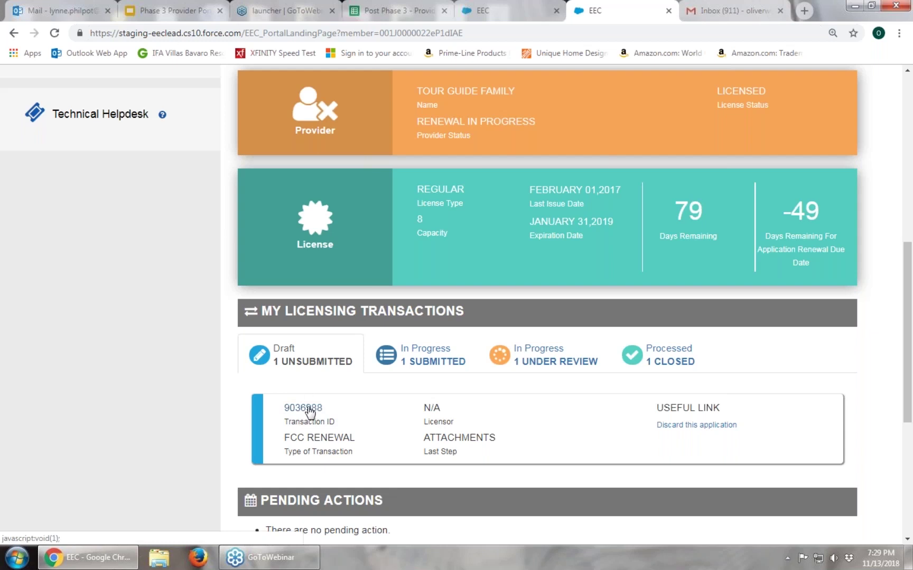
pyautogui.click(309, 409)
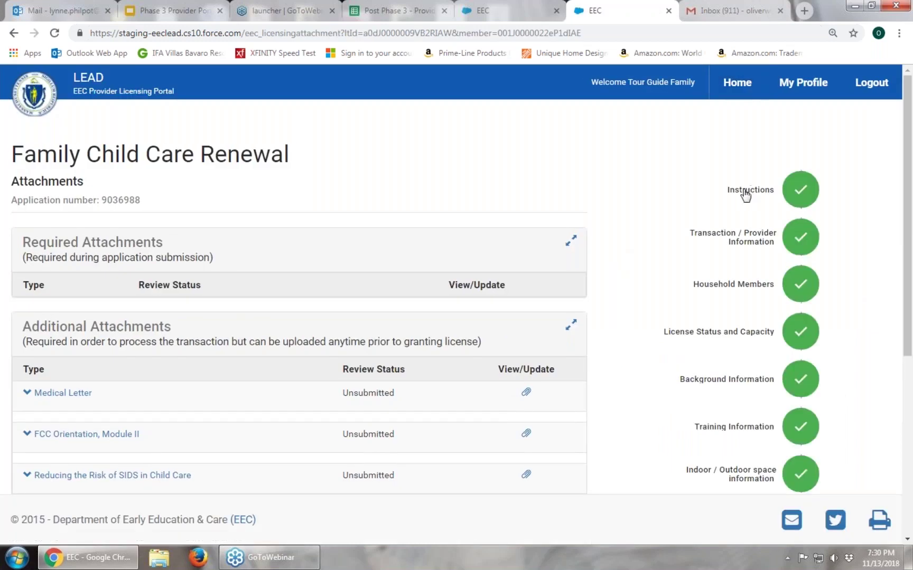
pyautogui.click(752, 196)
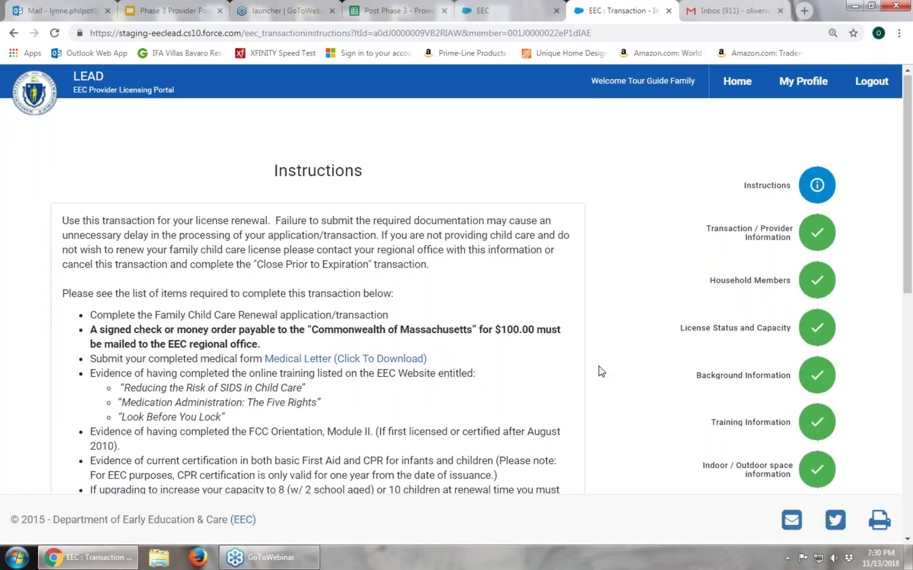
pyautogui.scroll(-1, 599, 366)
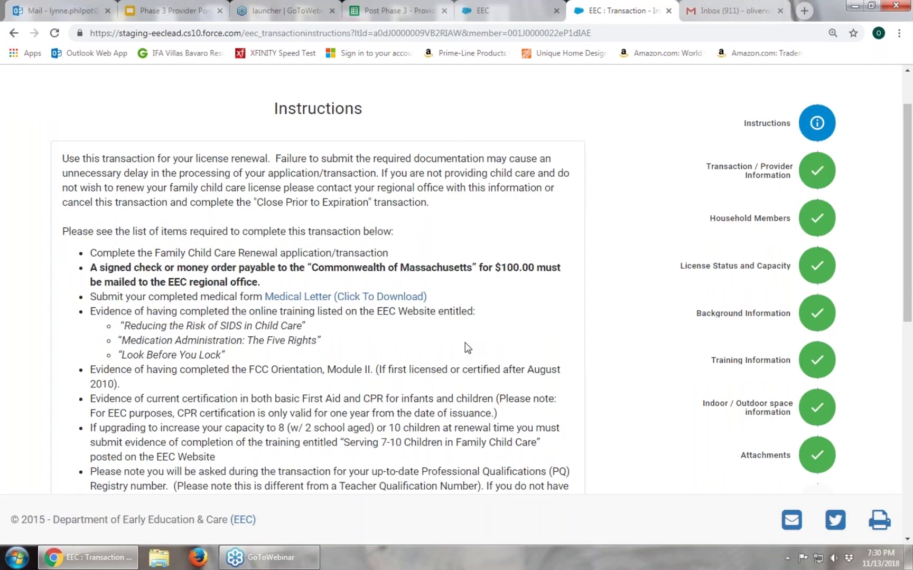
pyautogui.scroll(-1, 468, 349)
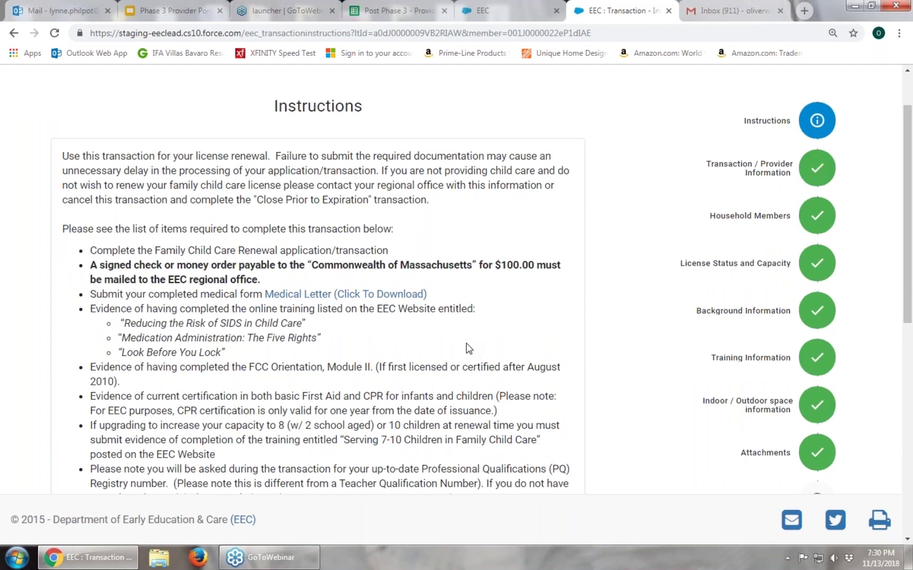
pyautogui.scroll(-1, 469, 349)
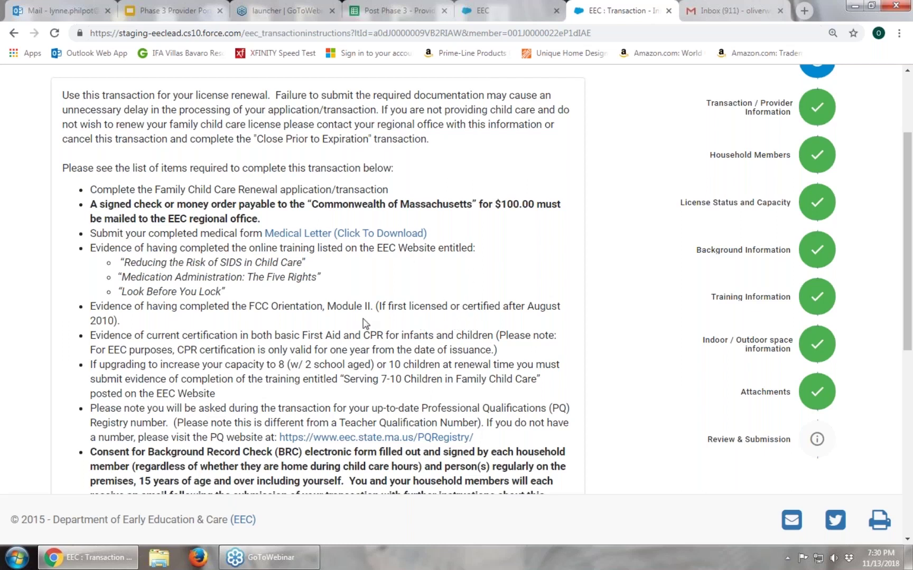
# Read the rest of the renewal instructions and continue to Provider Information
pyautogui.scroll(-2, 364, 324)
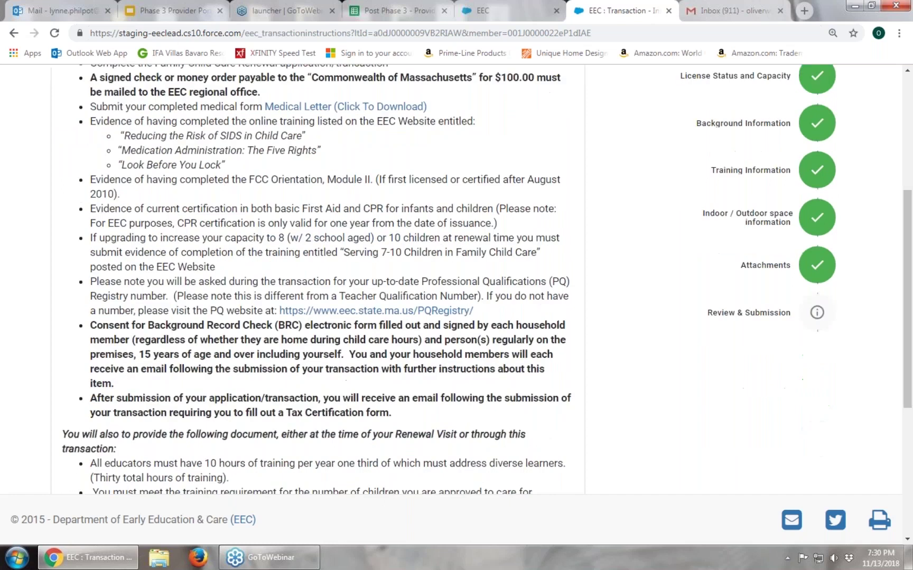
pyautogui.scroll(-1, 331, 264)
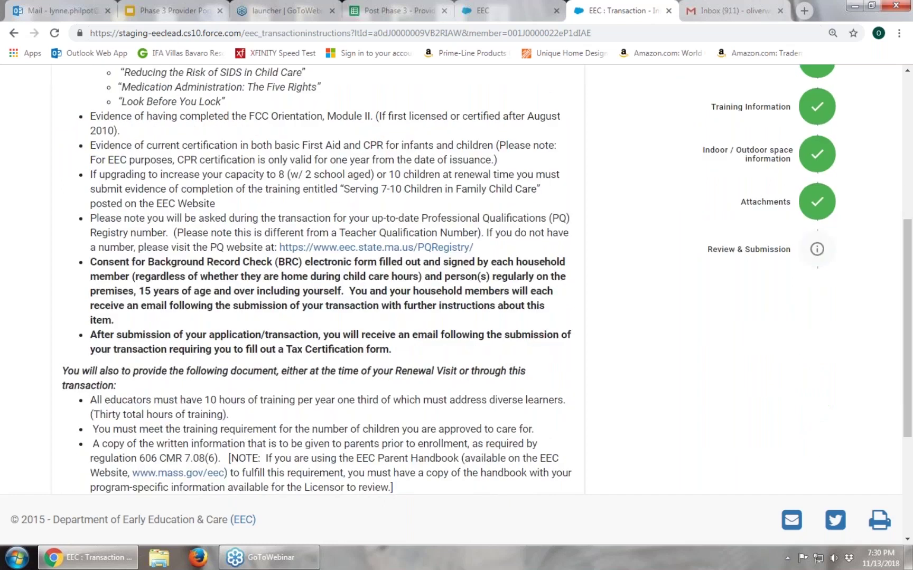
pyautogui.scroll(-1, 364, 326)
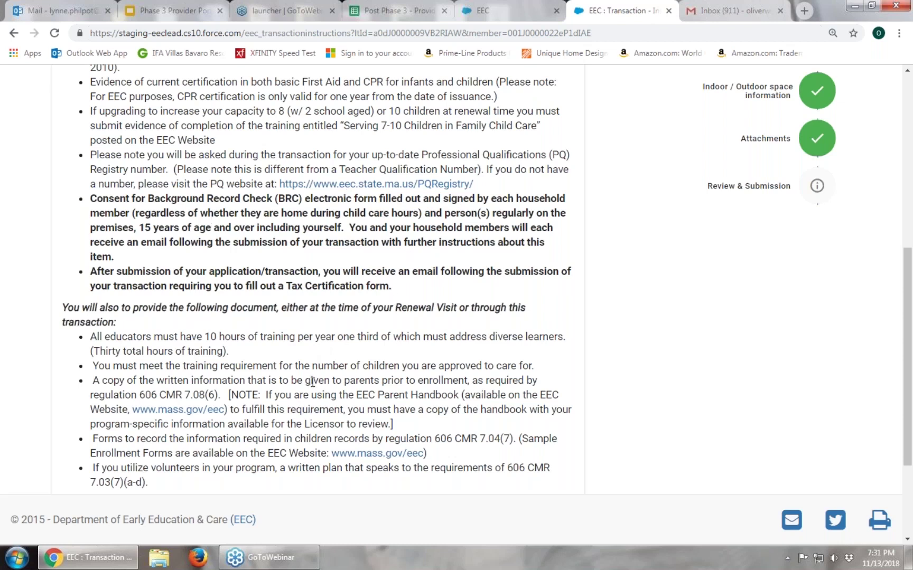
pyautogui.scroll(-1, 312, 382)
pyautogui.scroll(-1, 313, 382)
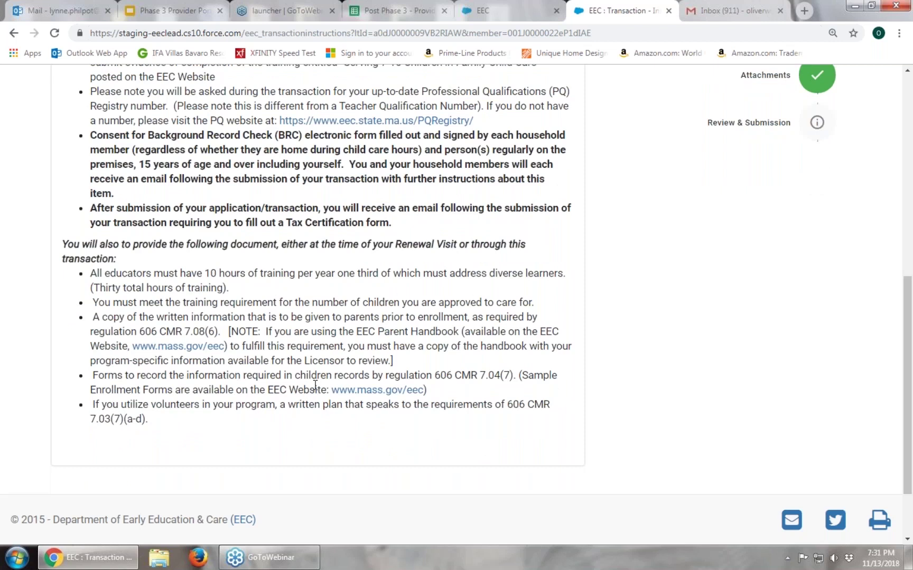
pyautogui.scroll(1, 316, 387)
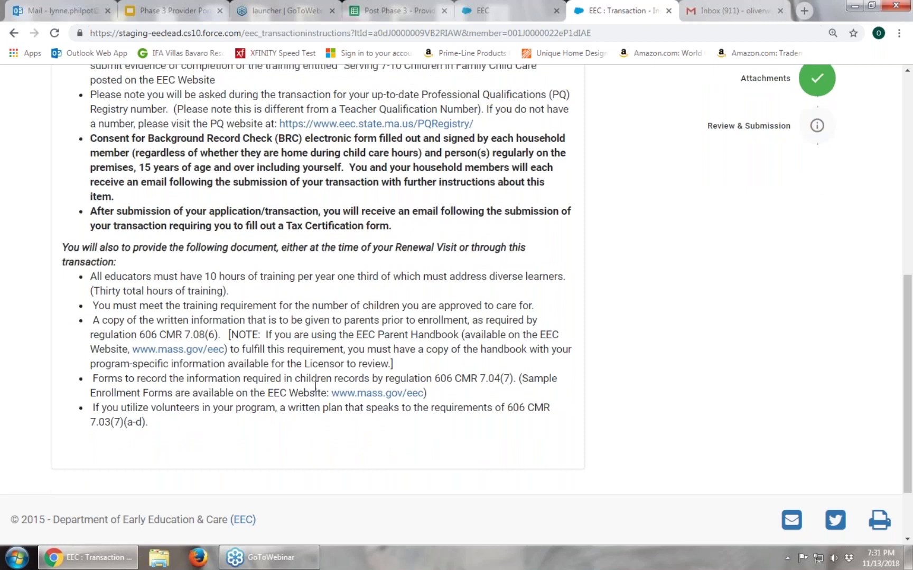
pyautogui.scroll(1, 315, 387)
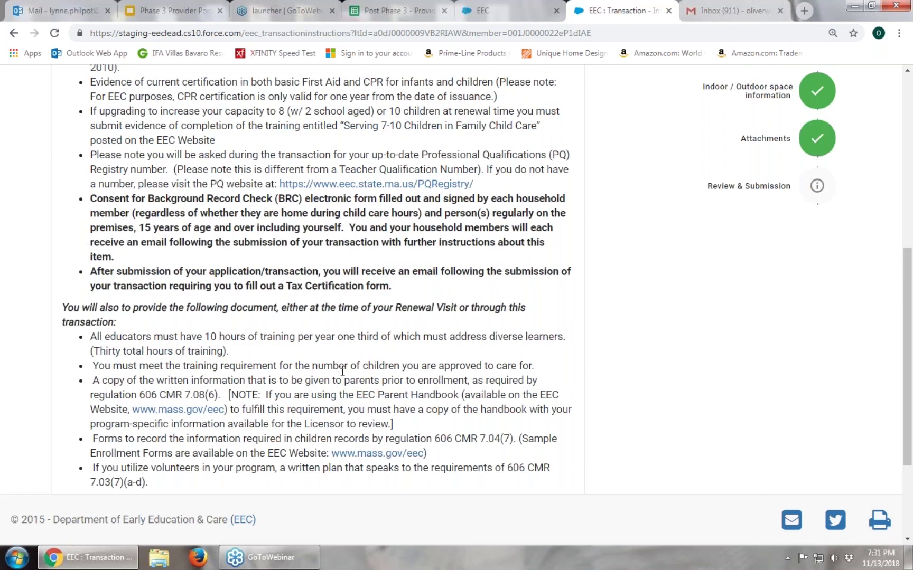
pyautogui.scroll(-3, 343, 371)
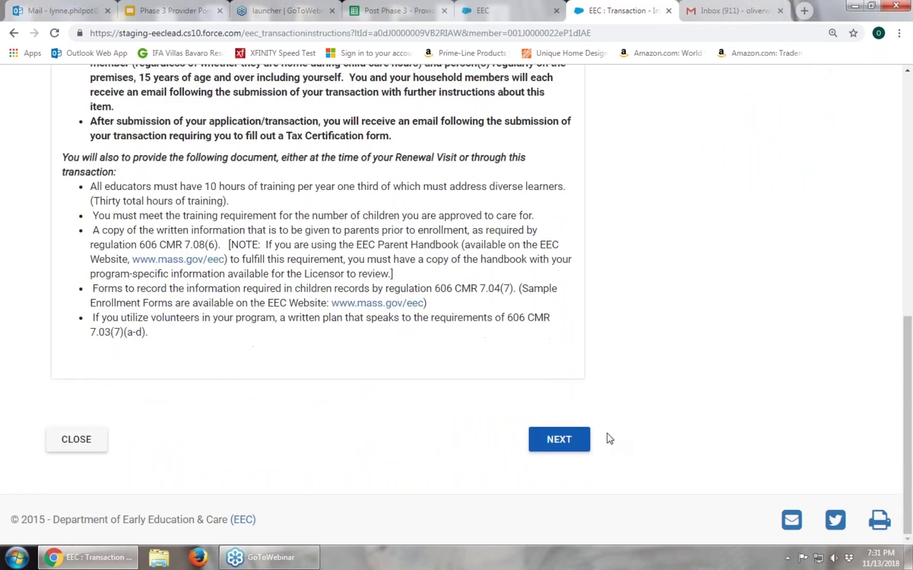
pyautogui.click(576, 445)
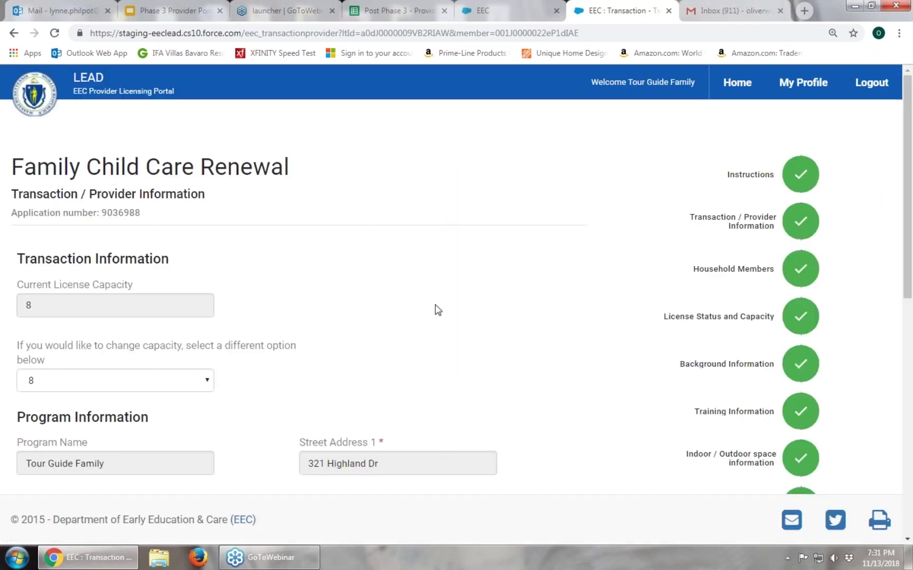
# Review the Transaction and Program Information sections: license capacity 8, program name and address
pyautogui.scroll(-1, 436, 310)
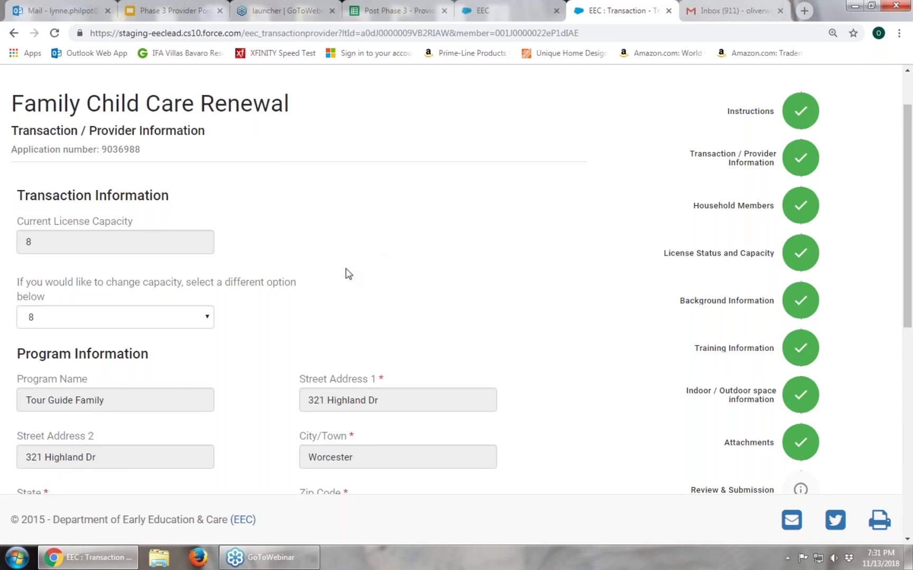
pyautogui.scroll(-1, 341, 247)
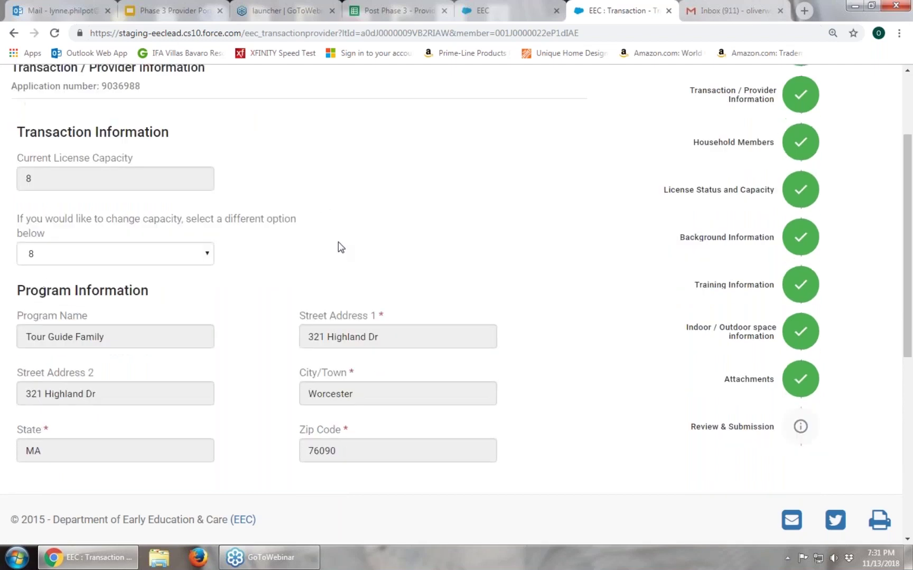
pyautogui.scroll(-1, 338, 239)
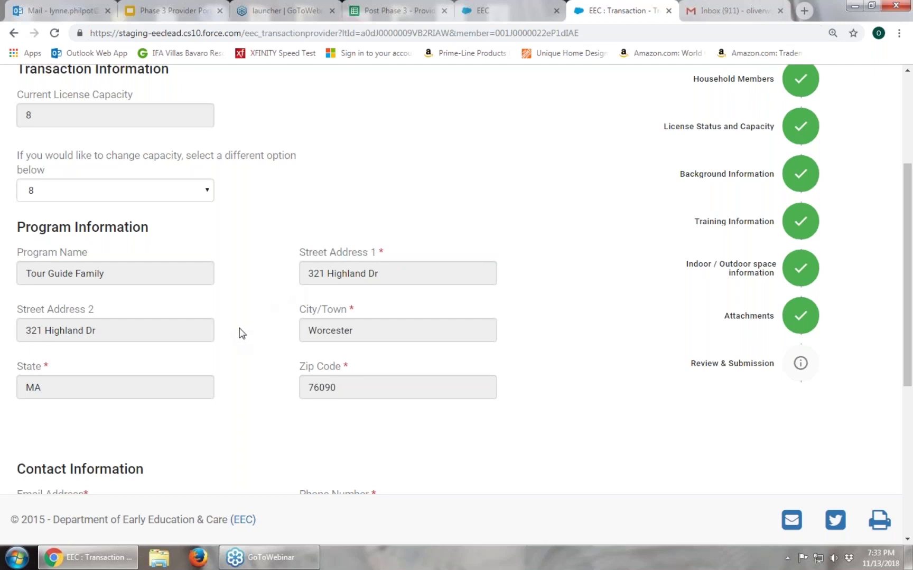
# Keep the requested license capacity at 8 and save the provider information to reach Household Members
pyautogui.click(206, 195)
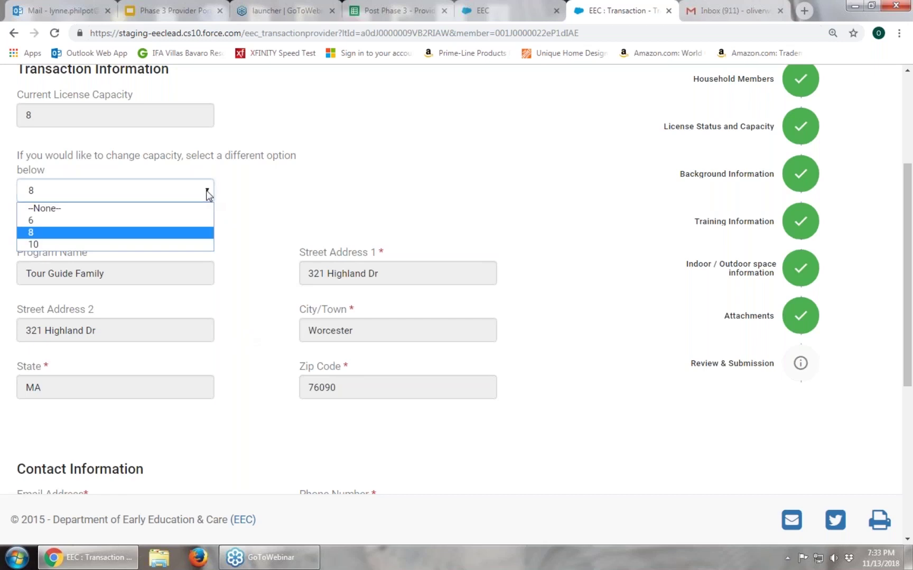
pyautogui.click(196, 231)
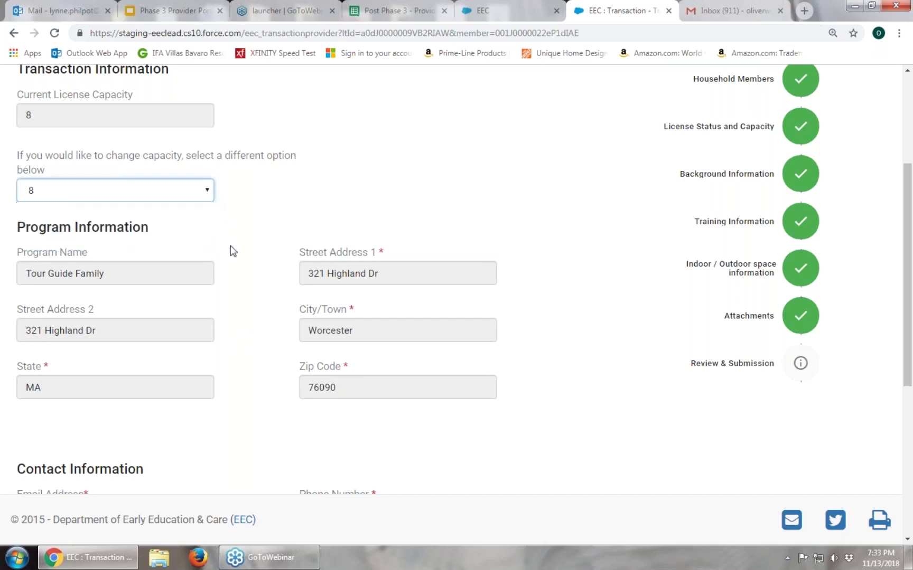
pyautogui.scroll(-6, 268, 277)
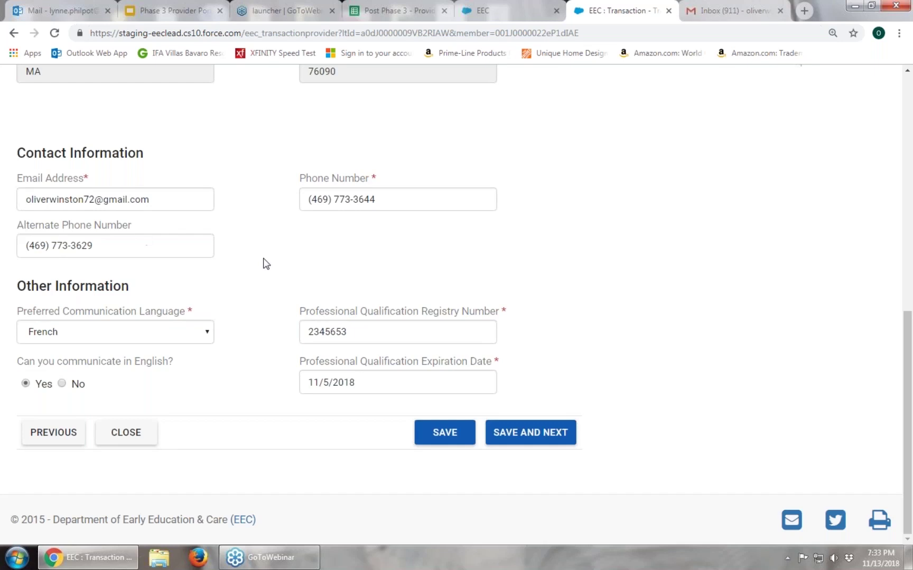
pyautogui.scroll(1, 264, 263)
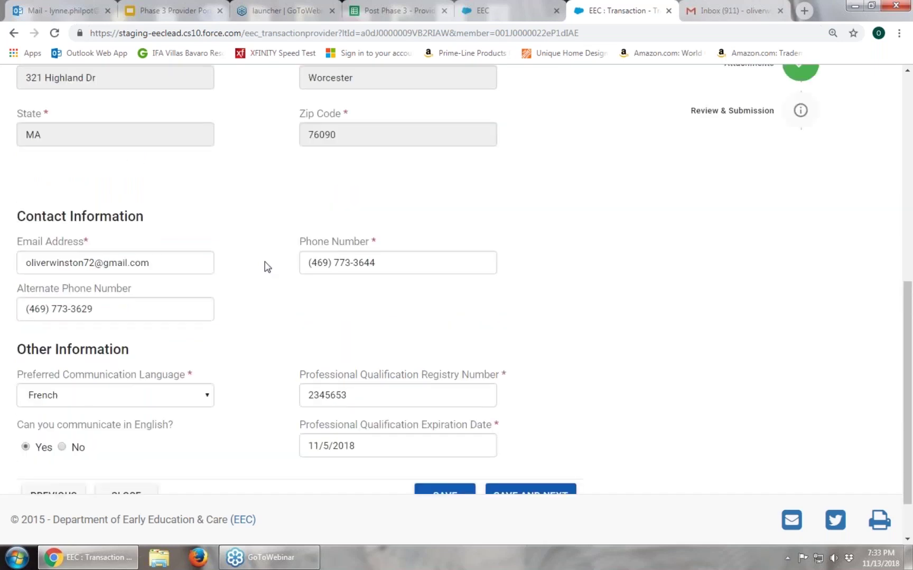
pyautogui.scroll(3, 265, 266)
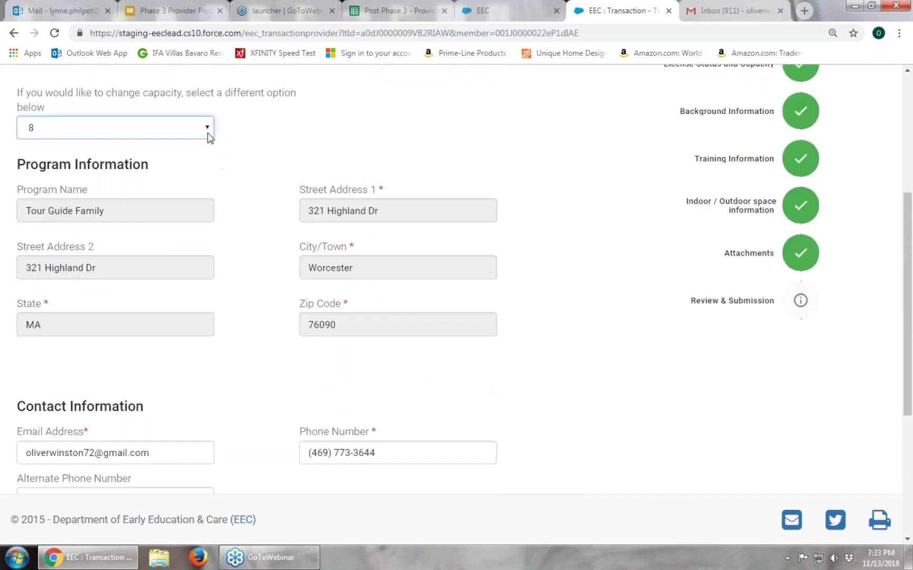
pyautogui.click(208, 133)
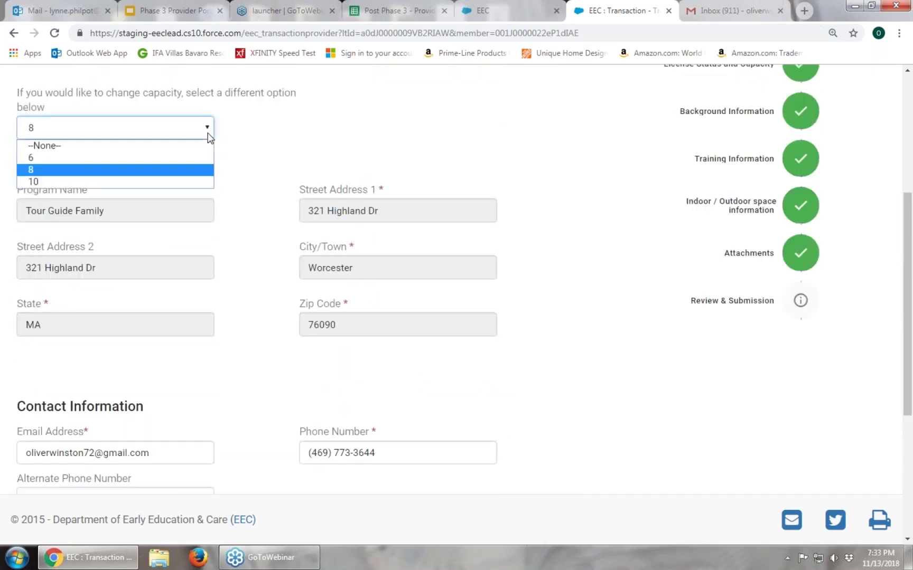
pyautogui.click(191, 169)
pyautogui.scroll(-1, 281, 305)
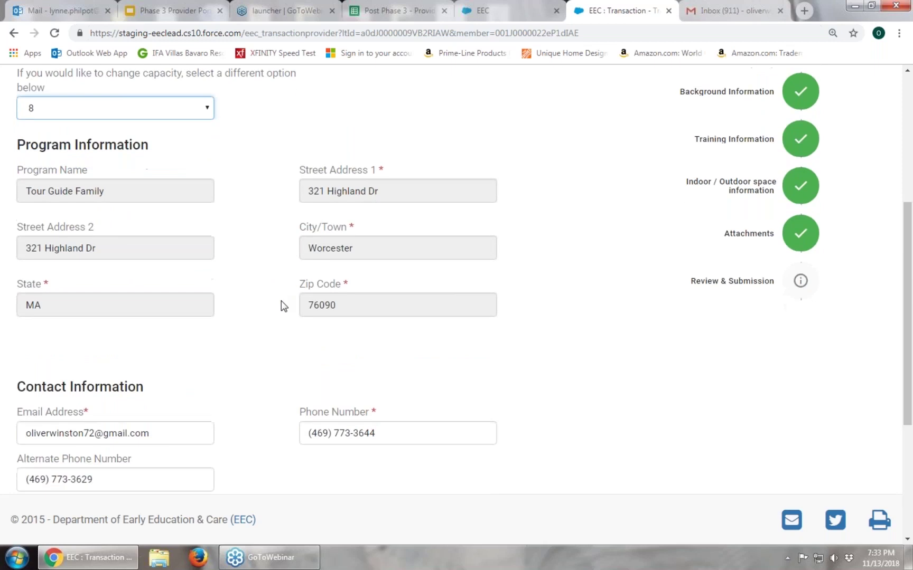
pyautogui.scroll(-5, 281, 306)
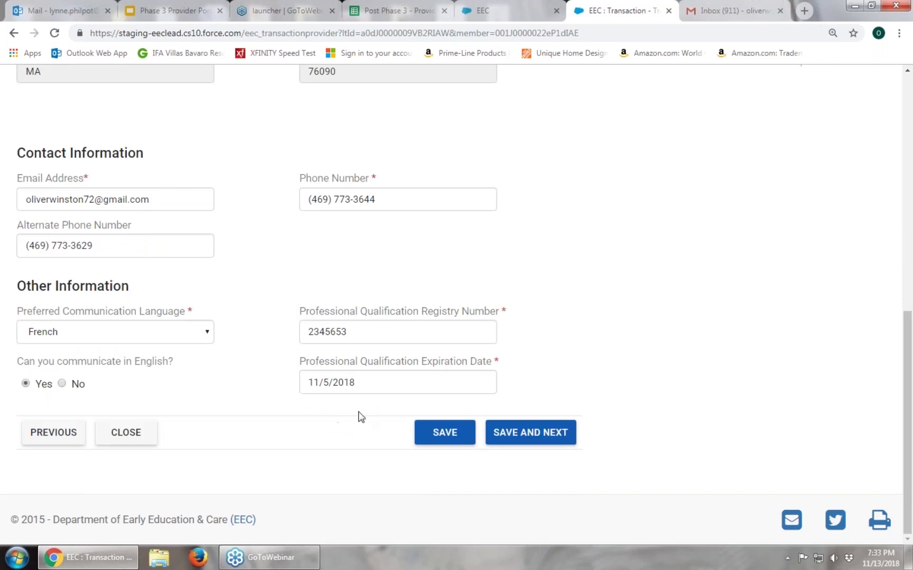
pyautogui.click(534, 434)
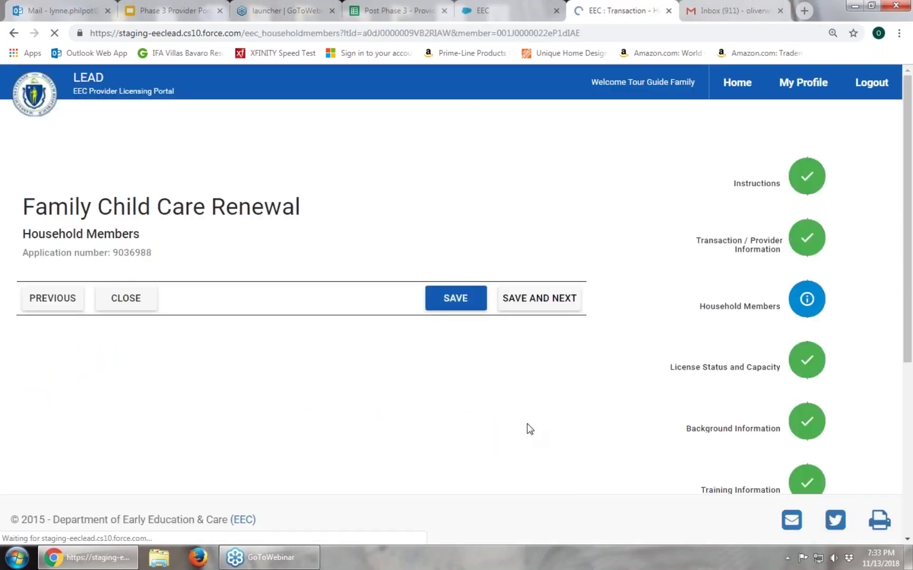
# Review the member table (licensee plus one household member) and the checked accuracy confirmation
pyautogui.scroll(-2, 566, 382)
pyautogui.scroll(1, 567, 381)
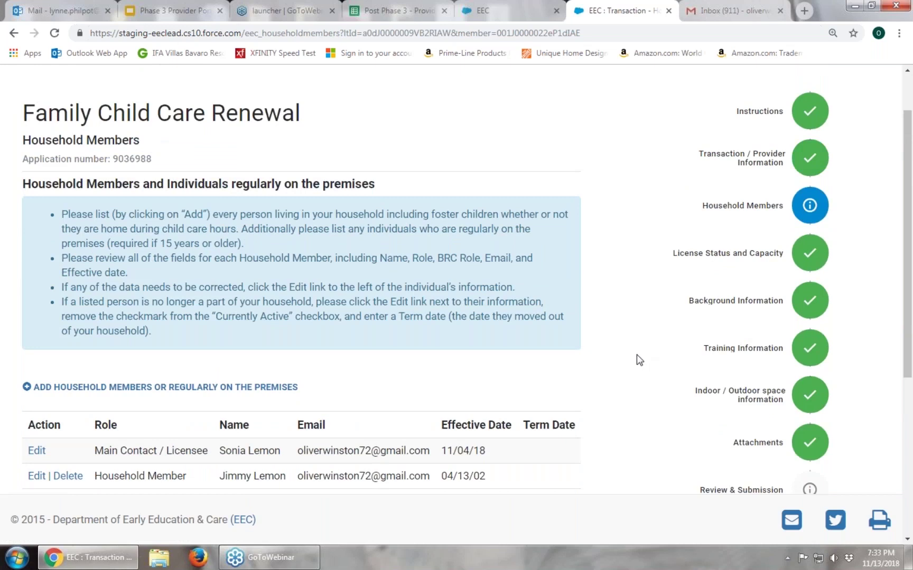
pyautogui.scroll(-1, 637, 354)
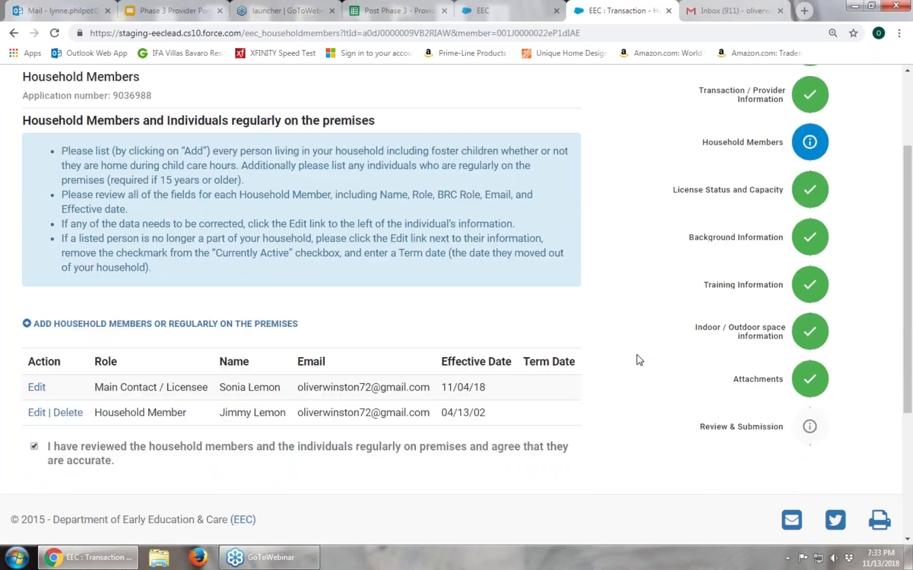
pyautogui.scroll(-1, 637, 354)
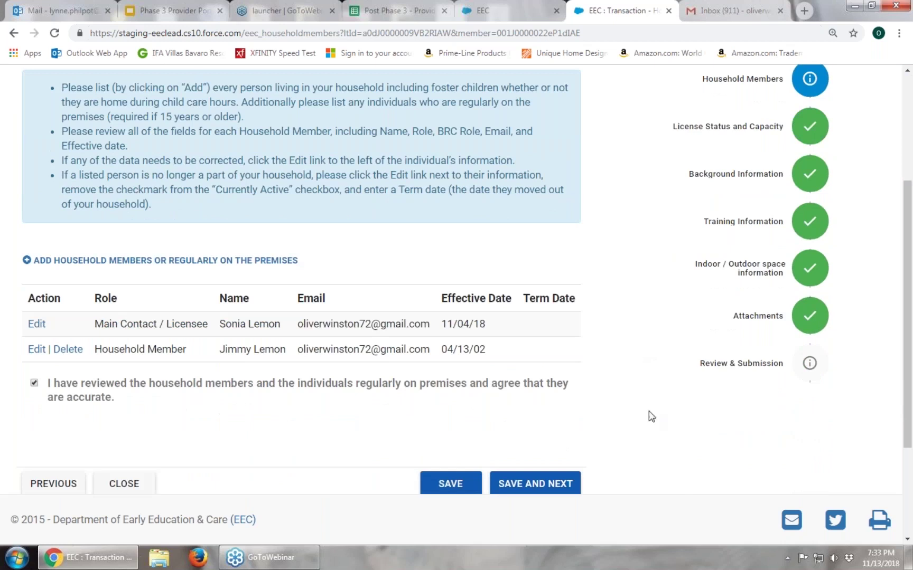
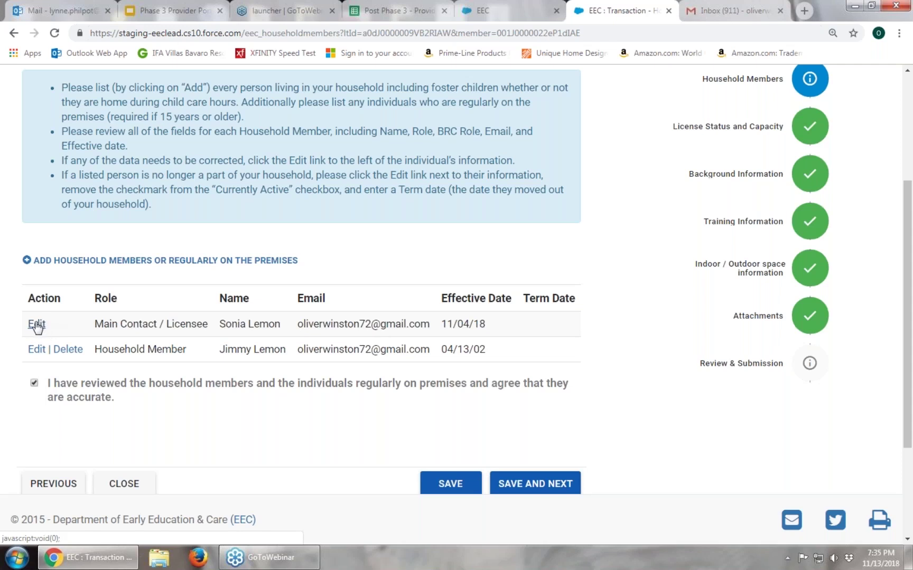
# Open the main contact's details and close them without making changes
pyautogui.click(36, 325)
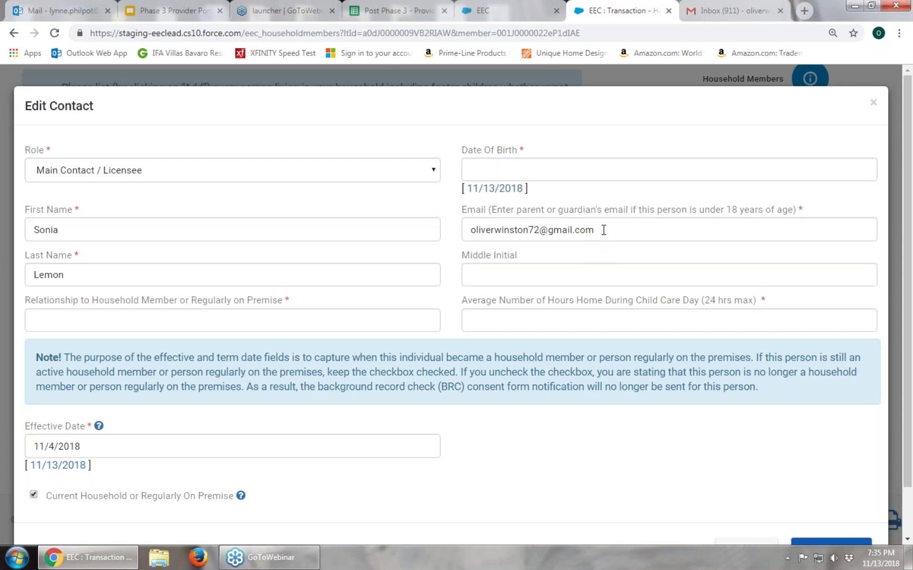
pyautogui.scroll(-1, 656, 342)
pyautogui.click(761, 495)
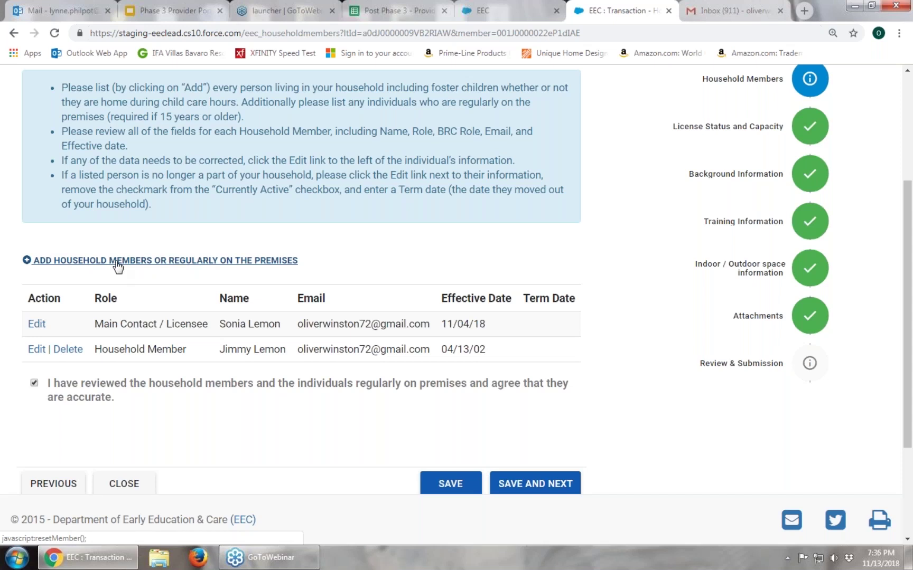
# Start a new member with the role Household Member, then discard the form
pyautogui.click(116, 261)
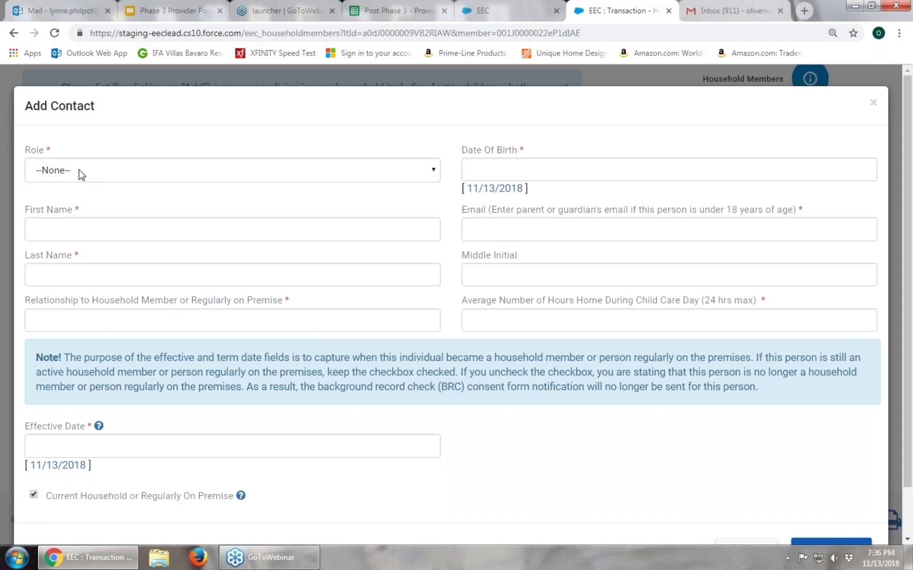
pyautogui.click(435, 174)
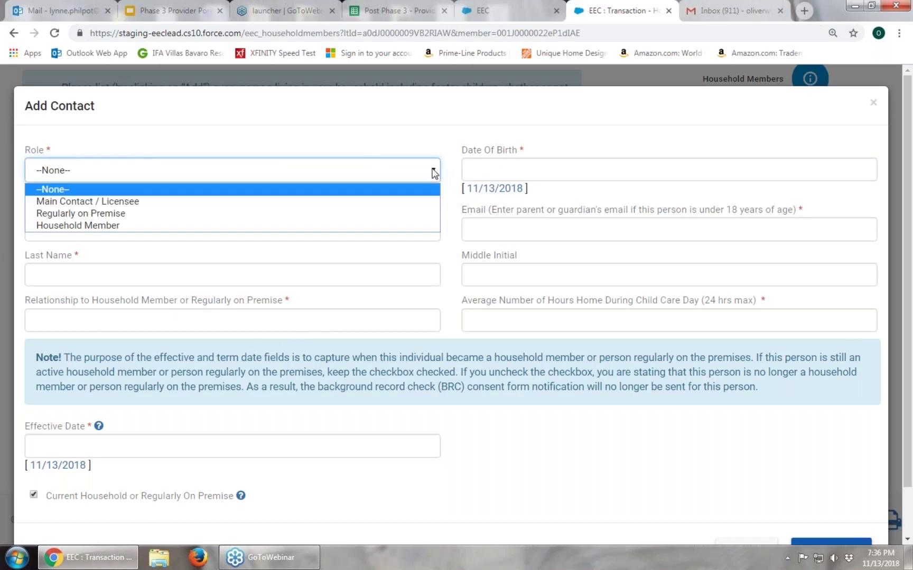
pyautogui.click(333, 227)
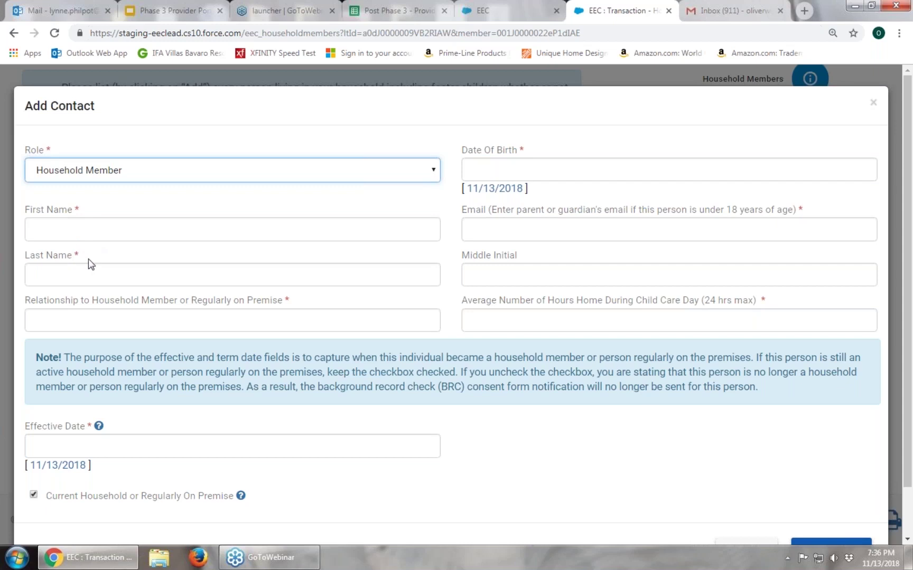
pyautogui.click(508, 226)
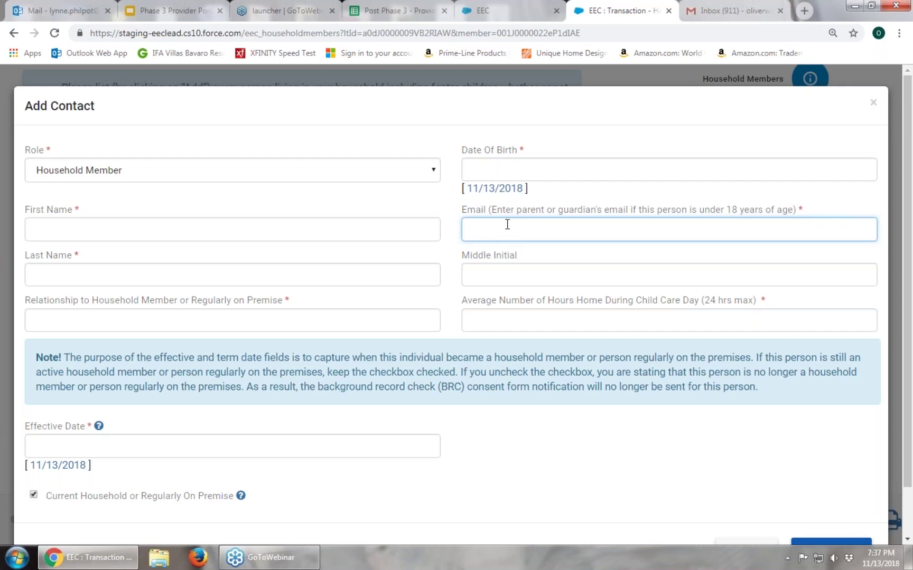
pyautogui.scroll(-1, 686, 423)
pyautogui.click(746, 497)
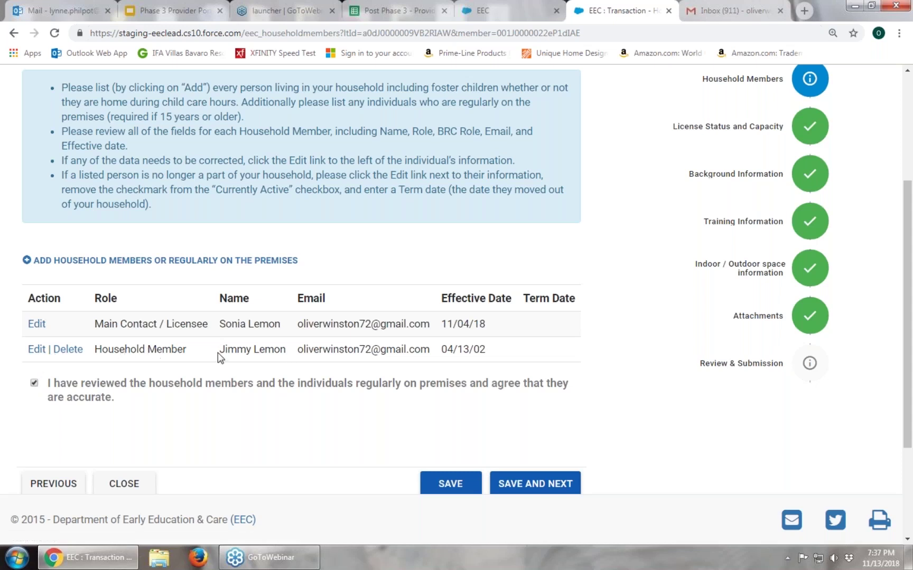
# Edit the child household member: clear current-household status and set Term Date 11/12/2018
pyautogui.click(36, 351)
pyautogui.scroll(-2, 590, 432)
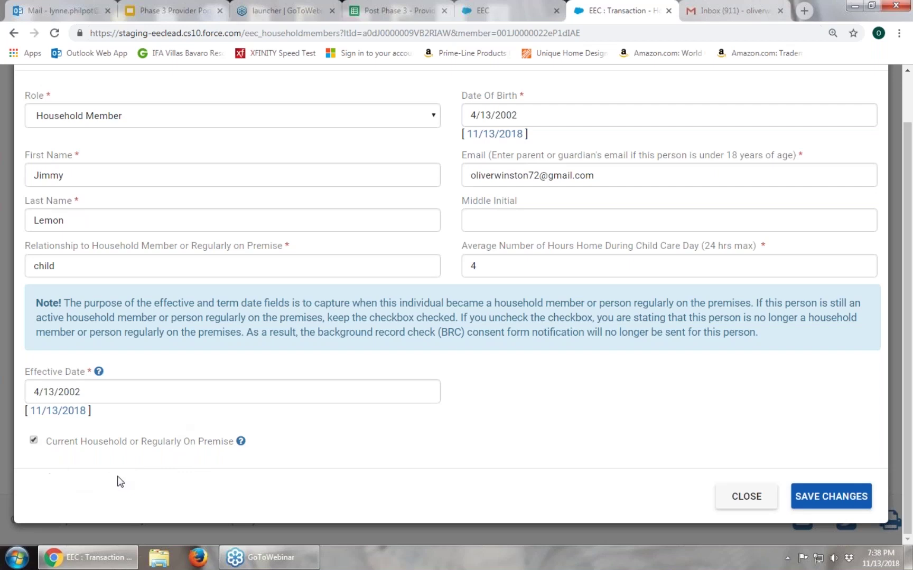
pyautogui.click(34, 440)
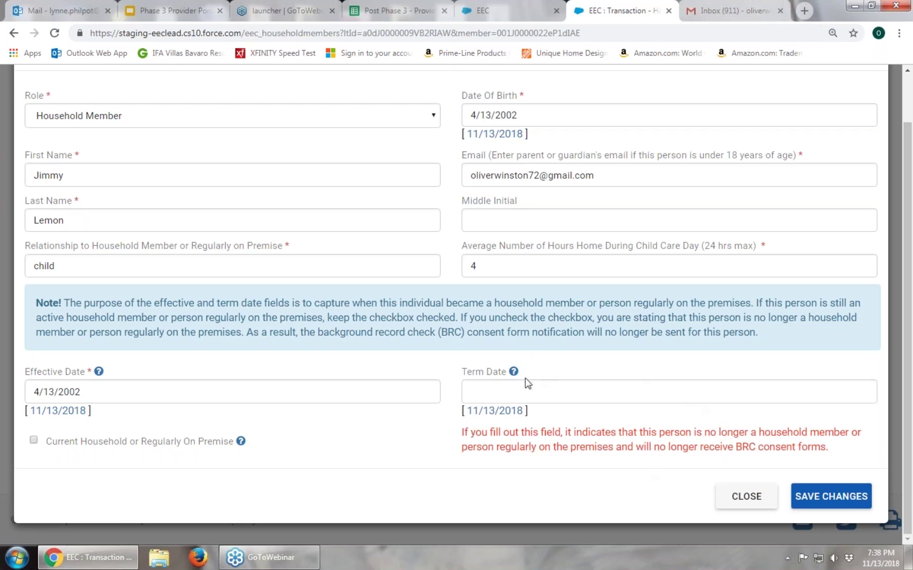
pyautogui.click(33, 442)
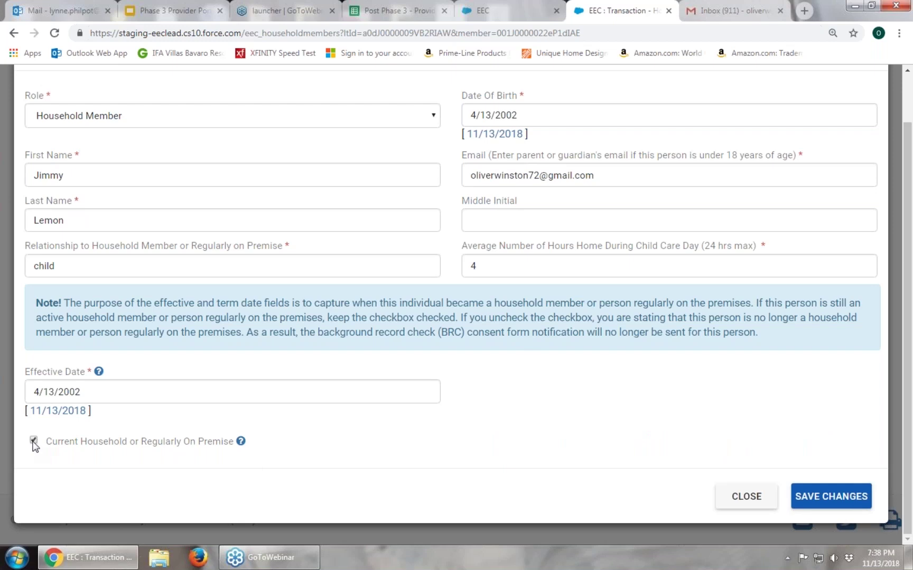
pyautogui.click(33, 441)
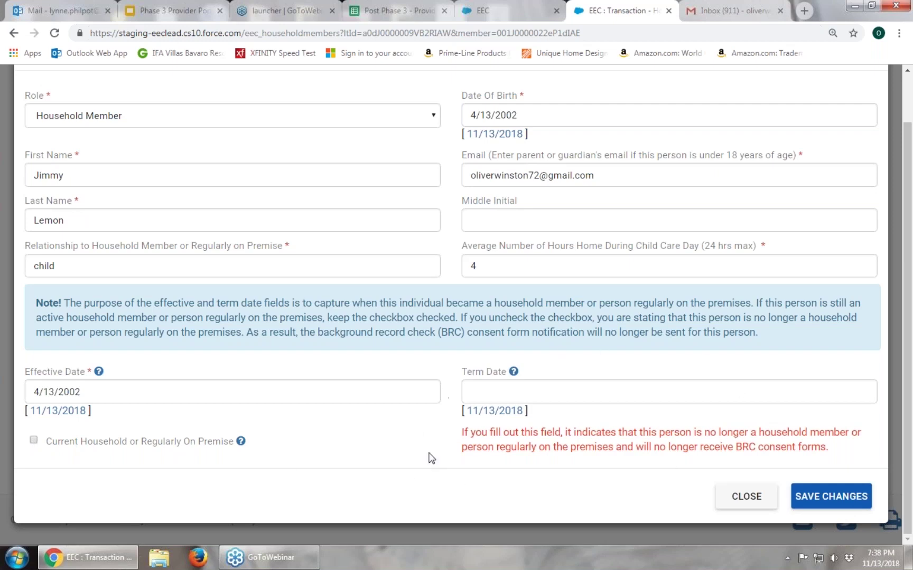
pyautogui.click(533, 391)
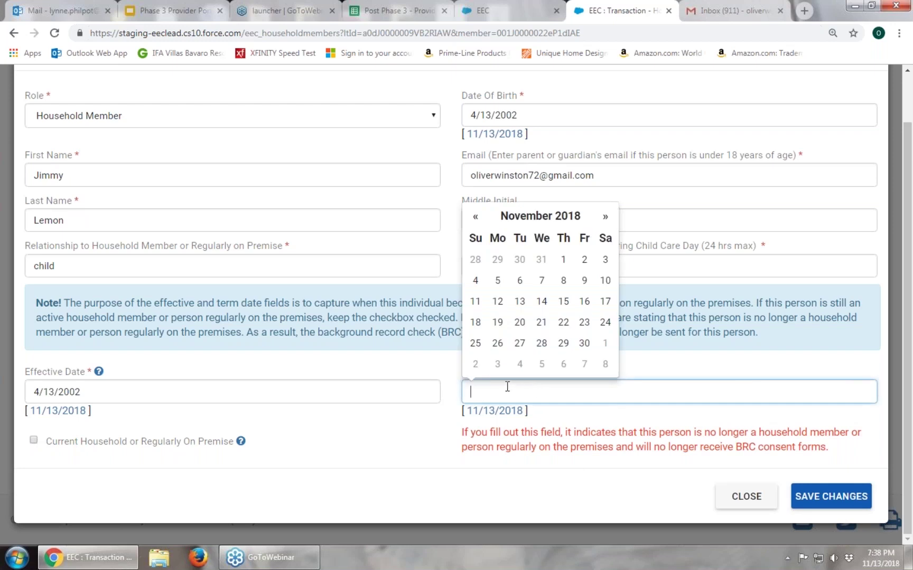
pyautogui.click(500, 305)
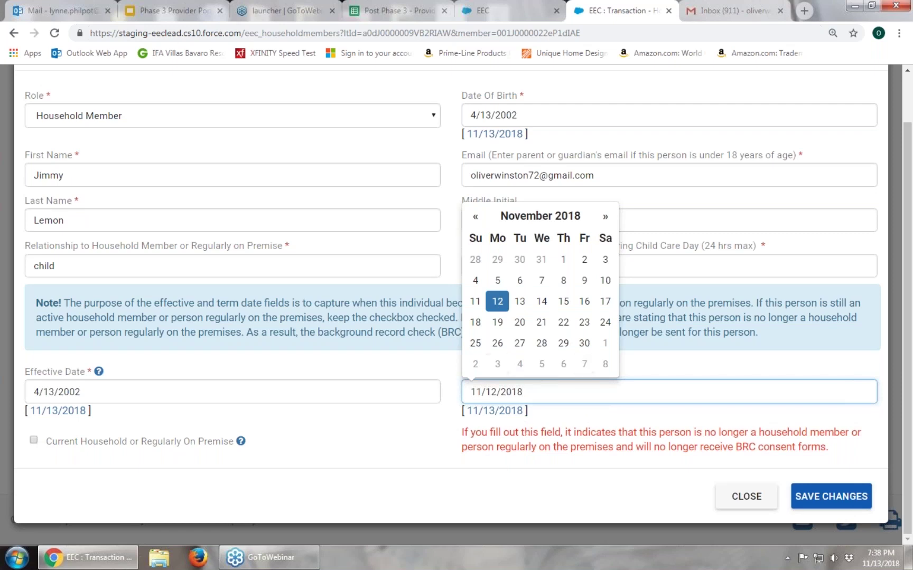
pyautogui.click(611, 495)
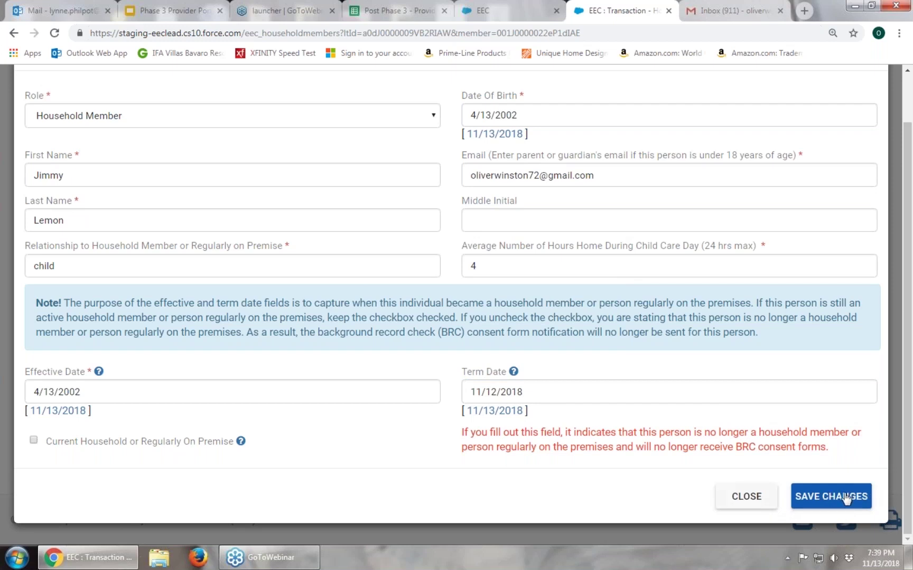
# Close the child's edit form, tick the household-list accuracy checkbox, and save to continue
pyautogui.click(769, 507)
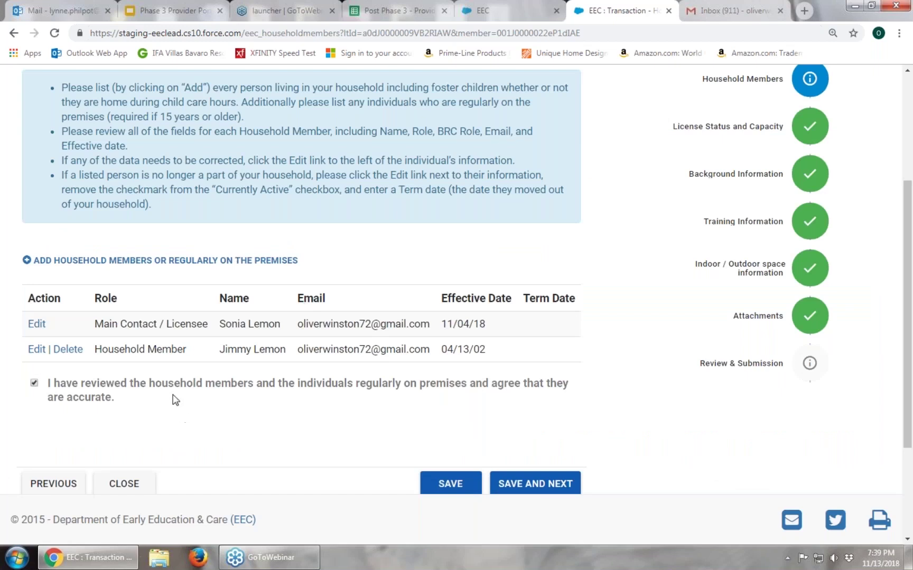
pyautogui.click(34, 383)
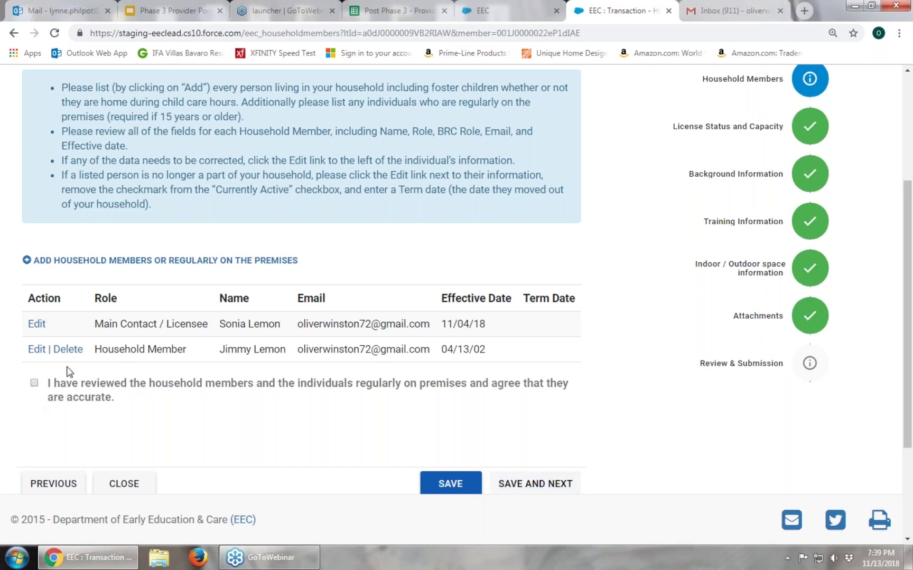
pyautogui.click(35, 384)
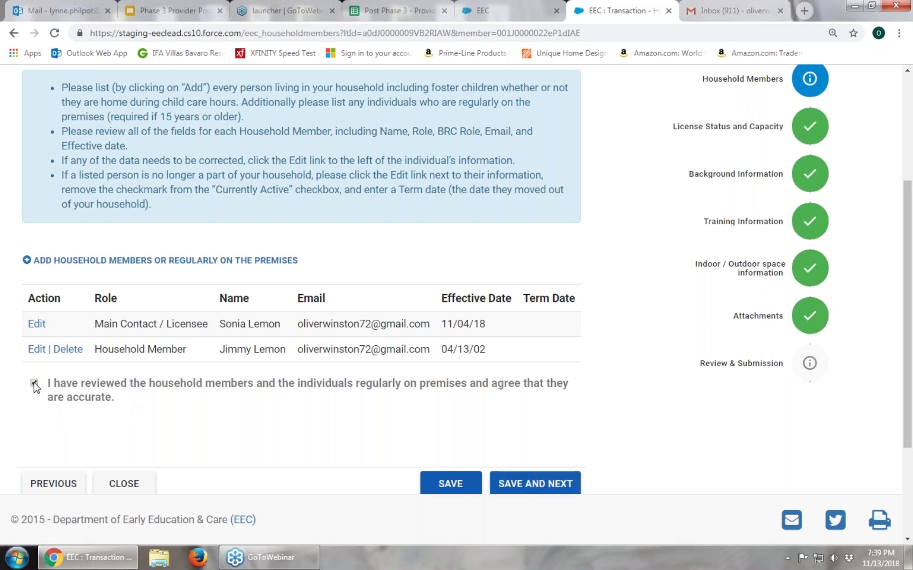
pyautogui.click(35, 384)
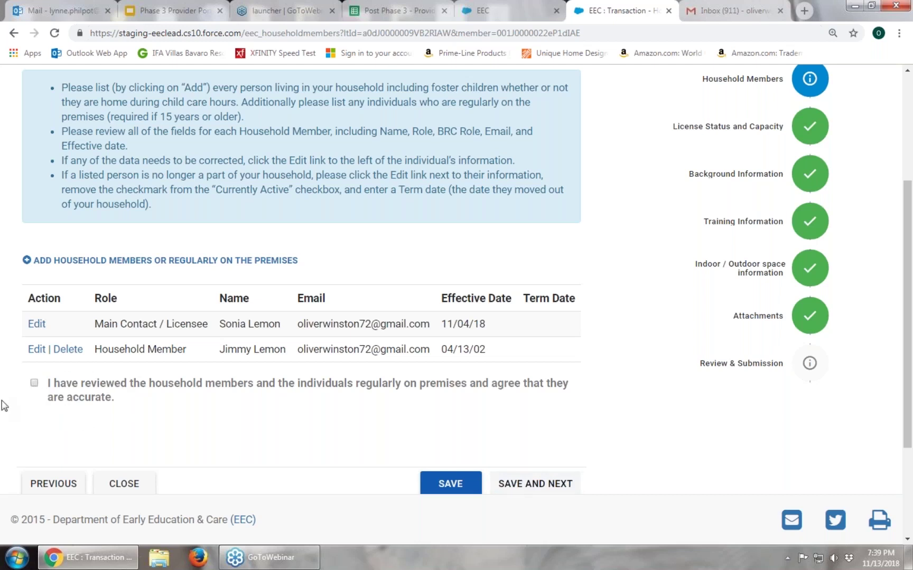
pyautogui.click(35, 384)
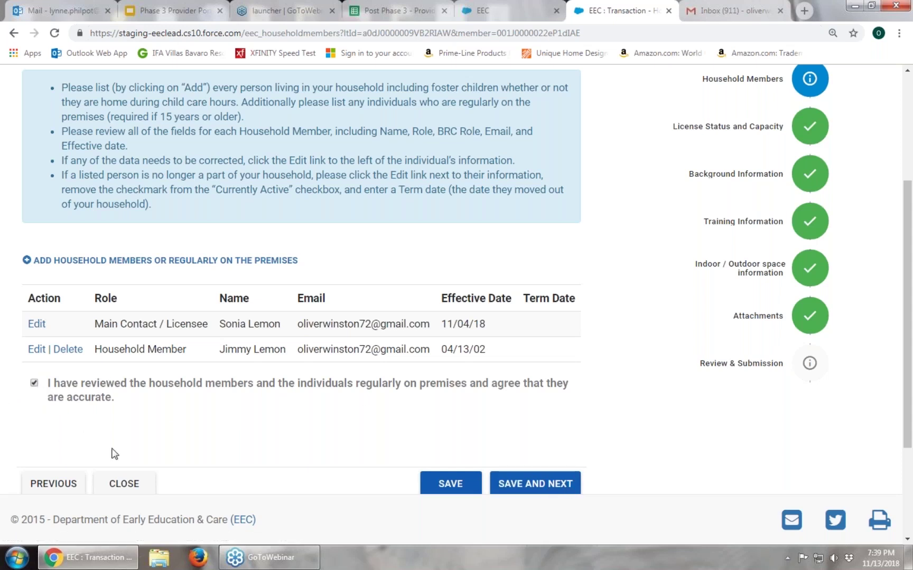
pyautogui.click(534, 489)
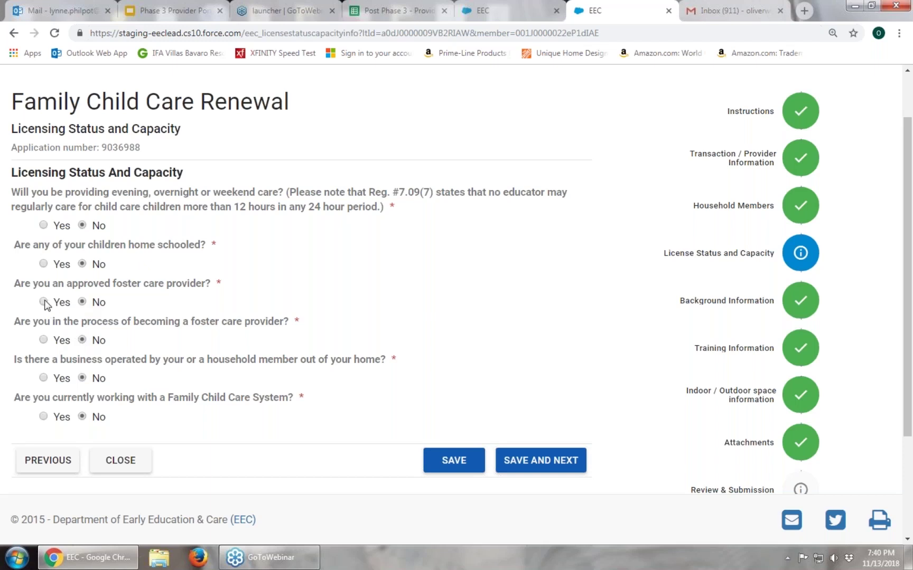
# Try Yes on both foster care questions, revert them to No, and save the licensing answers
pyautogui.click(44, 302)
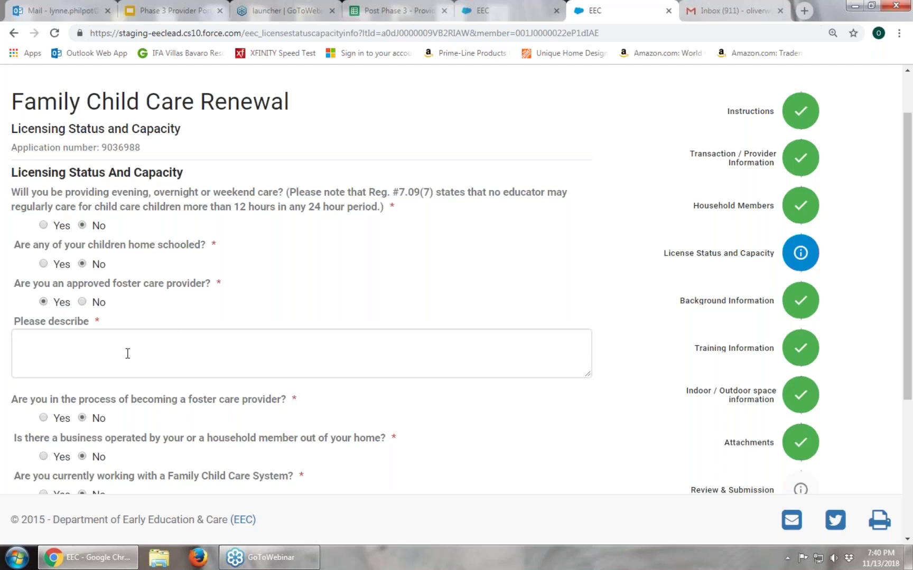
pyautogui.click(110, 346)
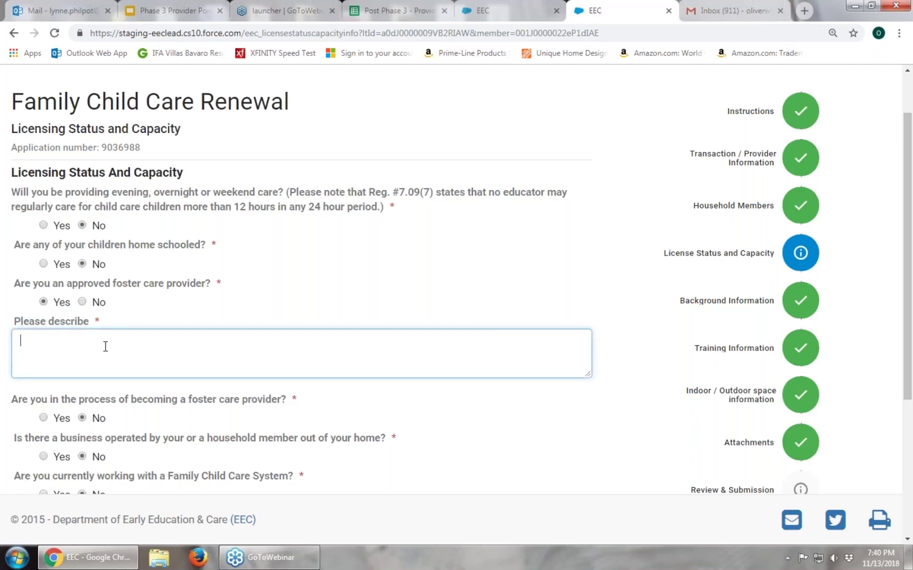
pyautogui.click(79, 303)
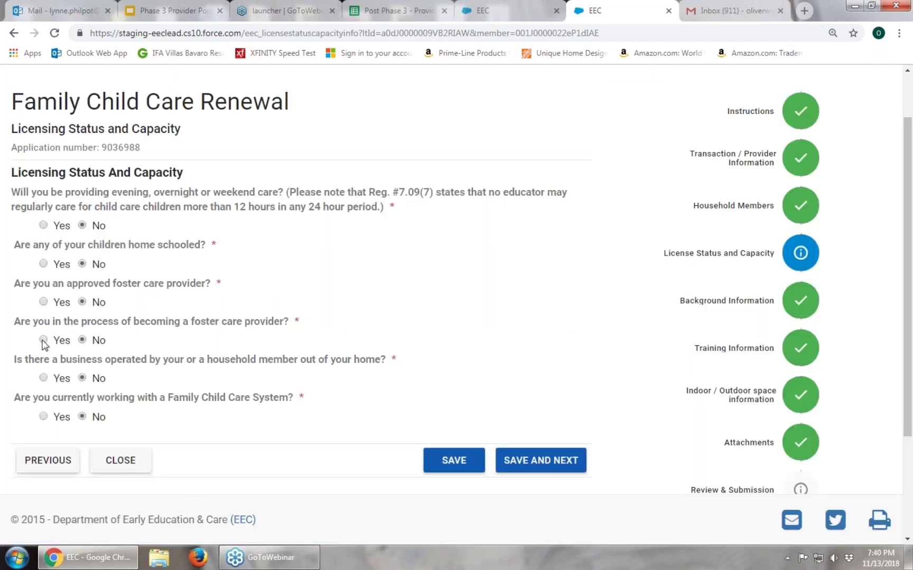
pyautogui.click(43, 340)
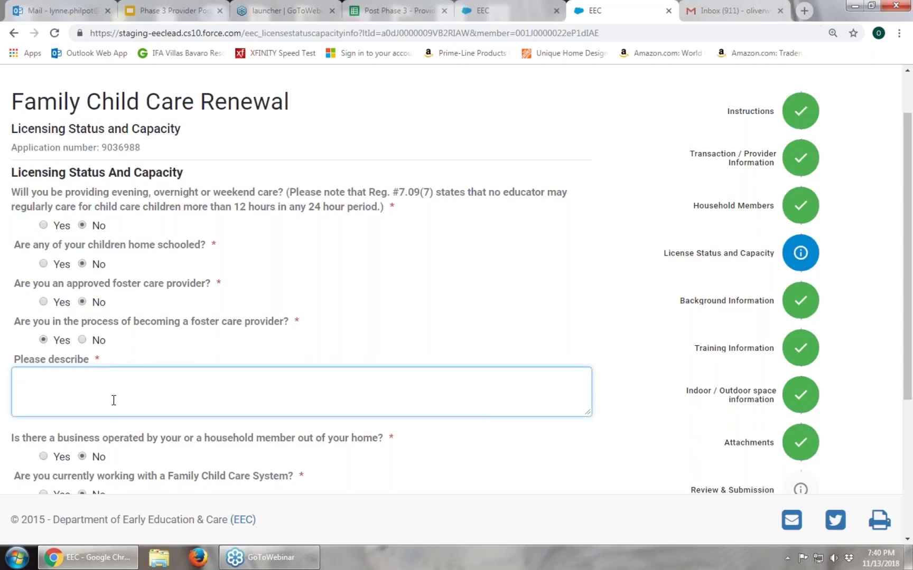
pyautogui.click(82, 340)
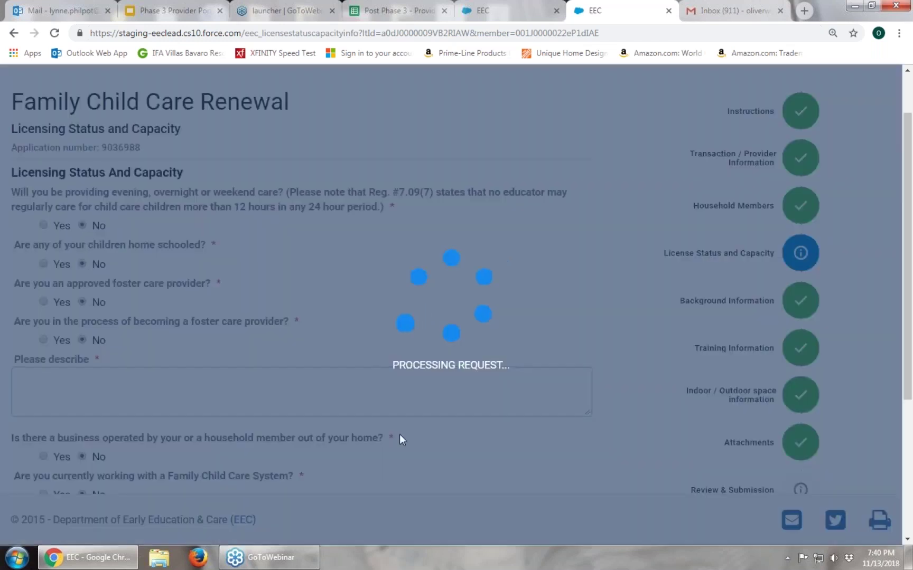
pyautogui.scroll(-3, 542, 369)
pyautogui.click(541, 333)
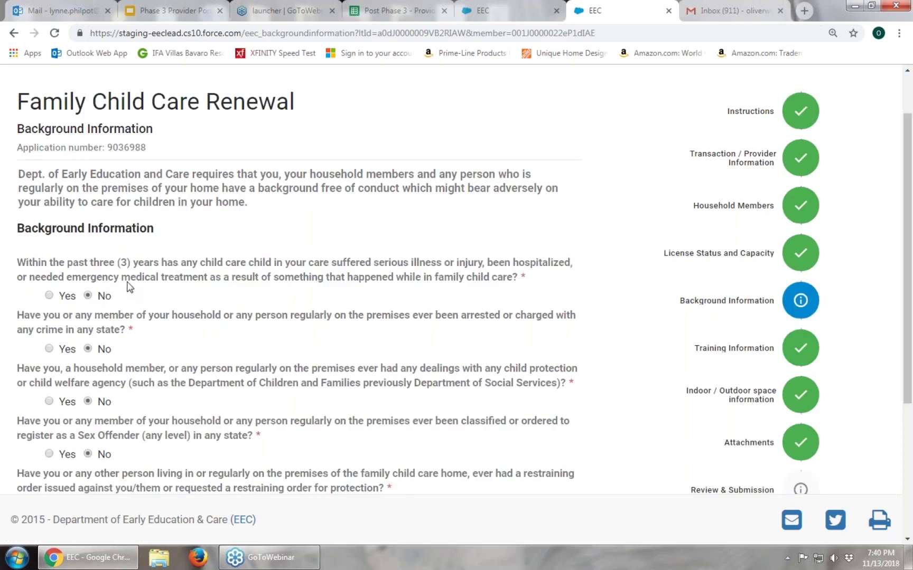
# Leave the child protection agency dealings question answered No on Background Information
pyautogui.scroll(-2, 127, 287)
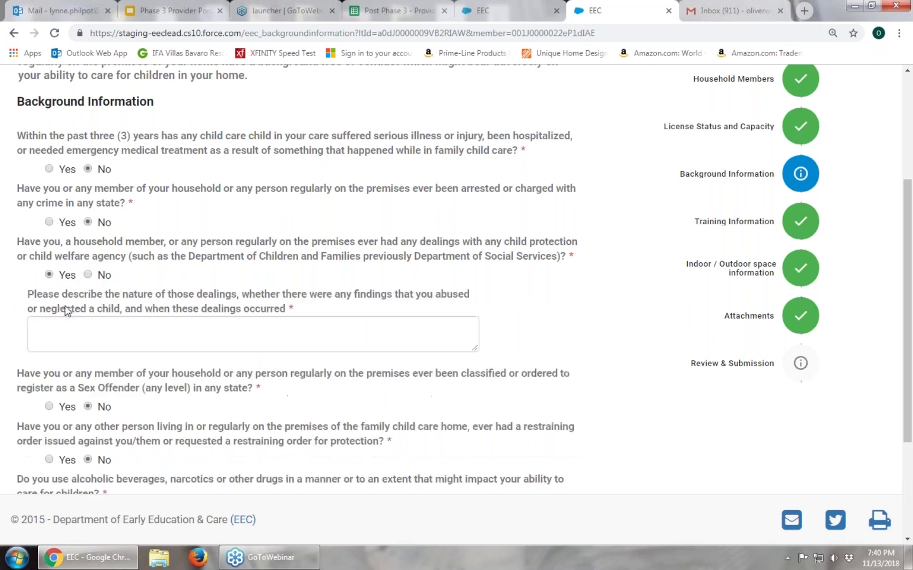
pyautogui.click(232, 330)
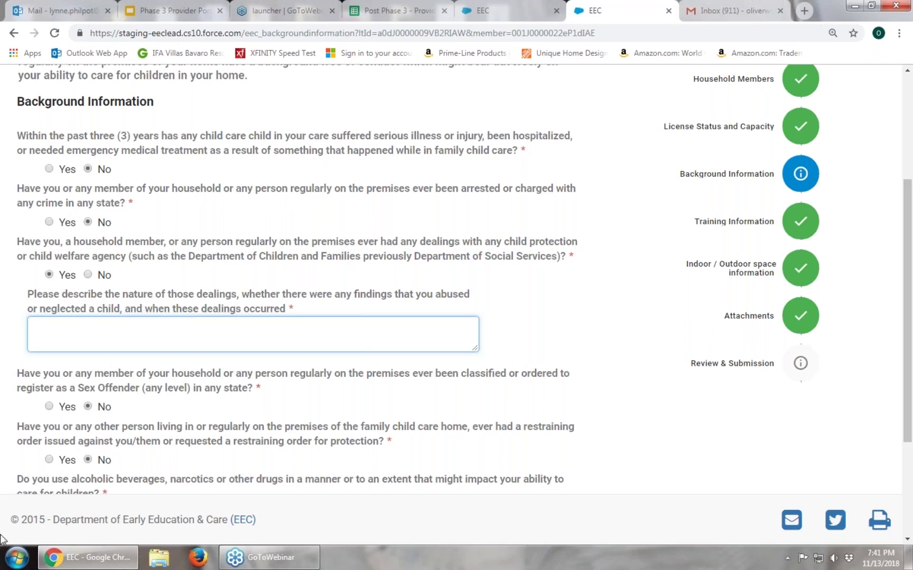
pyautogui.moveTo(270, 558)
pyautogui.click(89, 274)
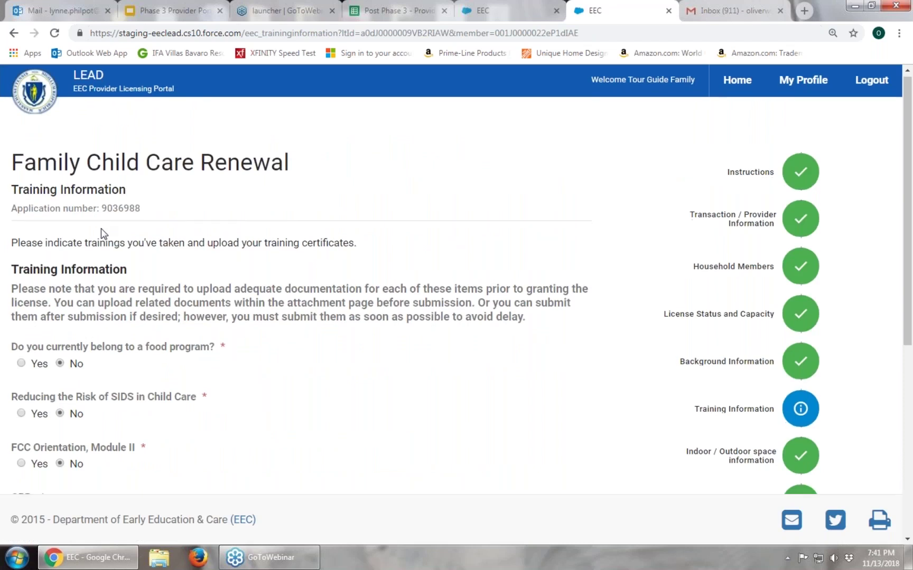
pyautogui.scroll(-3, 156, 197)
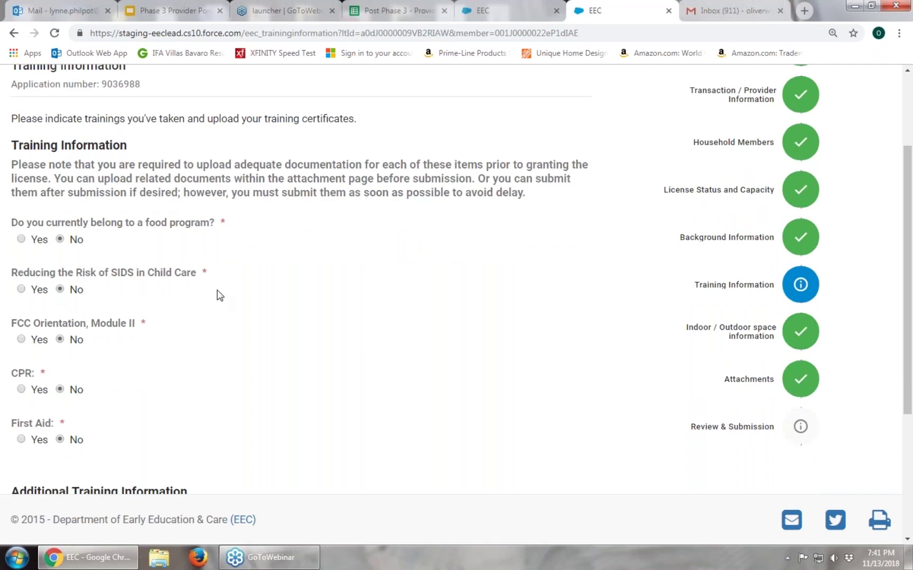
pyautogui.scroll(-1, 219, 293)
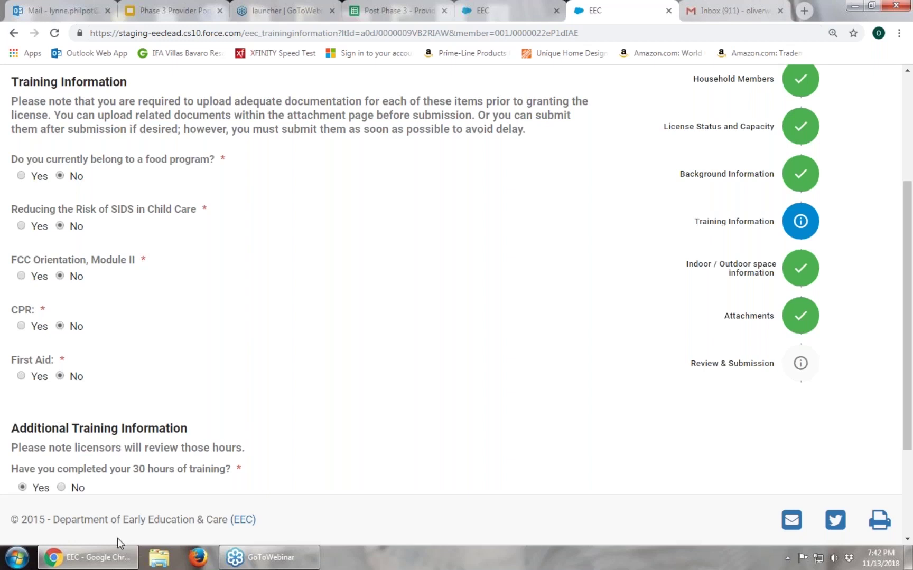
# Answer Yes to FCC Orientation, Module II with date 11/05/2018
pyautogui.moveTo(117, 548)
pyautogui.click(21, 276)
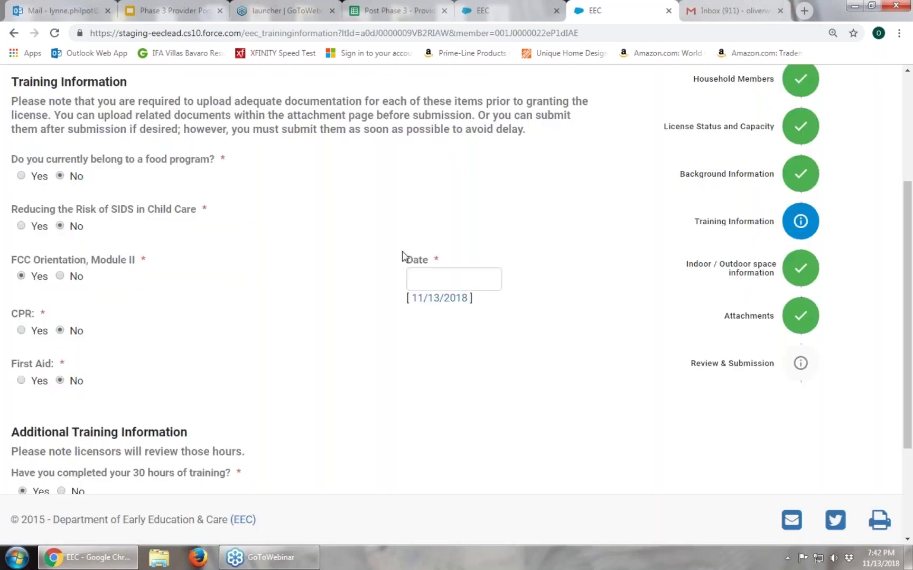
pyautogui.click(441, 280)
pyautogui.click(445, 160)
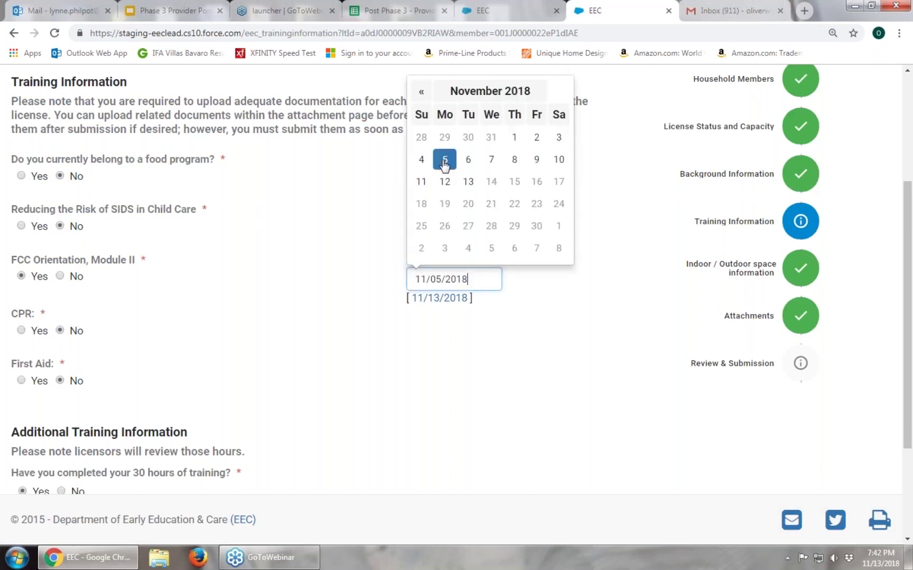
pyautogui.click(338, 353)
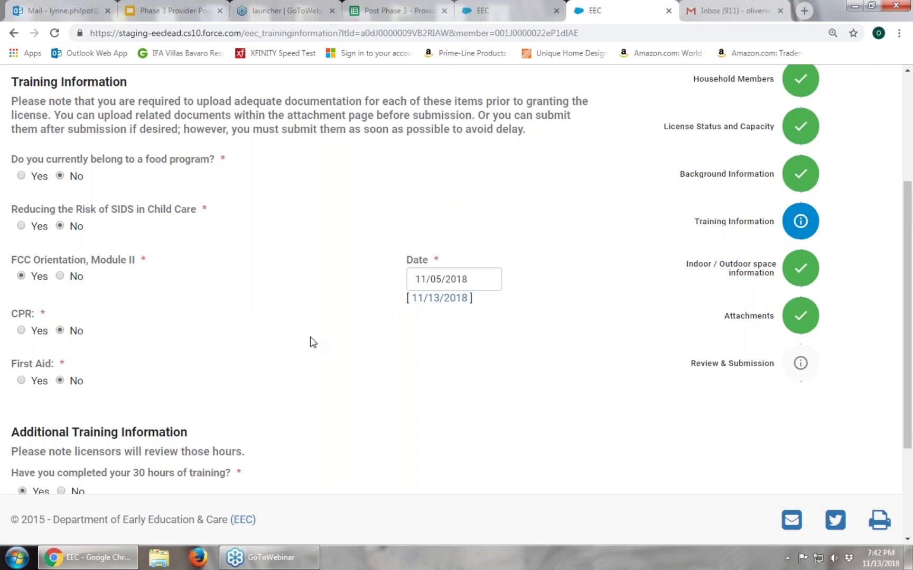
# Answer Yes to CPR training with Issuance Date 11/06/2018 and save Training Information
pyautogui.click(21, 331)
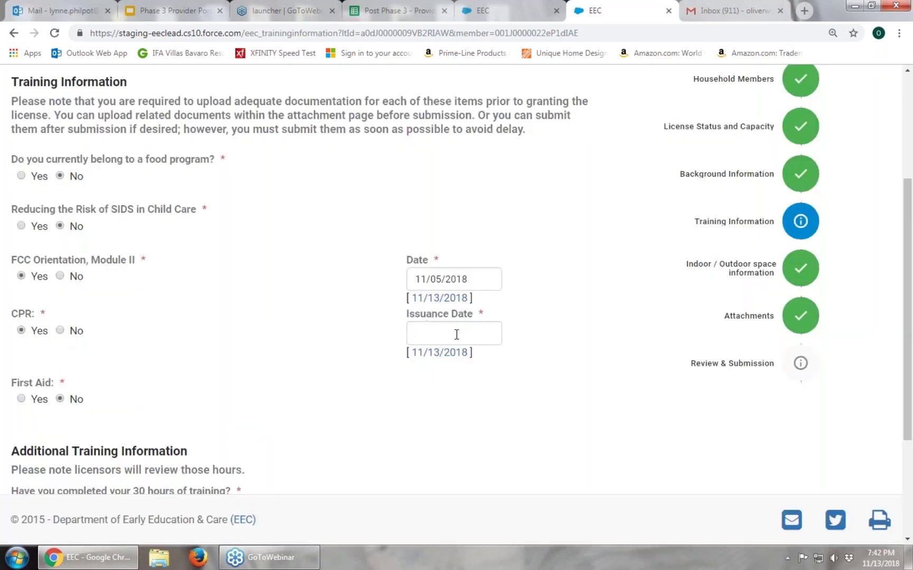
pyautogui.click(456, 335)
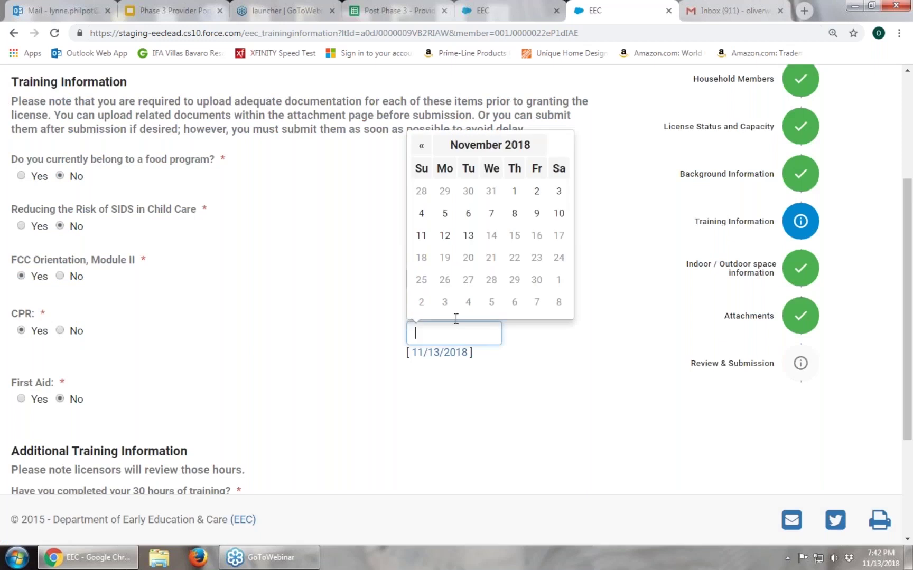
pyautogui.click(468, 214)
pyautogui.click(552, 379)
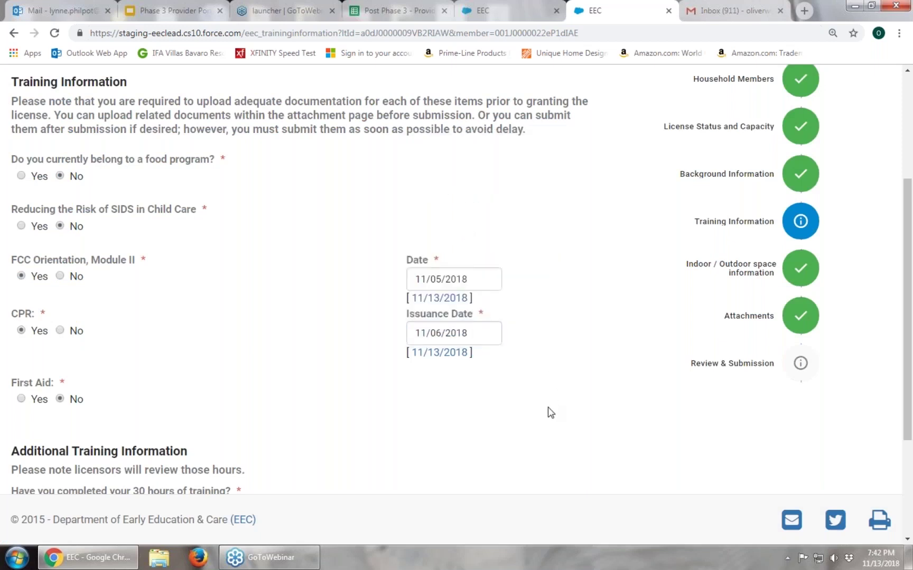
pyautogui.scroll(-3, 547, 412)
pyautogui.click(552, 437)
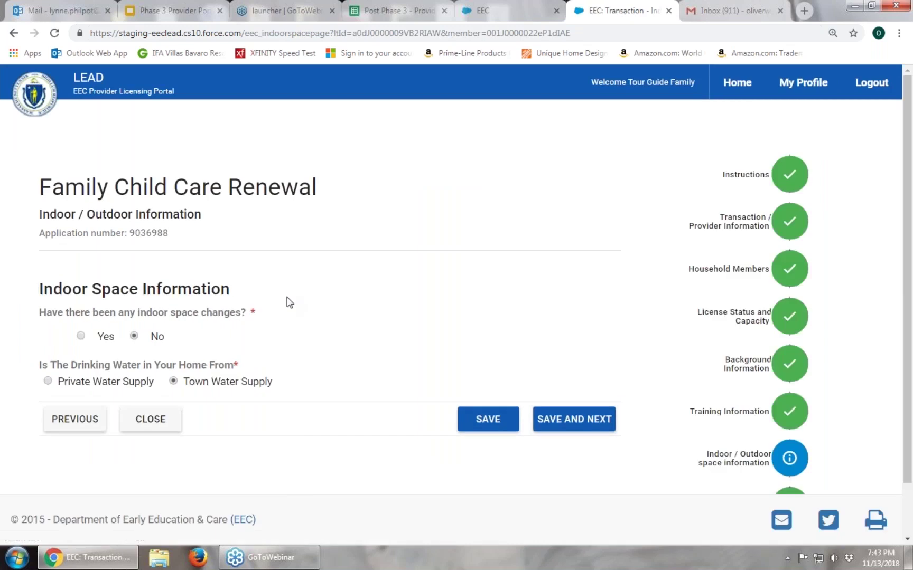
# Save the Indoor / Outdoor answers (no space changes, Town Water Supply) and continue to Attachments
pyautogui.scroll(-1, 256, 292)
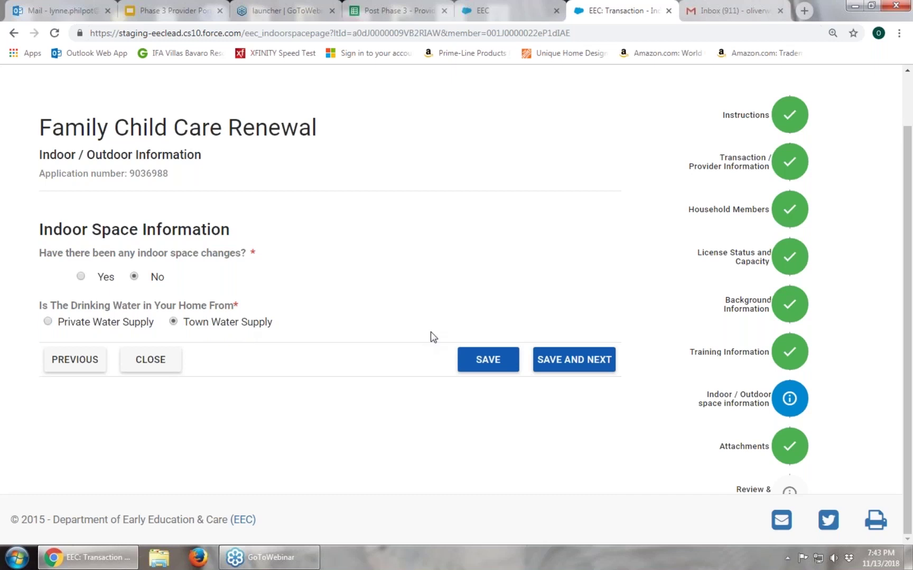
pyautogui.click(574, 372)
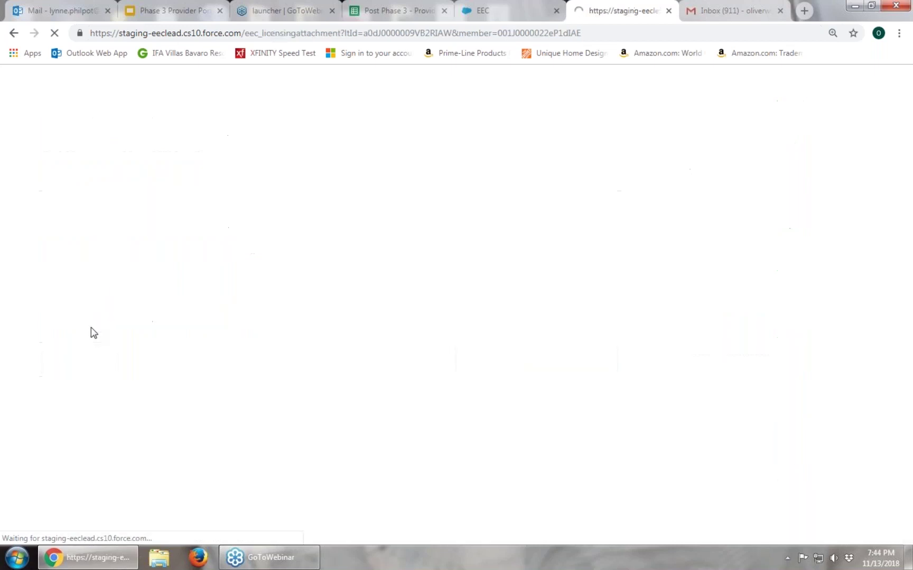
# Scroll to the FCC Orientation, Module II row and open its attachment window
pyautogui.scroll(-2, 218, 404)
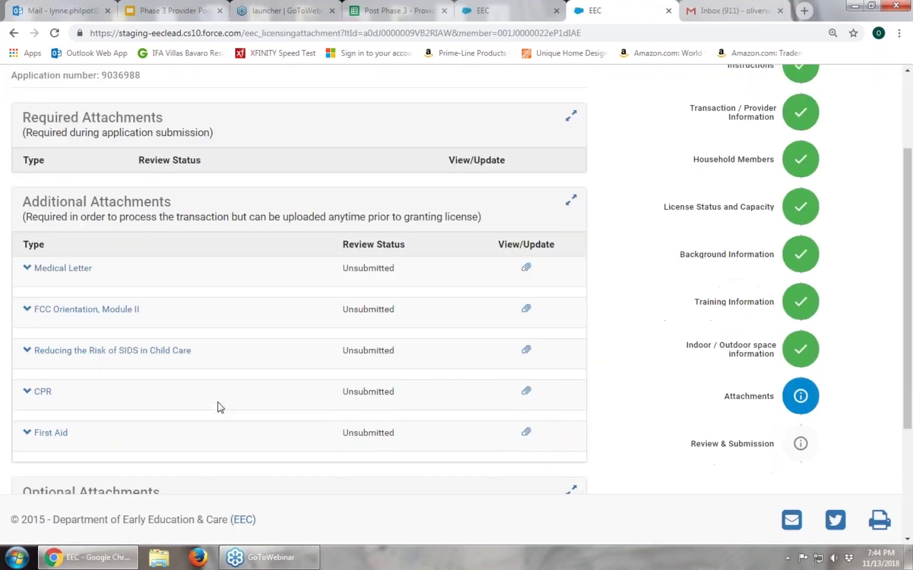
pyautogui.scroll(-2, 218, 404)
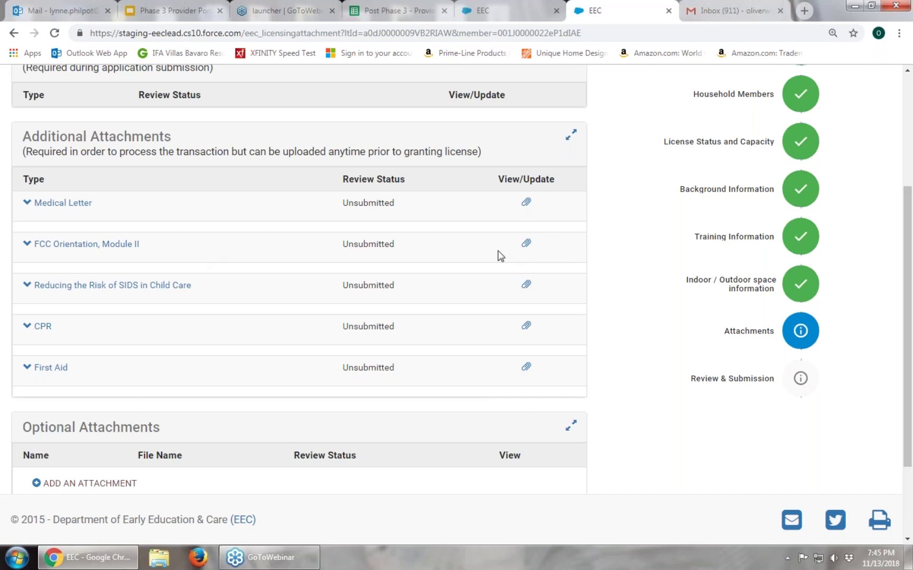
pyautogui.click(526, 244)
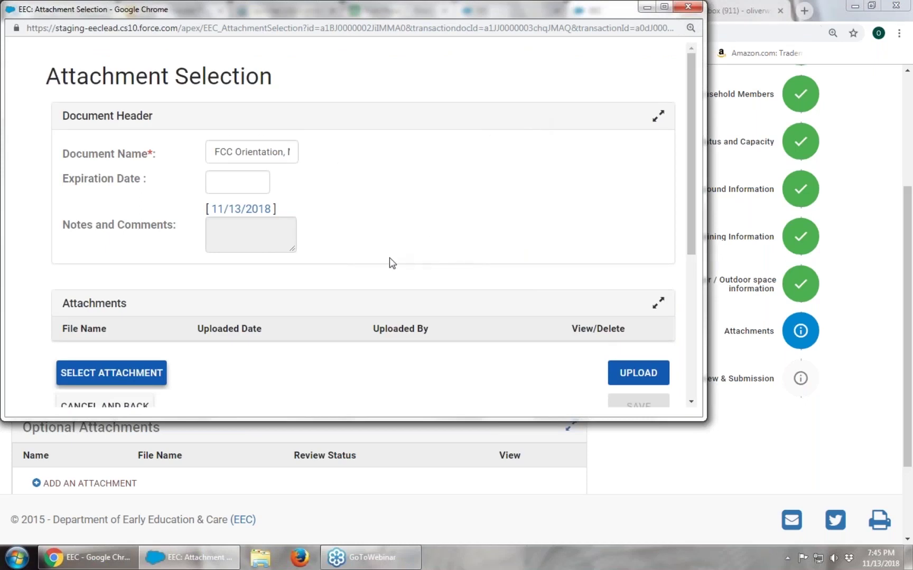
# Bring up the Open dialog on the LEAD documents folder from the Attachment Selection window
pyautogui.scroll(-1, 391, 262)
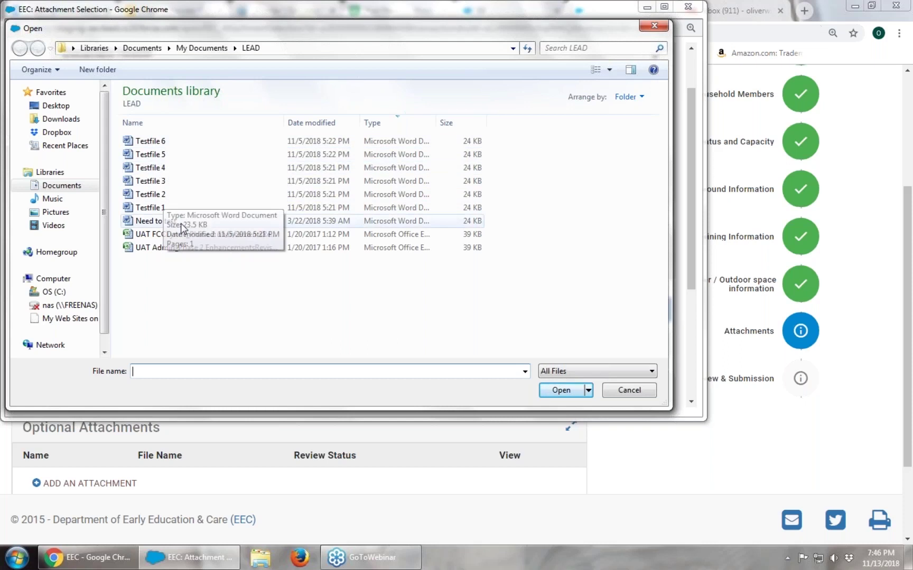
# Choose Testfile 6 from the LEAD folder as the FCC Orientation attachment
pyautogui.click(155, 146)
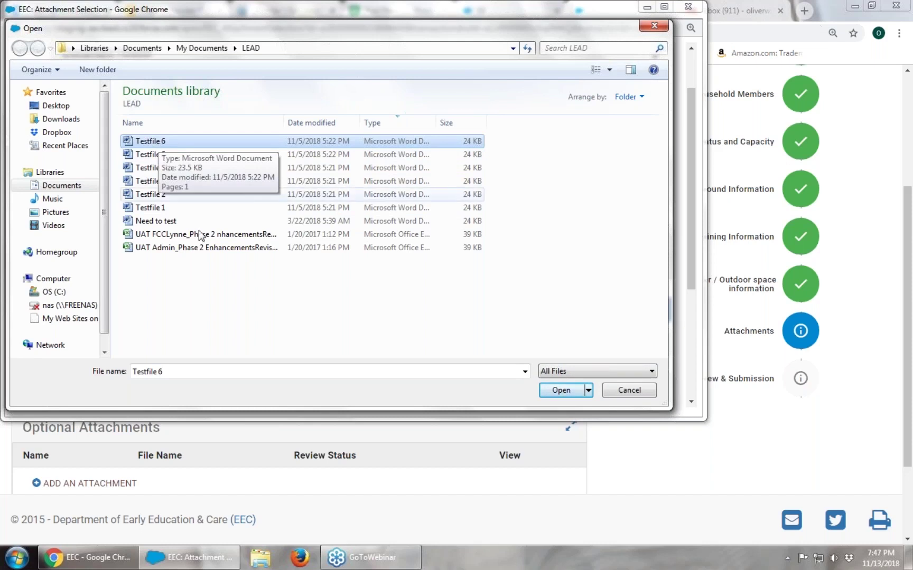
pyautogui.click(560, 391)
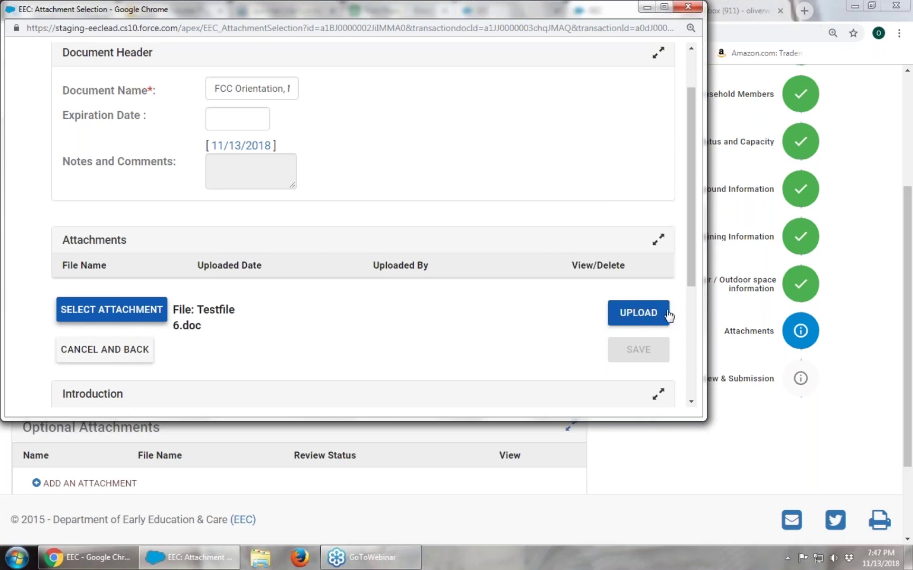
# Upload and save Testfile 6.doc for FCC Orientation, Module II, then advance to Summary and Submission
pyautogui.click(638, 313)
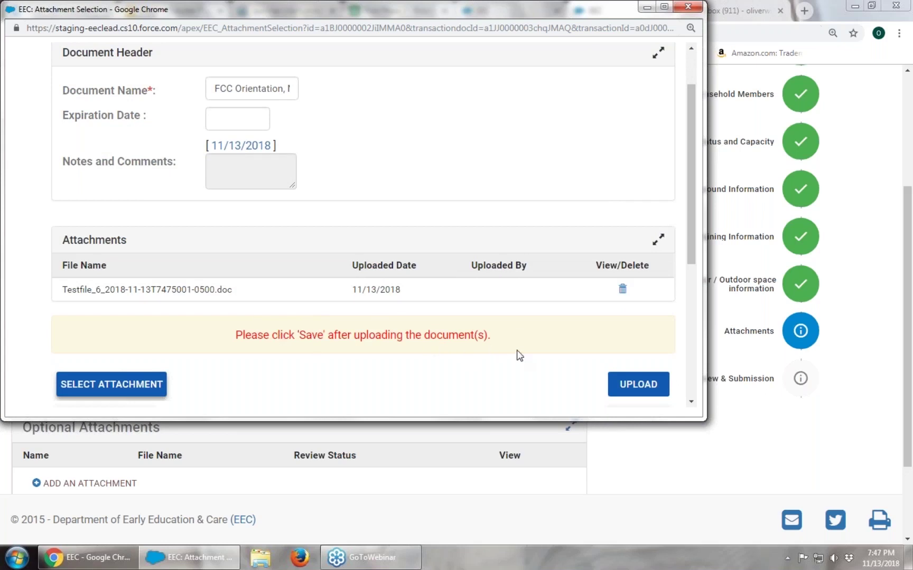
pyautogui.scroll(-1, 519, 355)
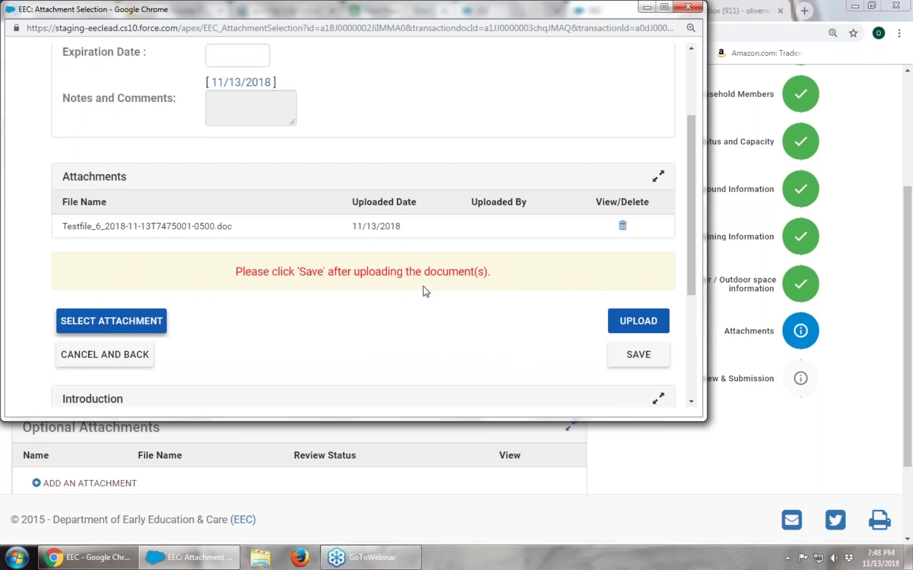
pyautogui.click(656, 357)
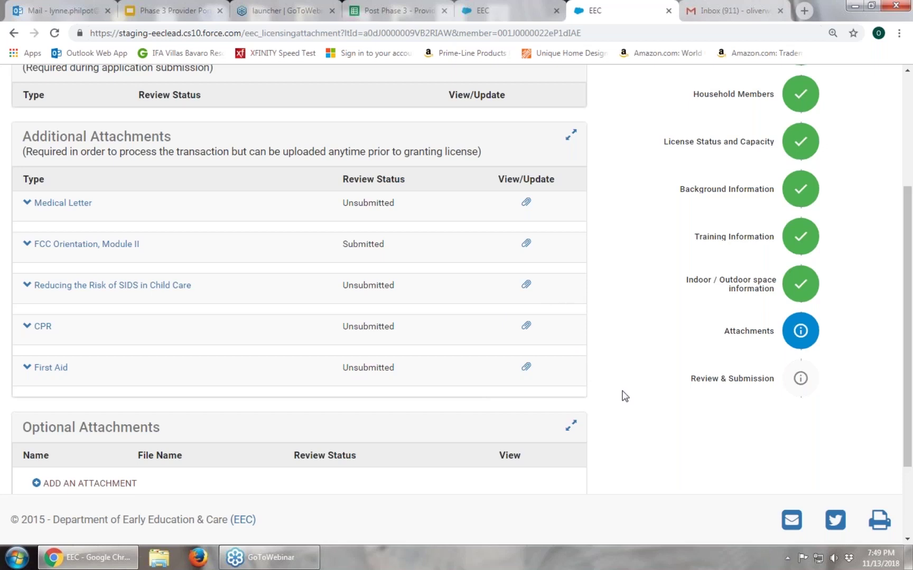
pyautogui.scroll(-1, 625, 396)
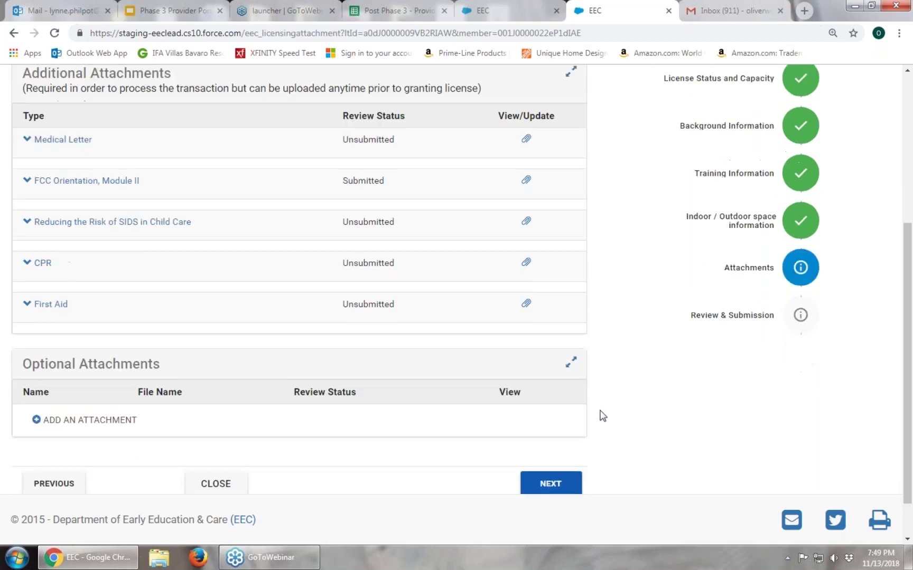
pyautogui.click(547, 487)
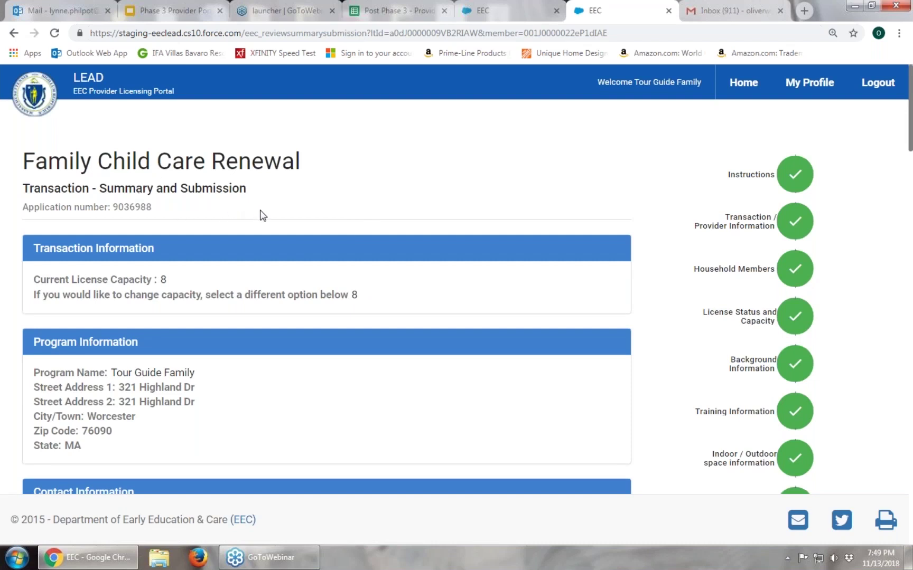
pyautogui.scroll(-3, 263, 215)
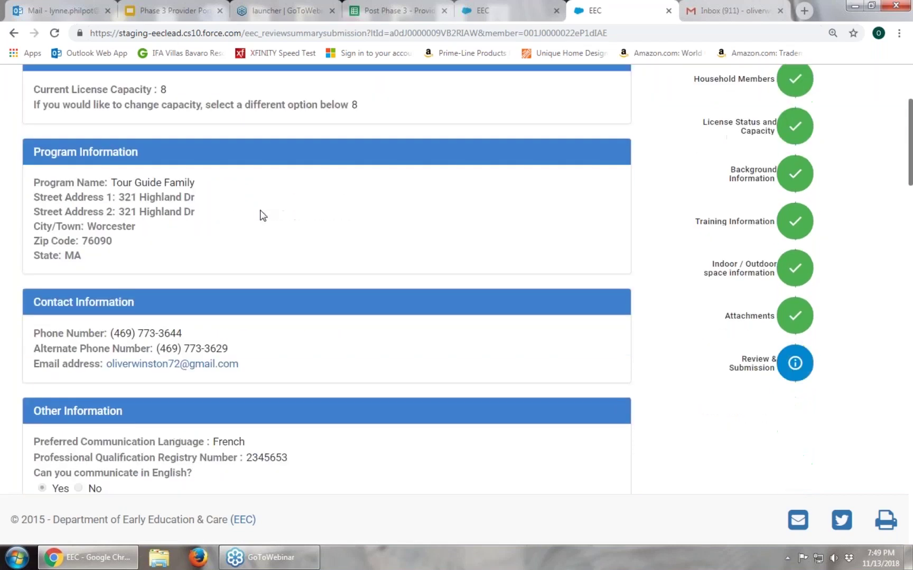
pyautogui.scroll(-2, 262, 215)
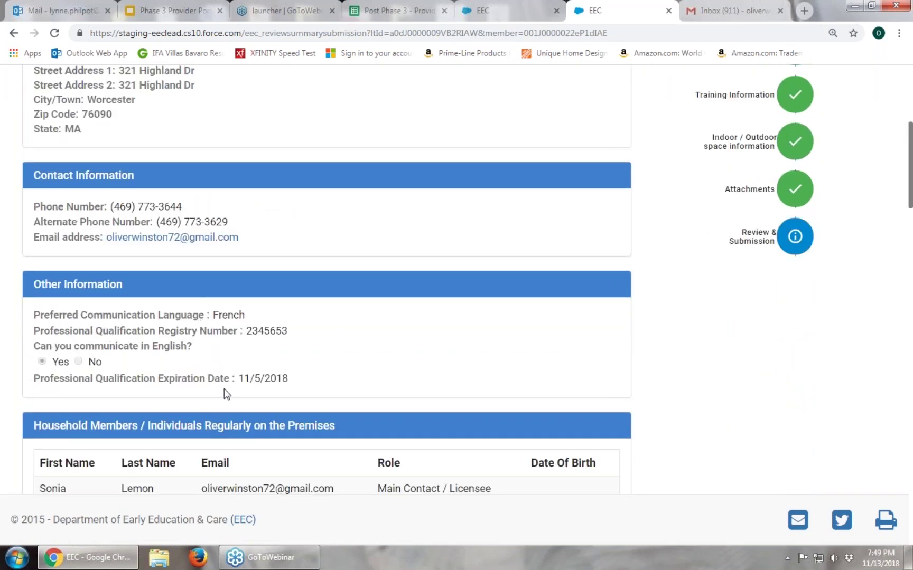
pyautogui.scroll(-2, 226, 393)
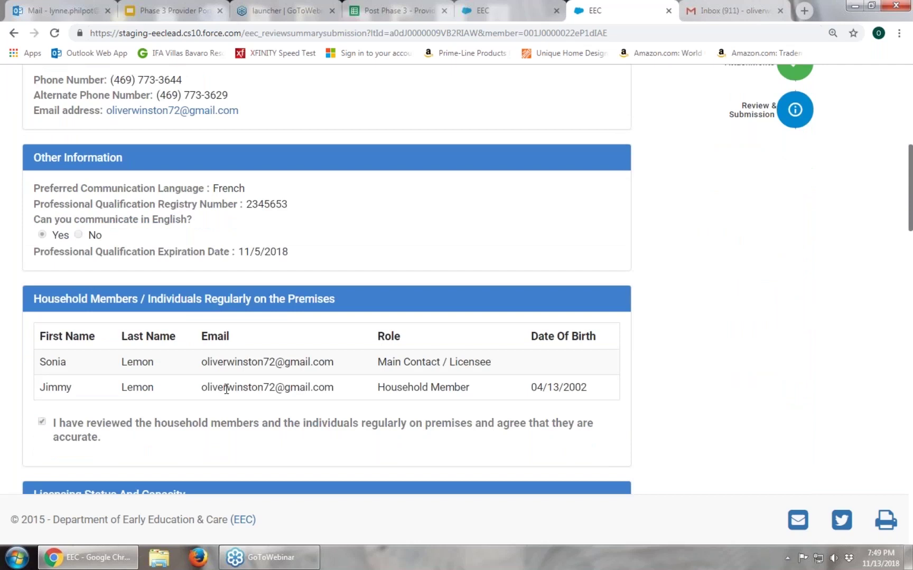
pyautogui.scroll(4, 226, 389)
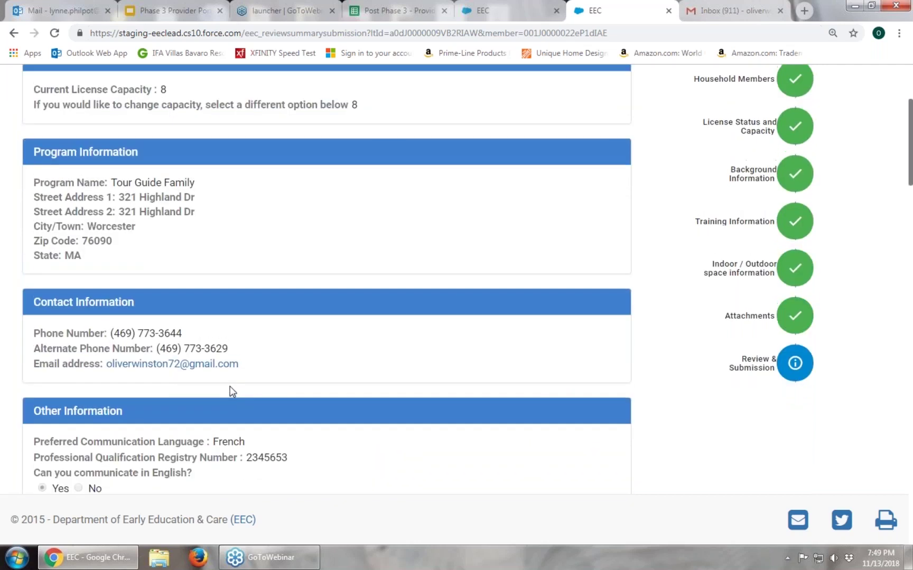
pyautogui.scroll(1, 232, 392)
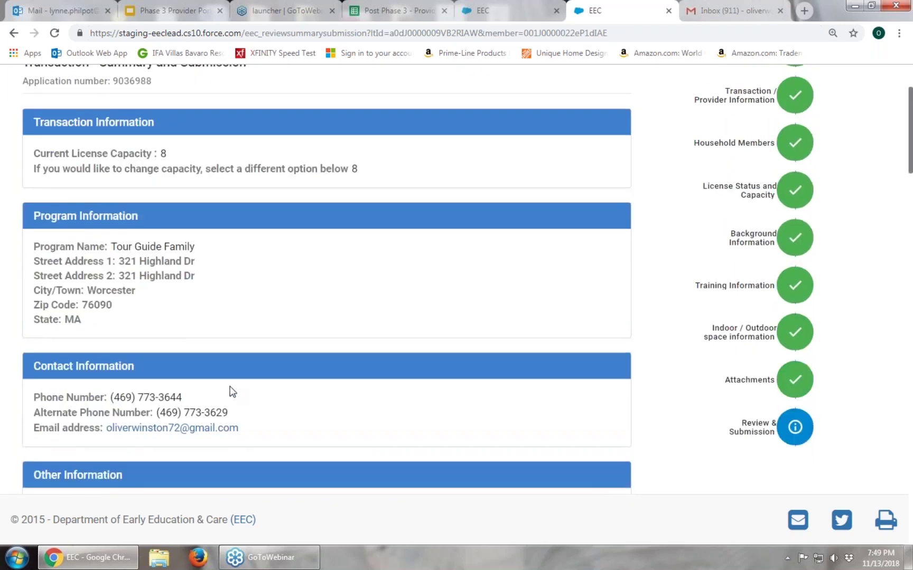
pyautogui.scroll(1, 231, 392)
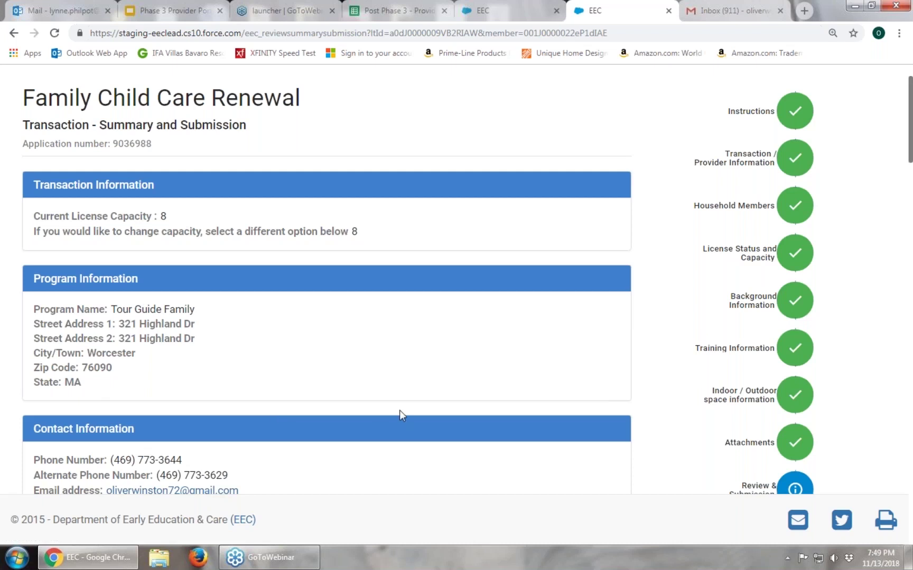
pyautogui.scroll(-1, 399, 411)
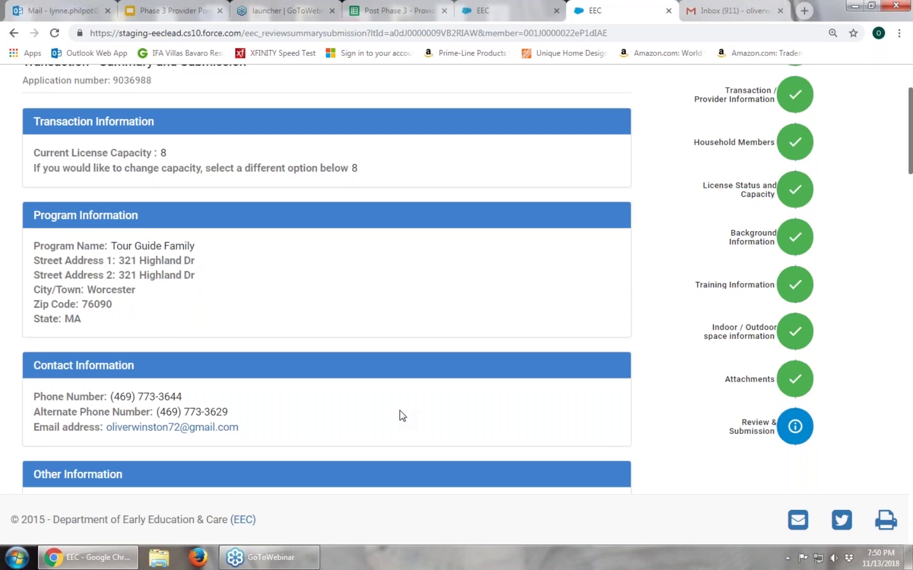
pyautogui.scroll(-1, 401, 415)
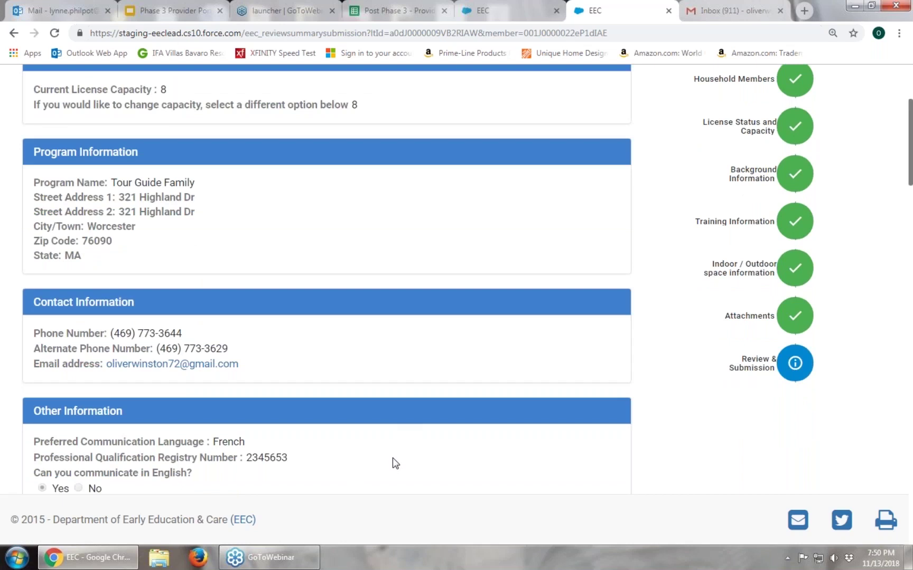
pyautogui.scroll(1, 392, 458)
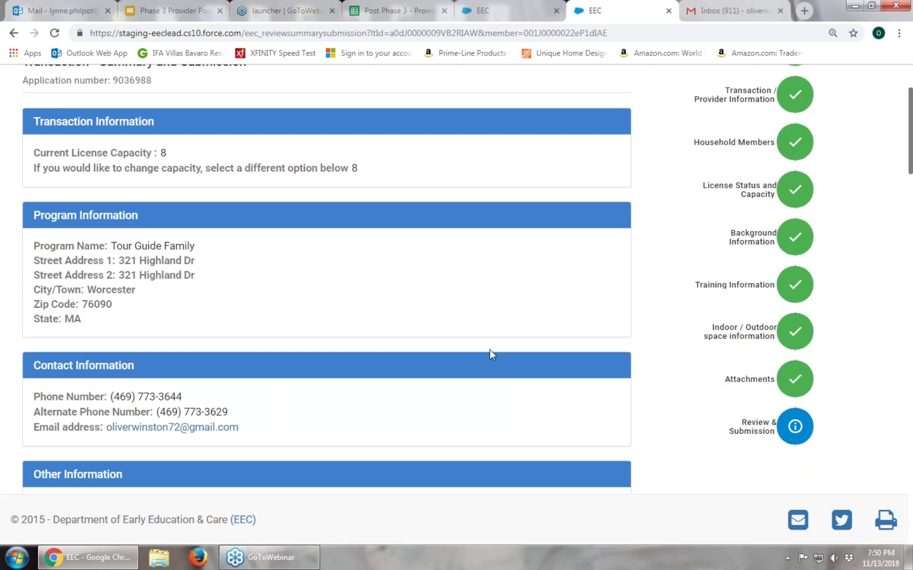
pyautogui.scroll(-6, 455, 357)
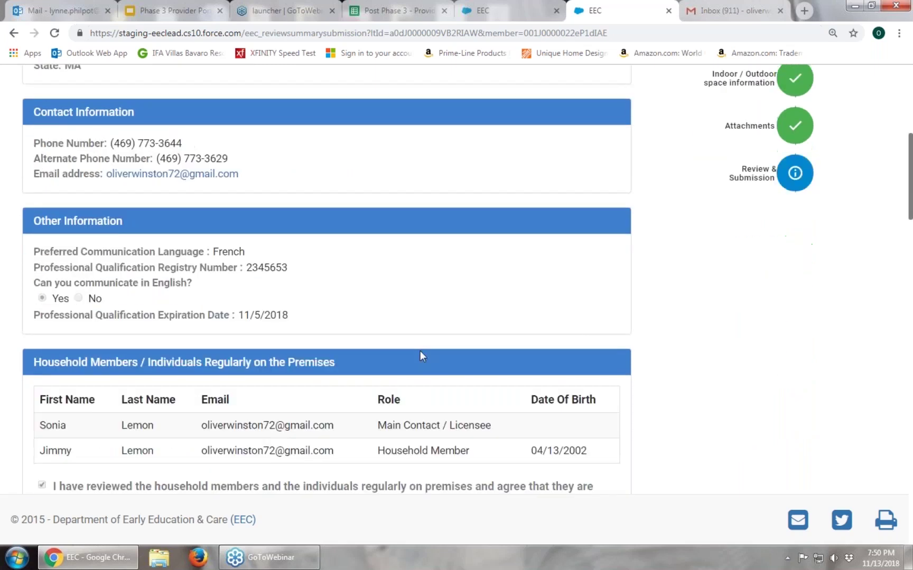
pyautogui.scroll(-13, 355, 365)
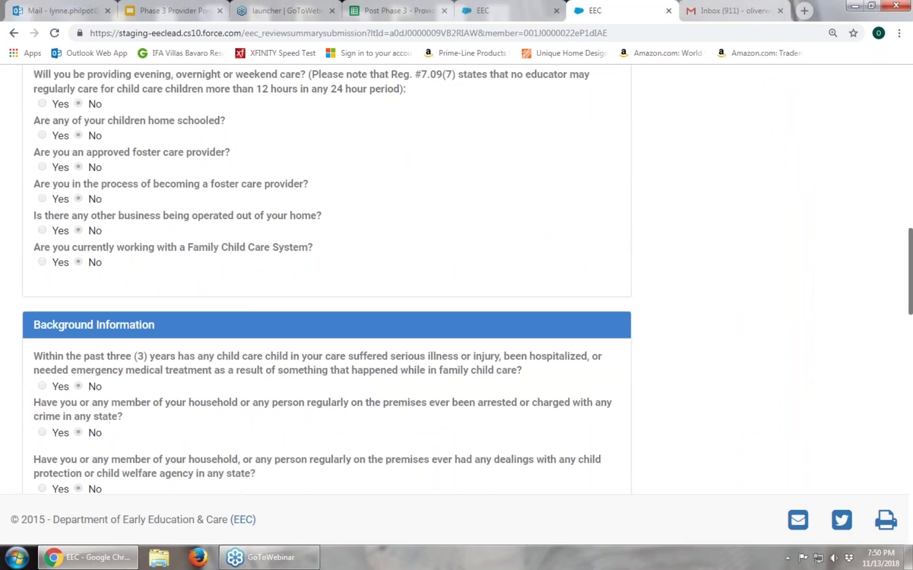
# Tick the Terms and Conditions agreement checkbox at the bottom of the renewal form
pyautogui.scroll(-14, 237, 383)
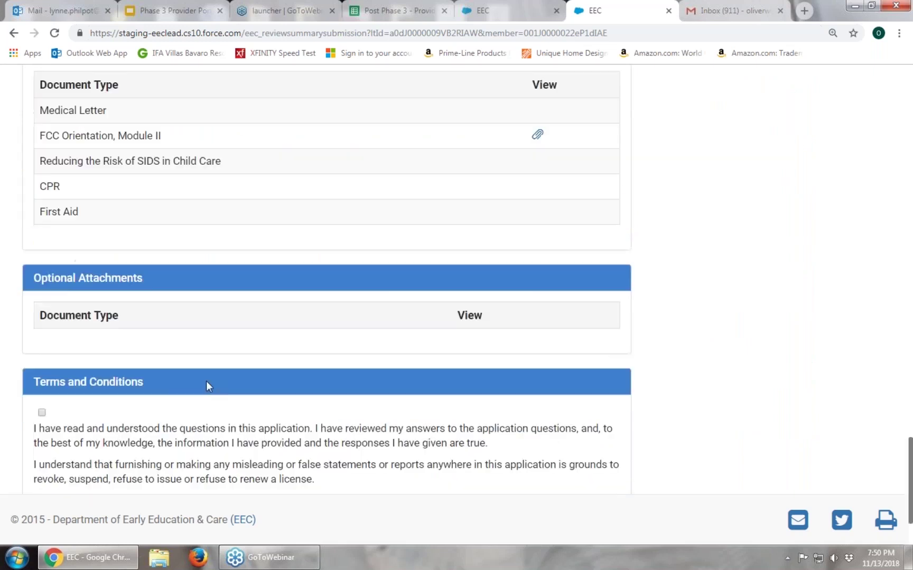
pyautogui.scroll(-1, 203, 382)
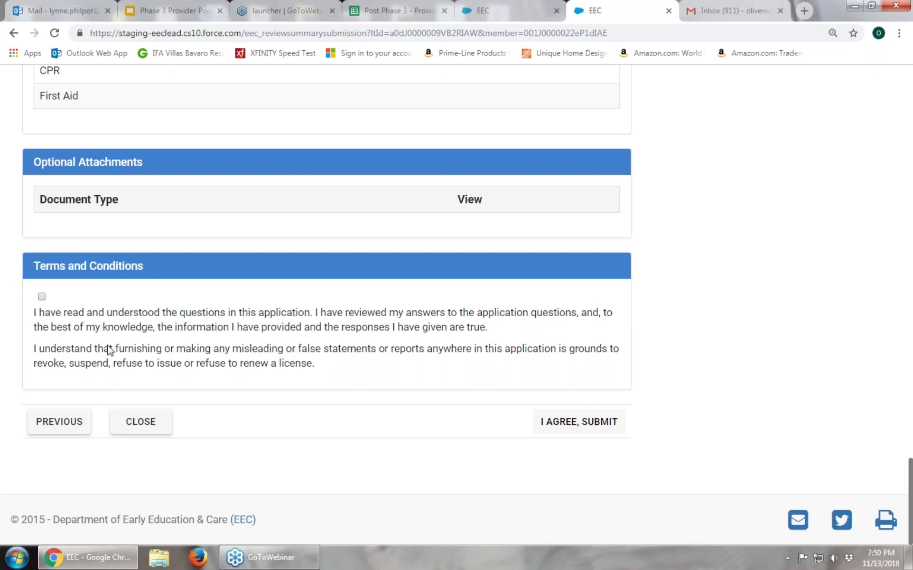
pyautogui.click(42, 298)
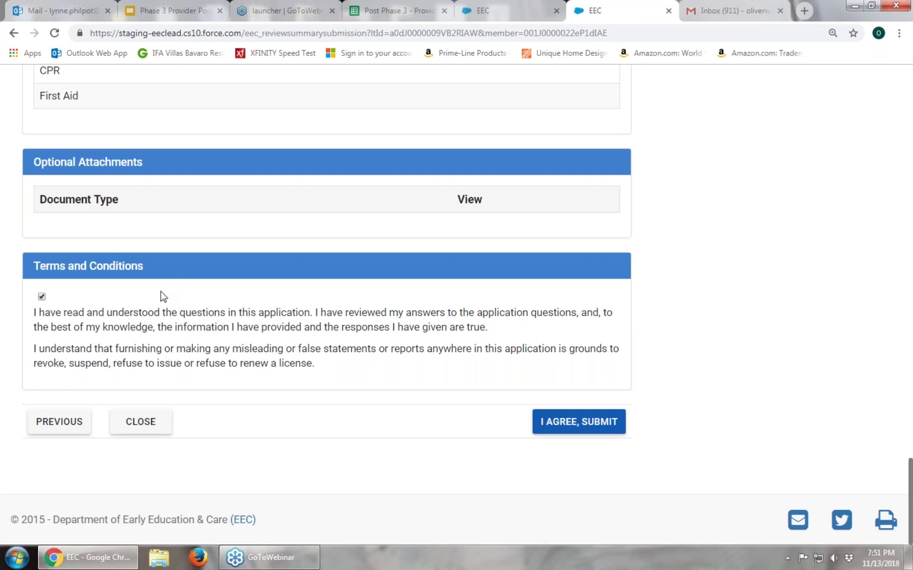
pyautogui.click(42, 296)
# Submit the renewal with I AGREE, SUBMIT and dismiss the Success! message
pyautogui.click(579, 421)
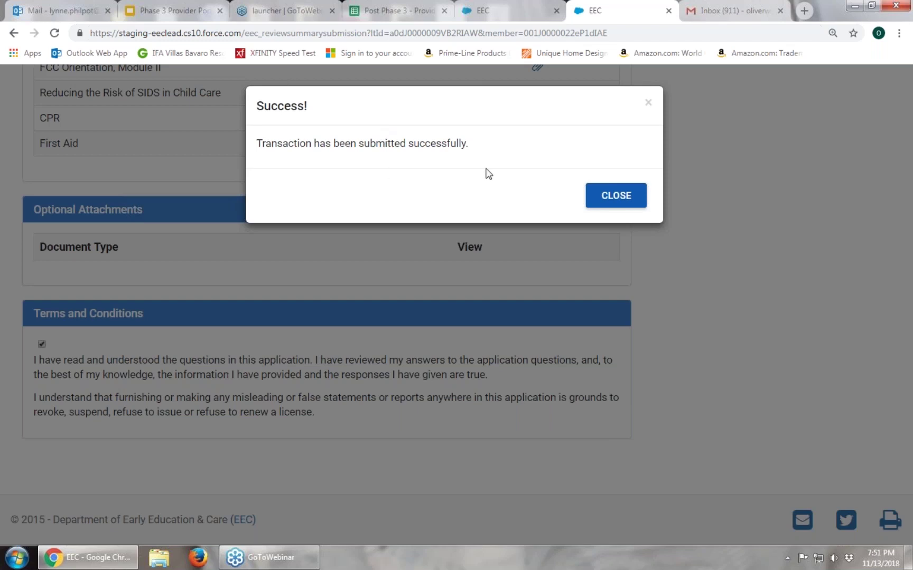
pyautogui.click(640, 204)
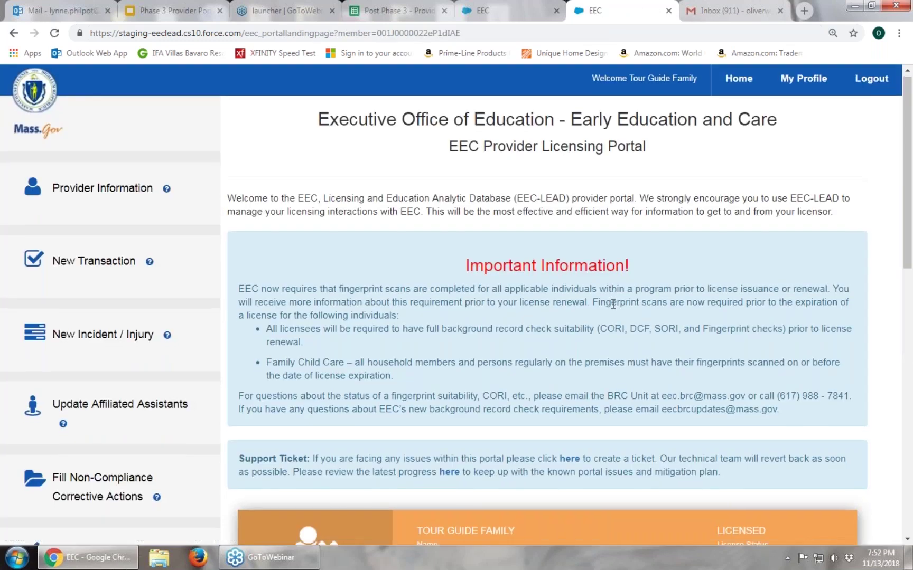
# Scroll down the portal landing page to the licensing transactions showing Renewal in Progress
pyautogui.scroll(-5, 613, 303)
pyautogui.scroll(-1, 614, 309)
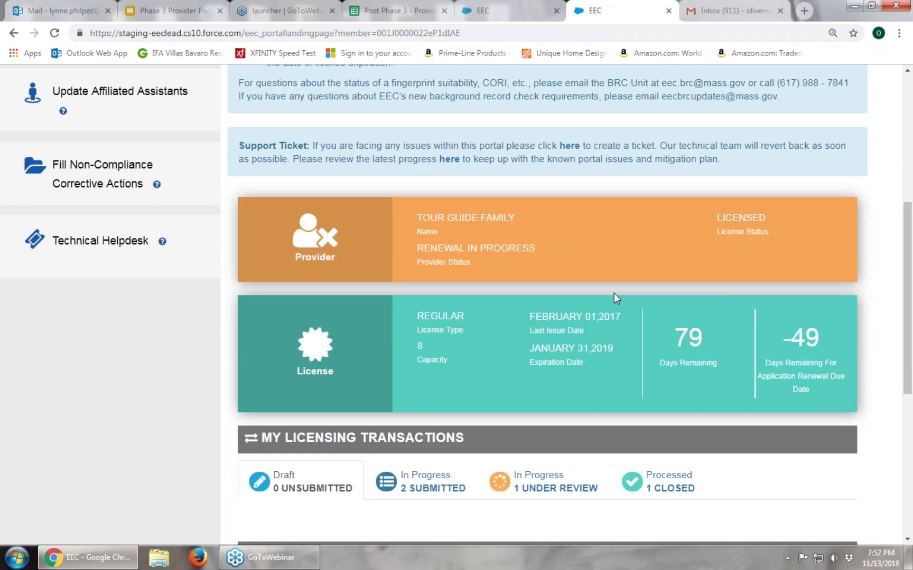
pyautogui.scroll(-1, 614, 299)
pyautogui.scroll(-1, 518, 343)
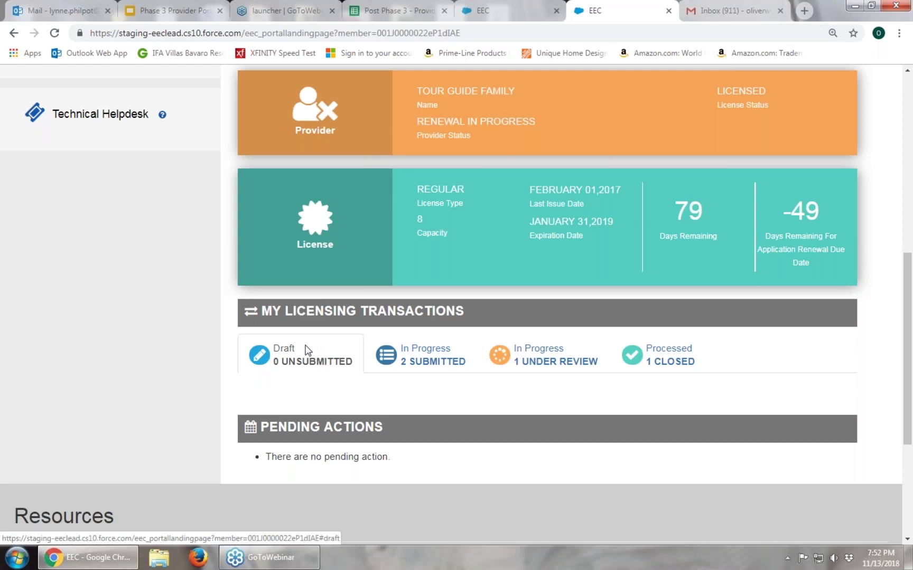
# List the 2 submitted transactions: the 11/13/2018 FCC Renewal and 11/04/2018 FCC Change of Name
pyautogui.click(459, 351)
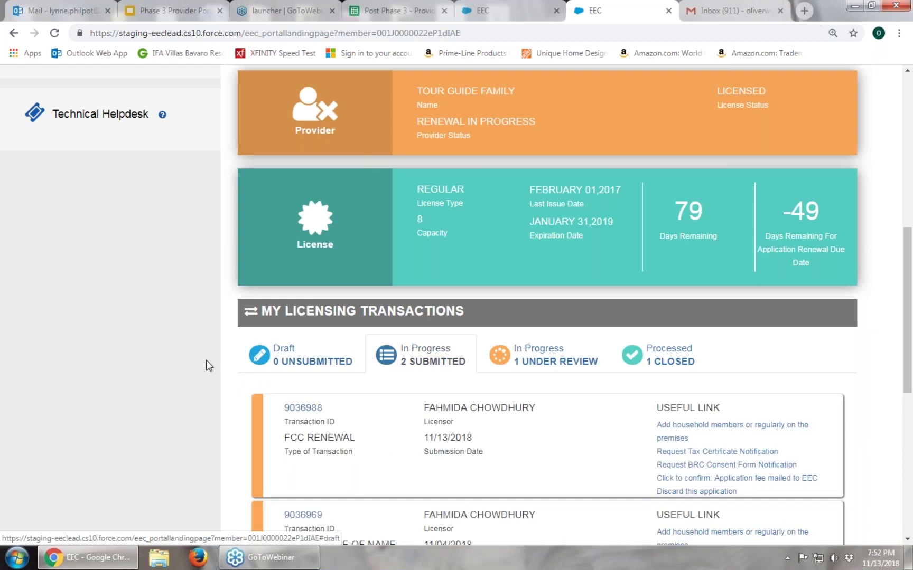
pyautogui.scroll(-1, 204, 363)
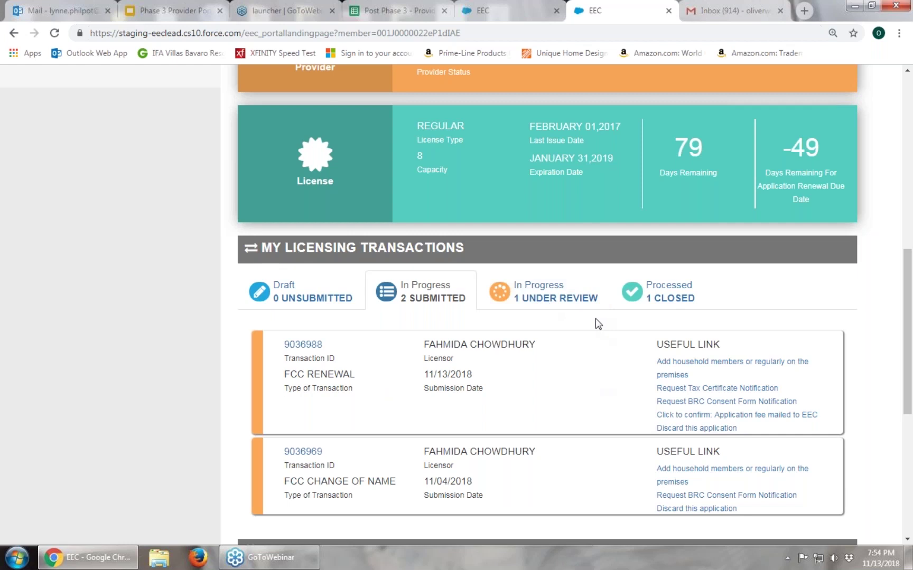
# Switch to the Gmail inbox and bring the newest EEC LEAD Alert messages into view
pyautogui.click(710, 10)
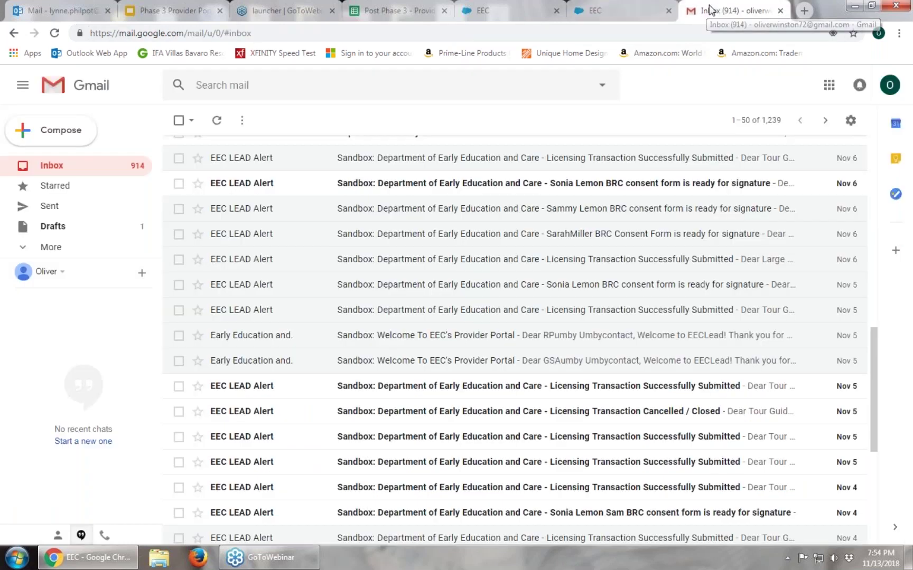
pyautogui.scroll(6, 526, 402)
pyautogui.scroll(6, 527, 402)
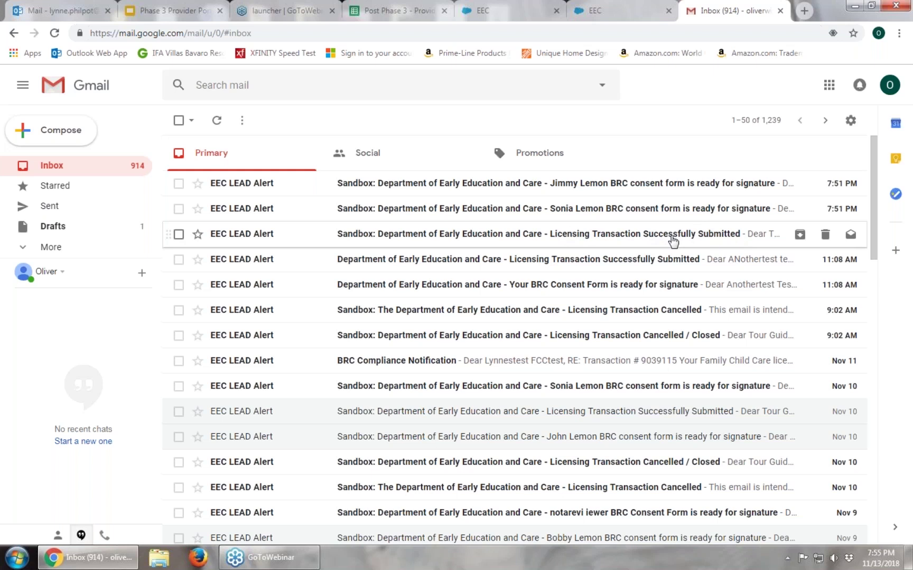
# Read the 'Licensing Transaction Successfully Submitted' email with its Tax Certification Statement and $100.00 fee request
pyautogui.click(673, 239)
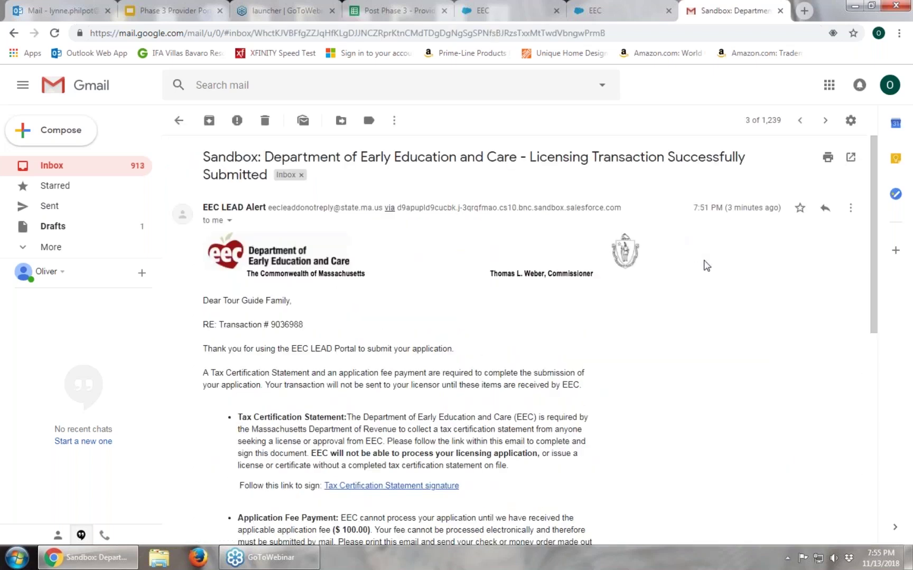
pyautogui.scroll(-3, 706, 265)
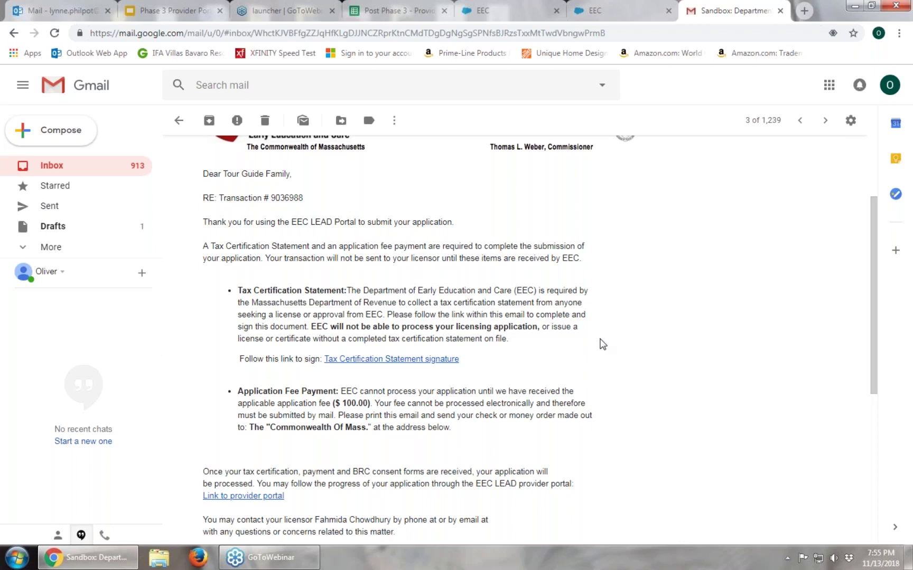
pyautogui.scroll(-3, 601, 343)
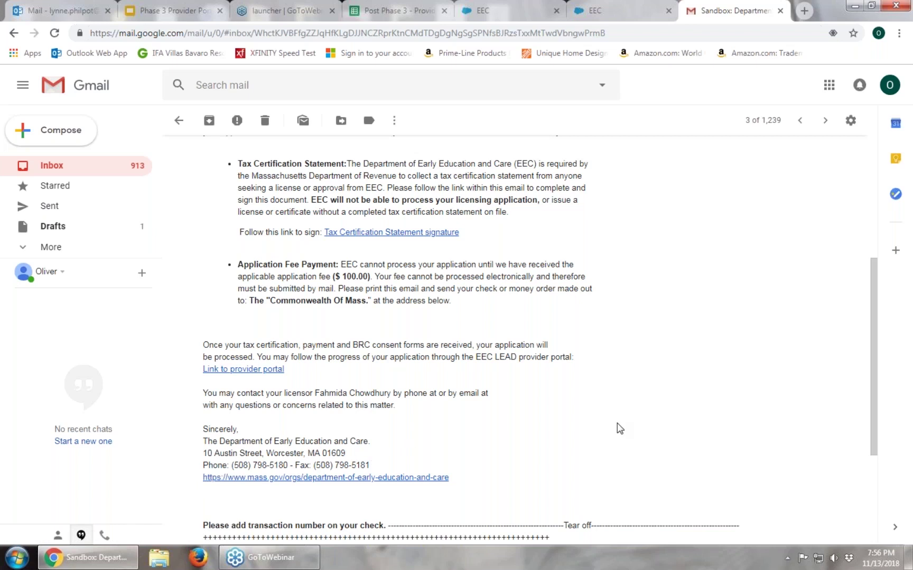
pyautogui.scroll(1, 620, 429)
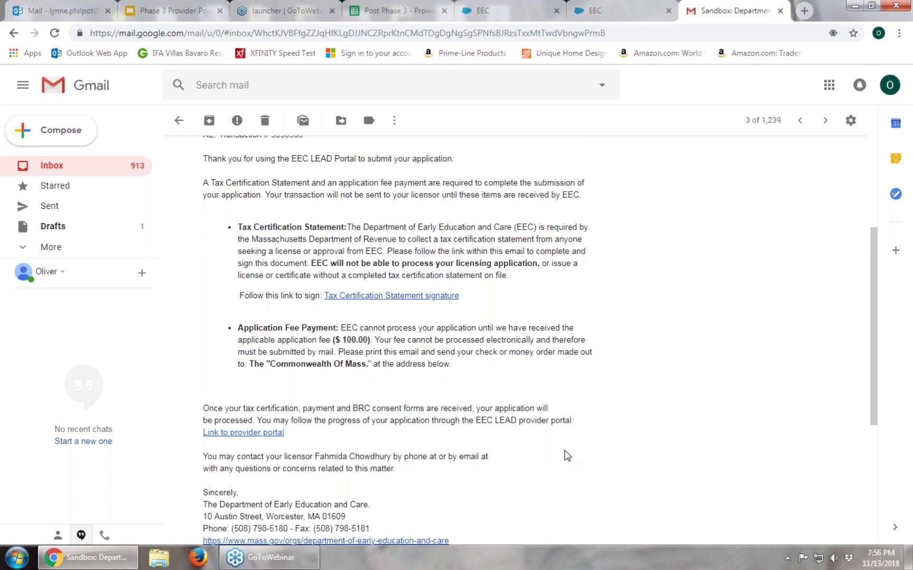
pyautogui.scroll(1, 377, 312)
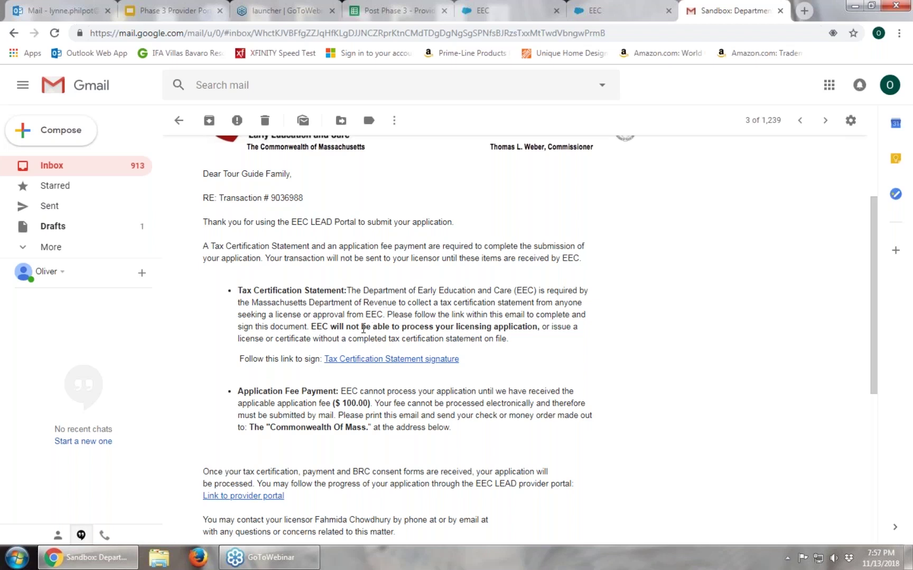
# Open the Tax Certification Statement in DocuSign and enter the Social Security / Federal ID number
pyautogui.click(378, 360)
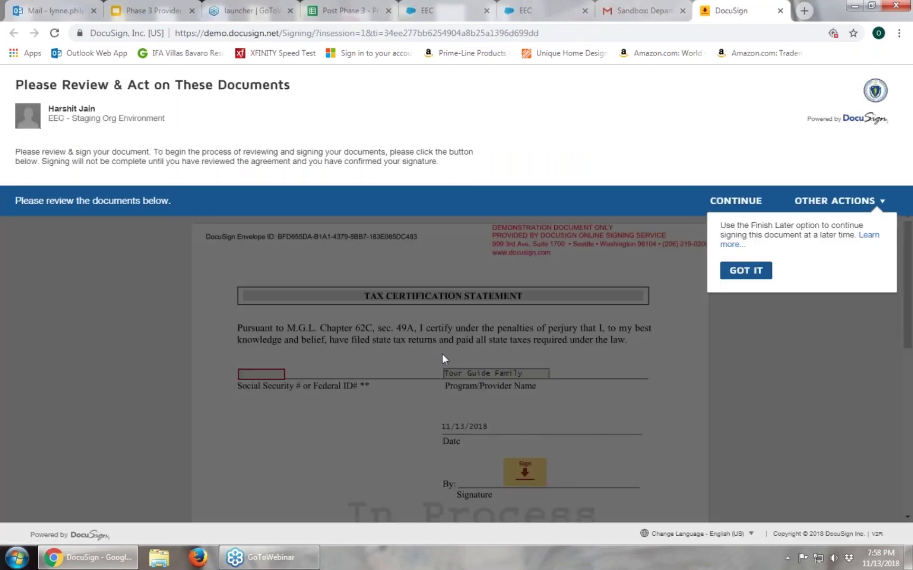
pyautogui.click(759, 272)
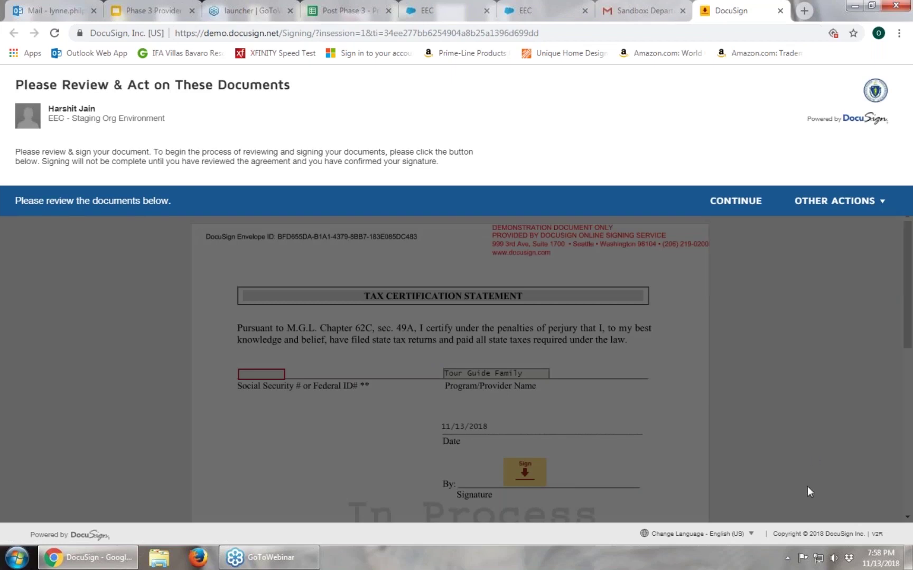
pyautogui.click(743, 204)
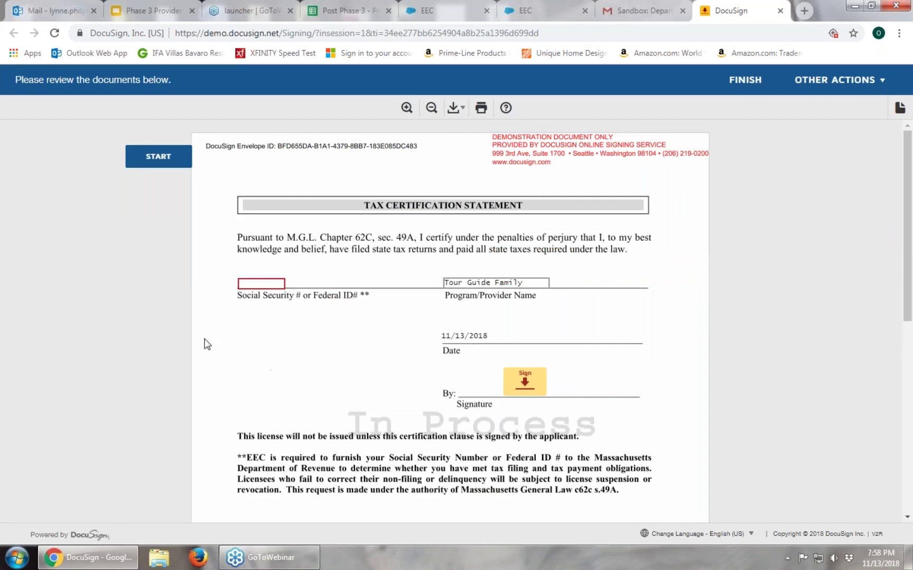
pyautogui.click(164, 167)
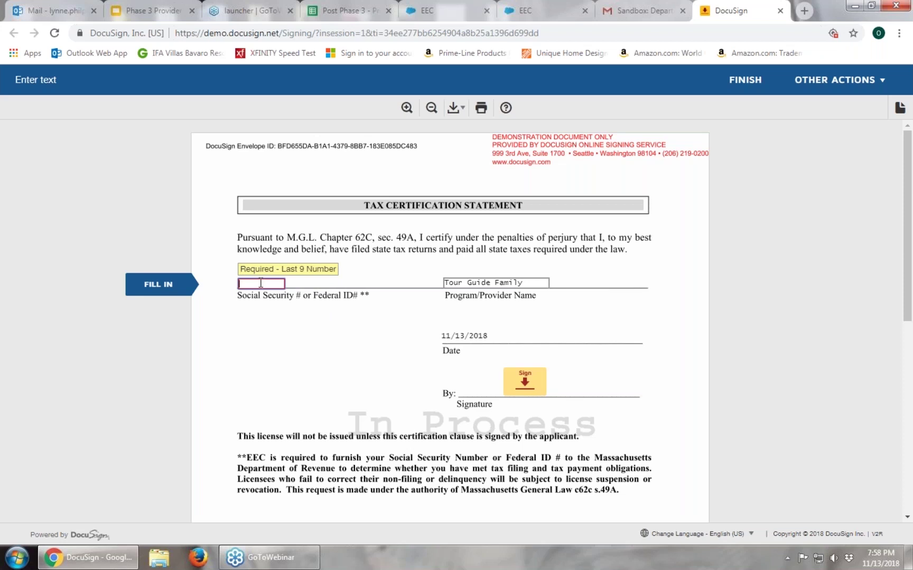
pyautogui.write('123456789')
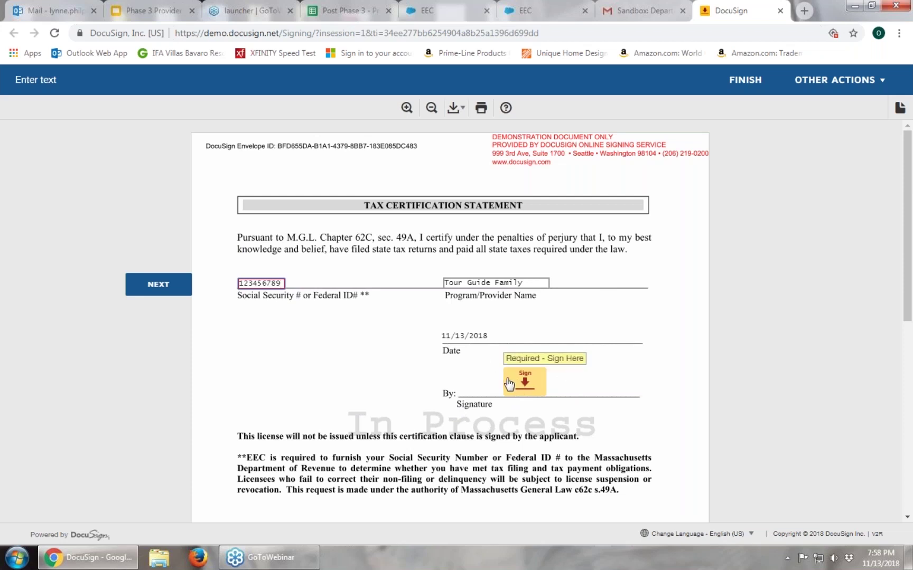
# Apply the signature to the Tax Certification Statement
pyautogui.click(509, 384)
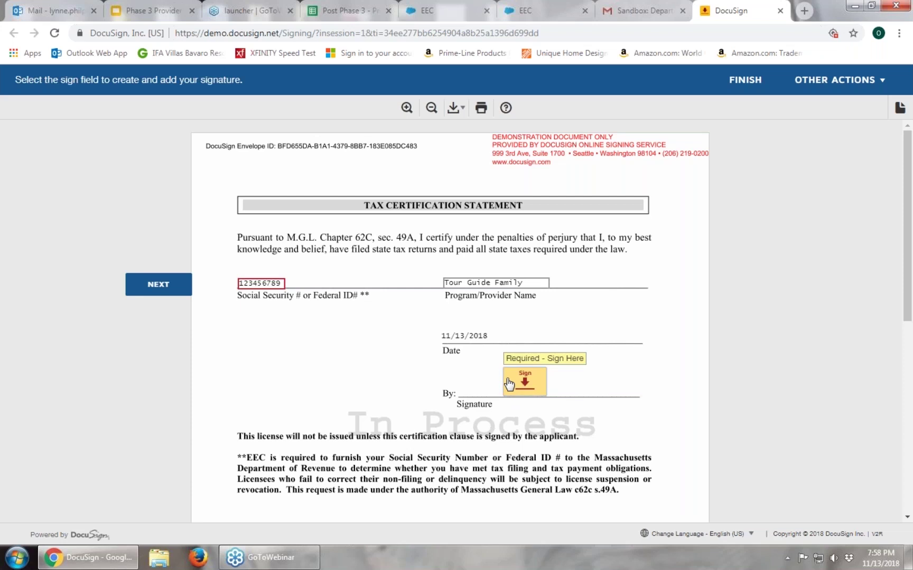
pyautogui.click(508, 385)
pyautogui.rightClick(509, 384)
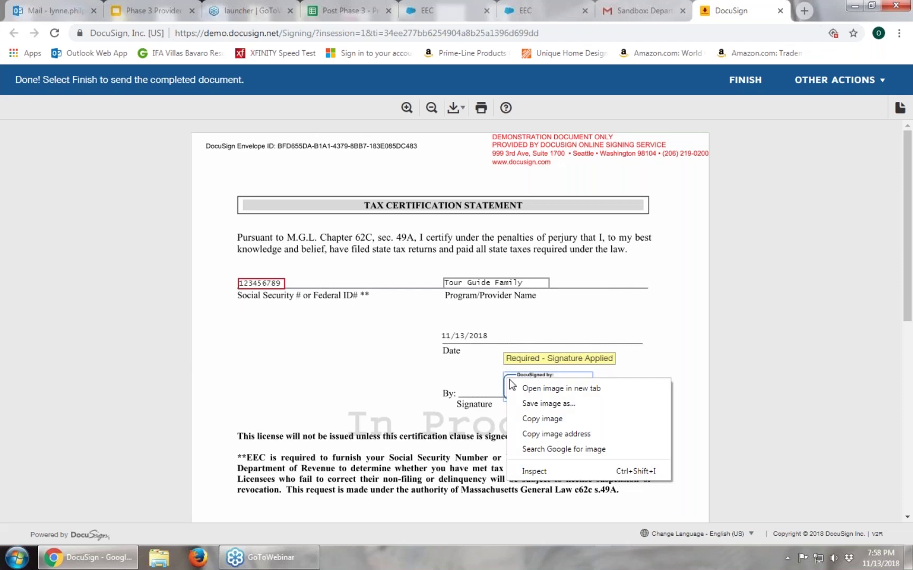
pyautogui.click(739, 385)
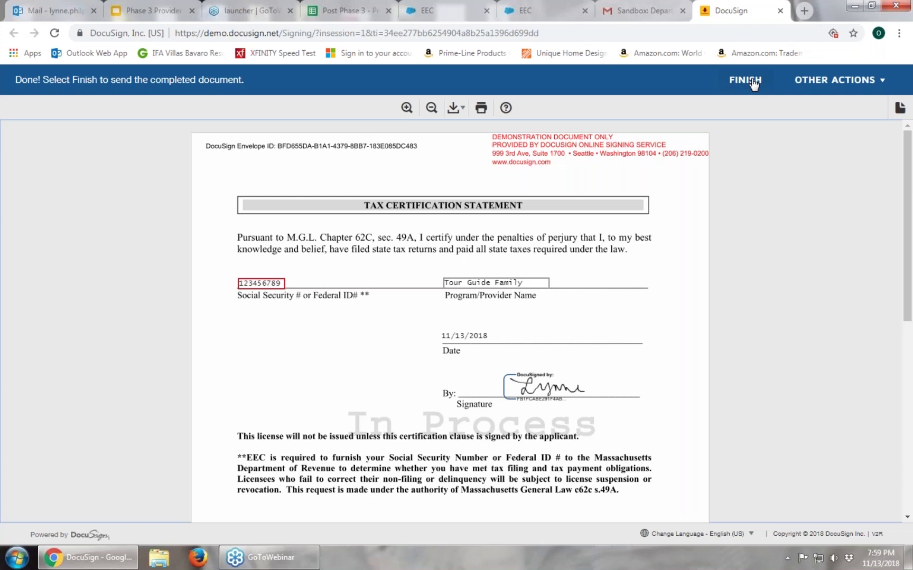
# Finish the signed statement, close the Mass.gov tab and return to the Gmail inbox
pyautogui.click(754, 84)
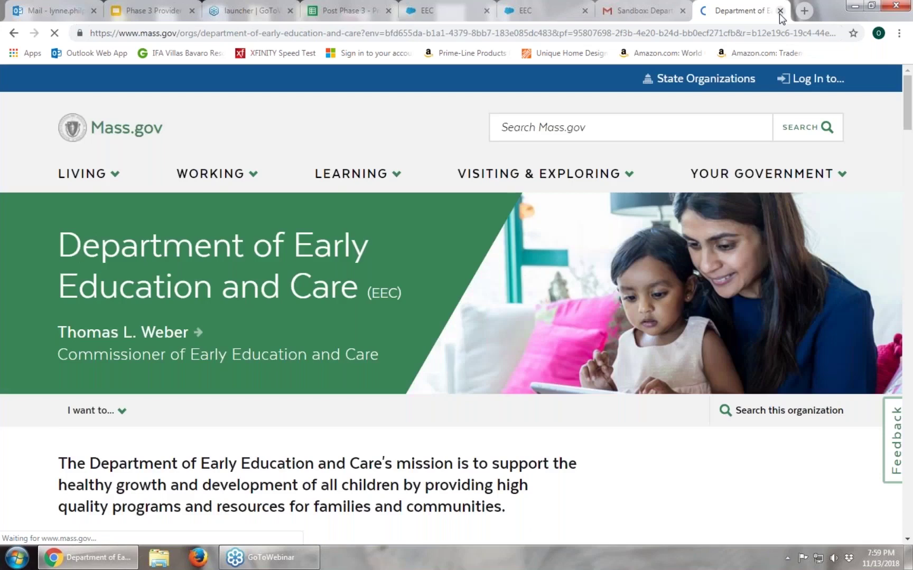
pyautogui.click(780, 11)
pyautogui.click(178, 120)
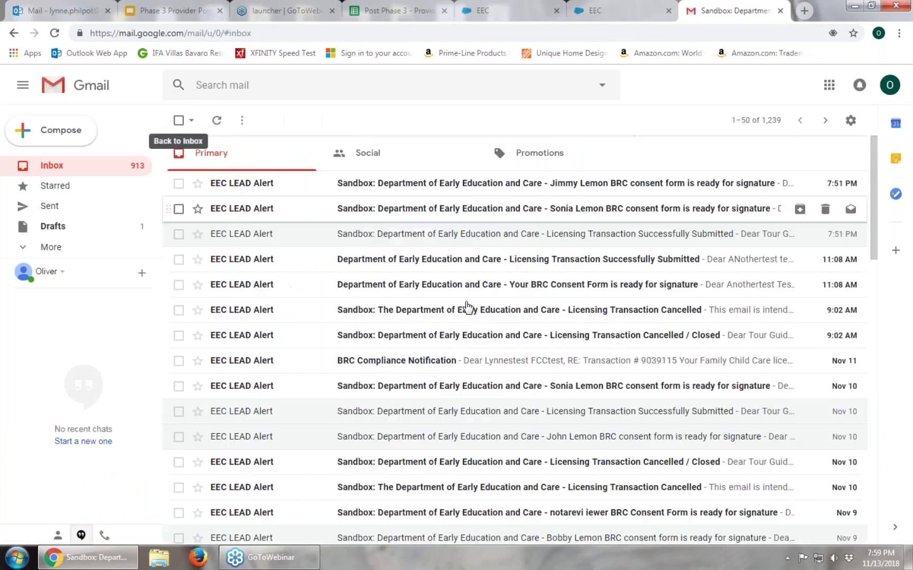
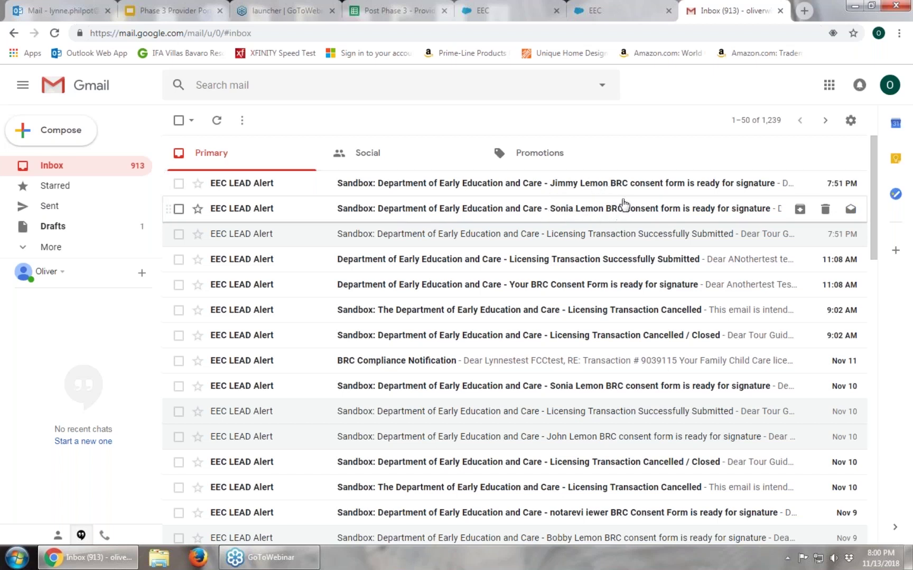
# Open the EEC LEAD Alert email announcing the BRC consent form ready for signature
pyautogui.click(607, 188)
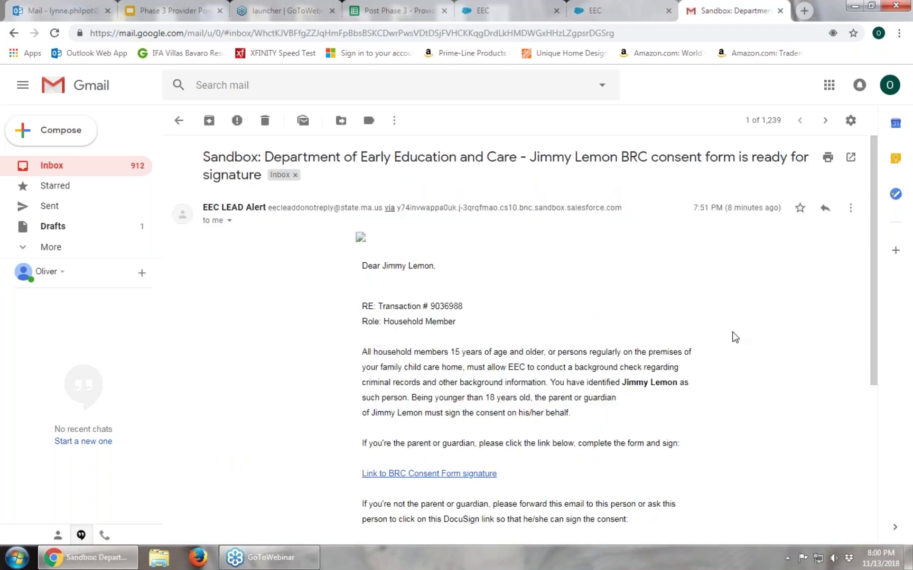
pyautogui.scroll(-3, 735, 337)
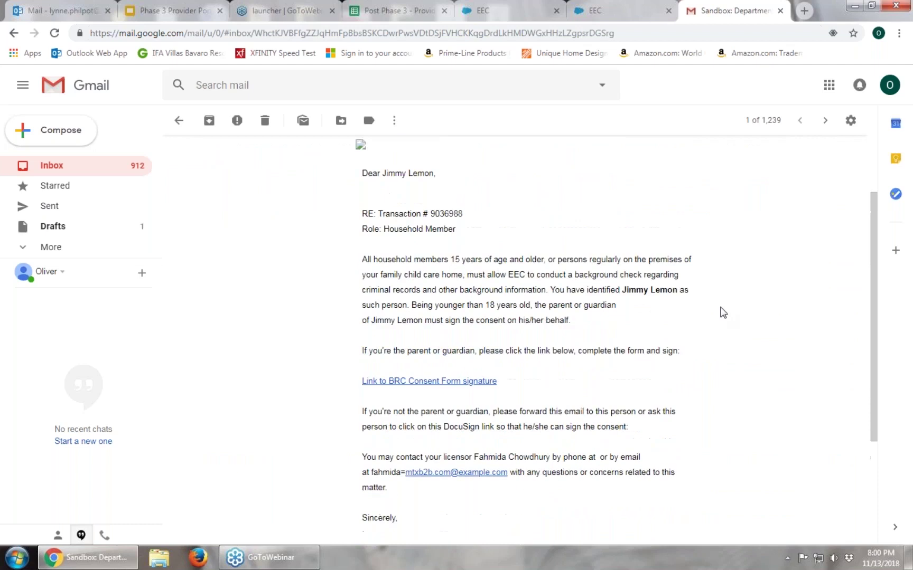
pyautogui.scroll(2, 723, 312)
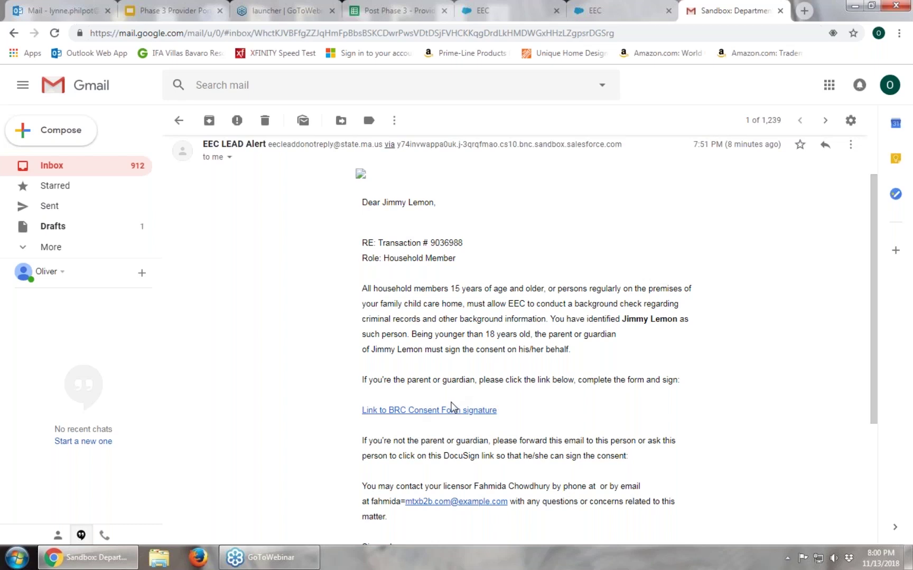
# Follow the consent form link, enter the signer's full name and e-mail on the PowerForm, and begin signing
pyautogui.click(400, 414)
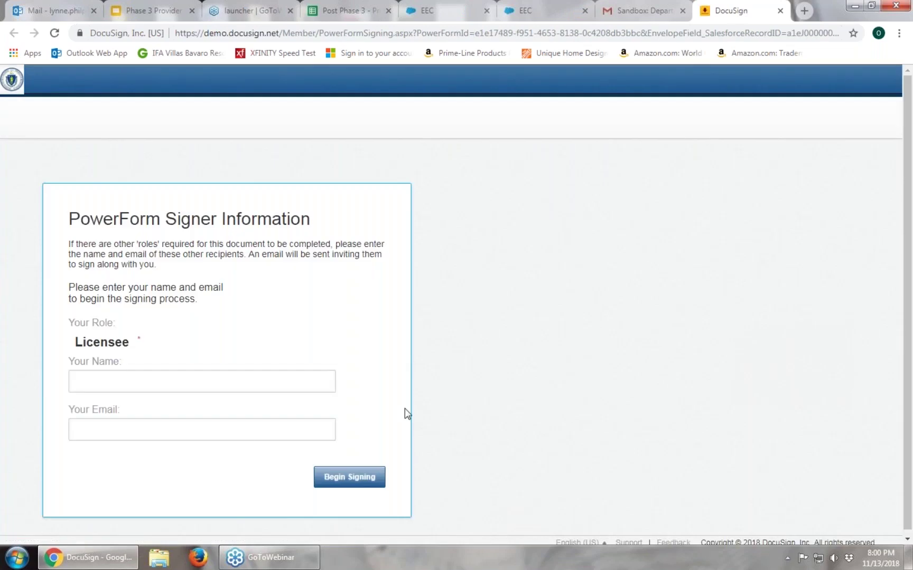
pyautogui.click(221, 383)
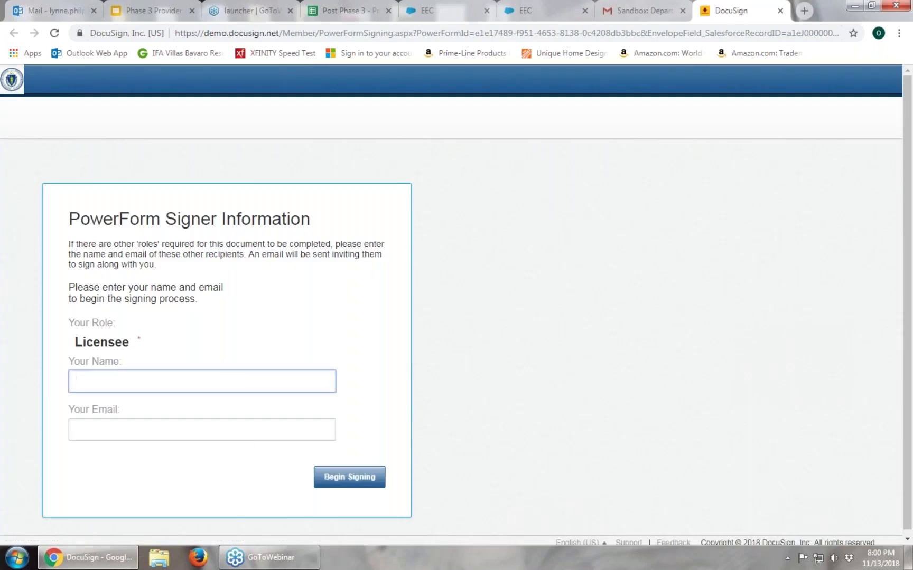
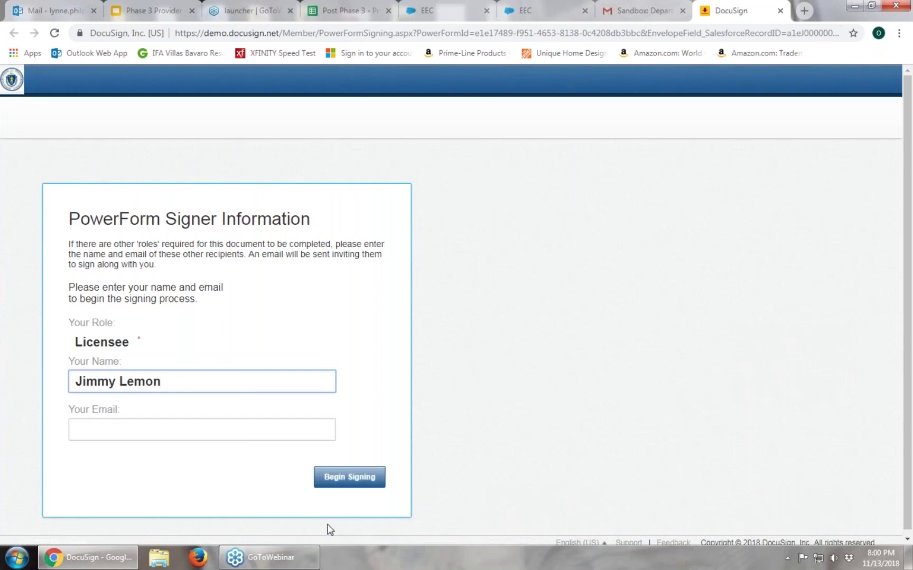
pyautogui.click(151, 511)
pyautogui.click(93, 431)
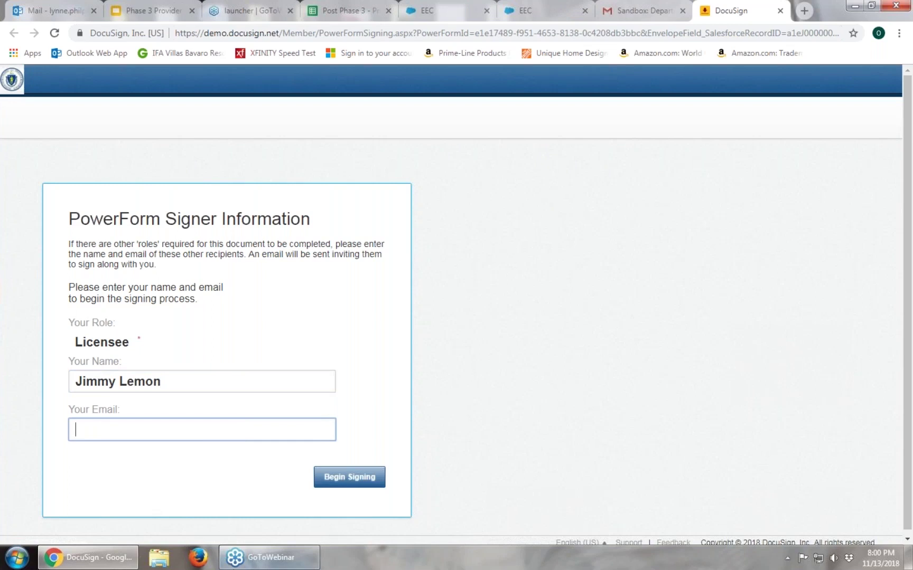
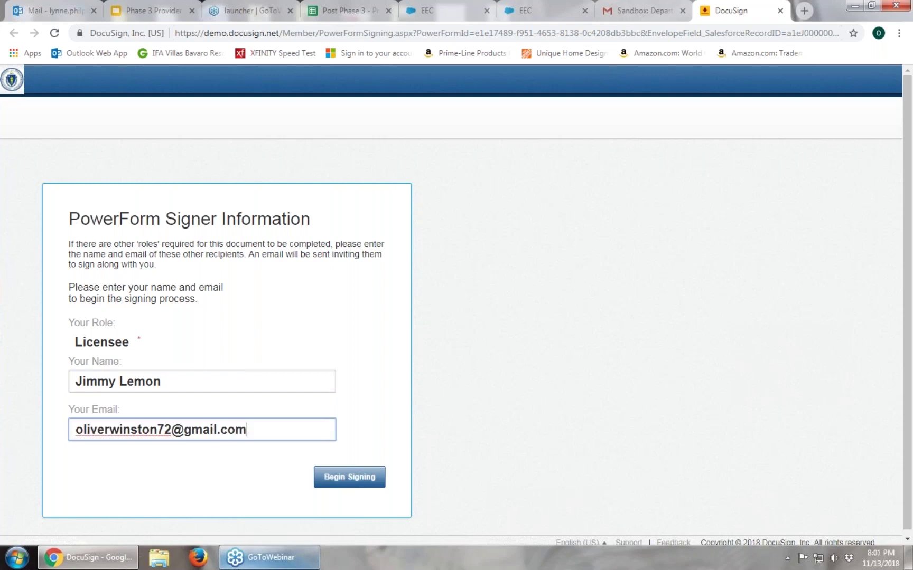
pyautogui.moveTo(271, 552)
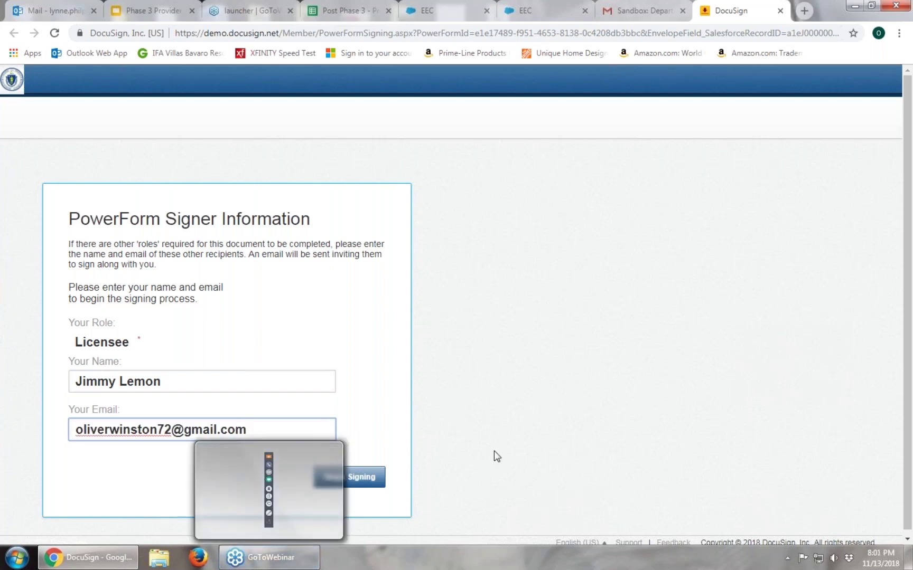
pyautogui.click(349, 477)
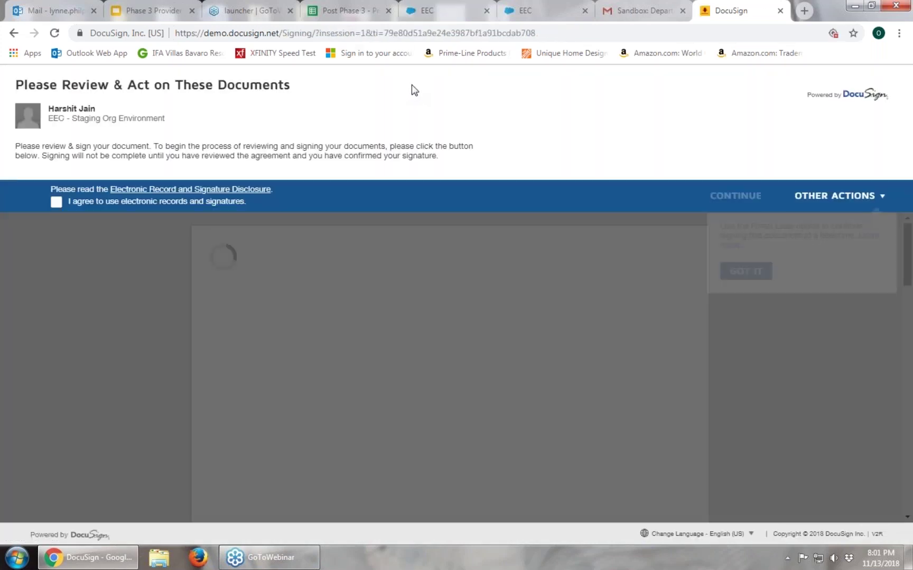
# Agree to use electronic records and signatures, then review the EEC BRC consent form
pyautogui.click(705, 295)
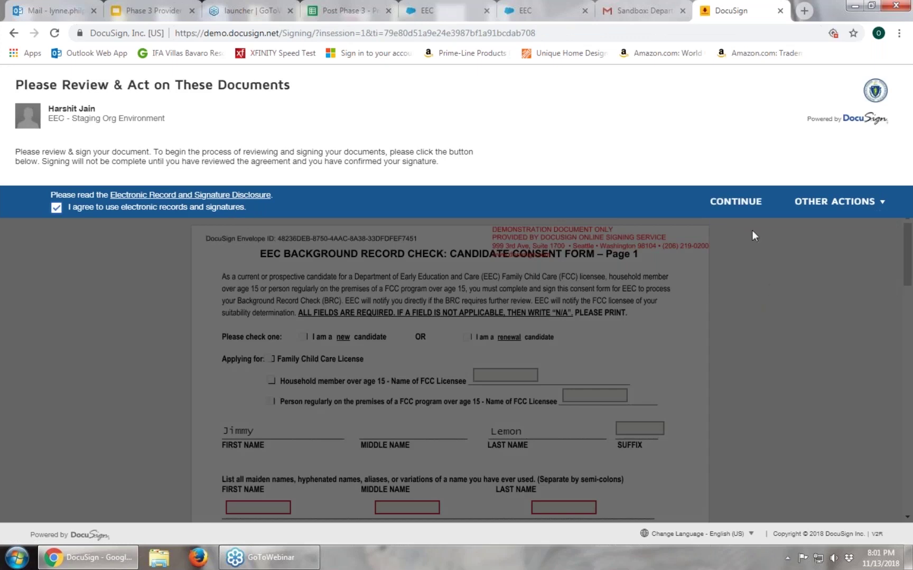
pyautogui.click(736, 203)
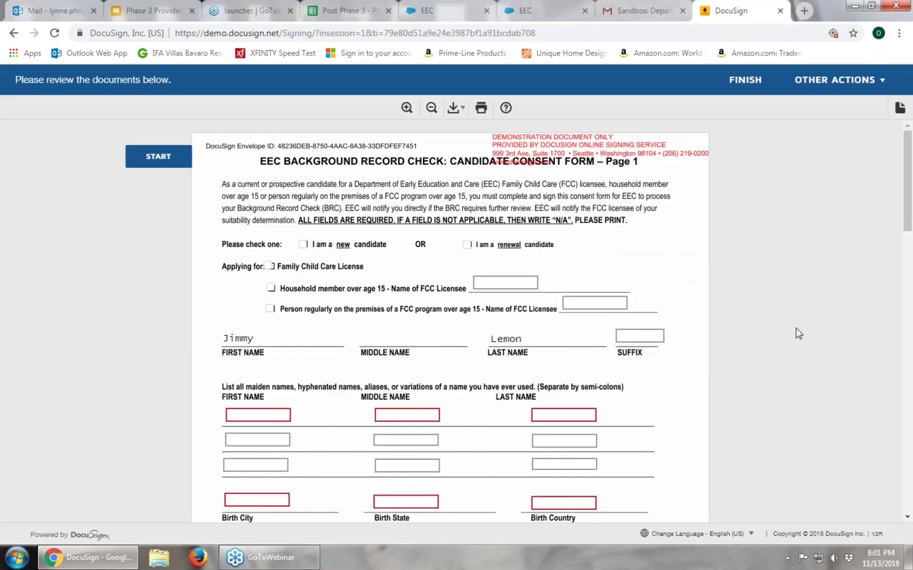
pyautogui.scroll(-2, 489, 251)
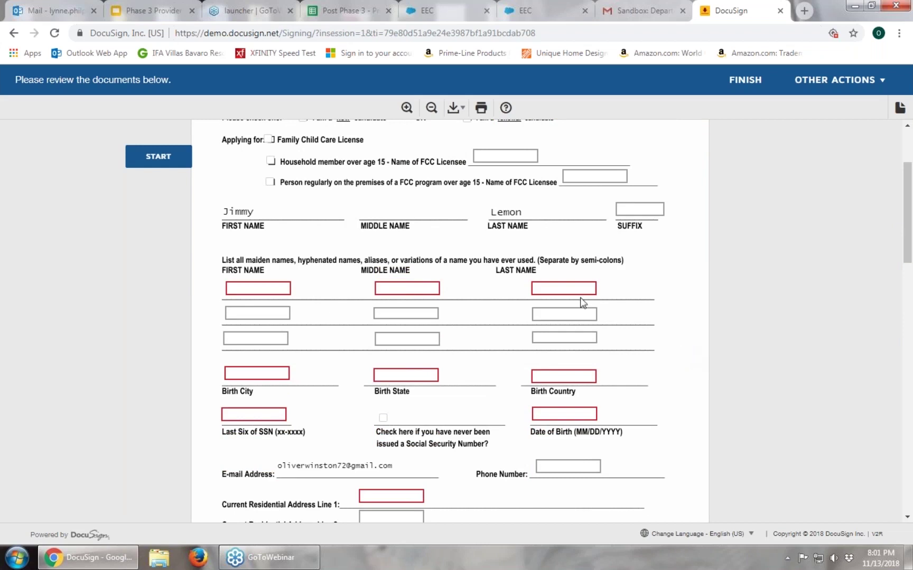
pyautogui.scroll(2, 583, 312)
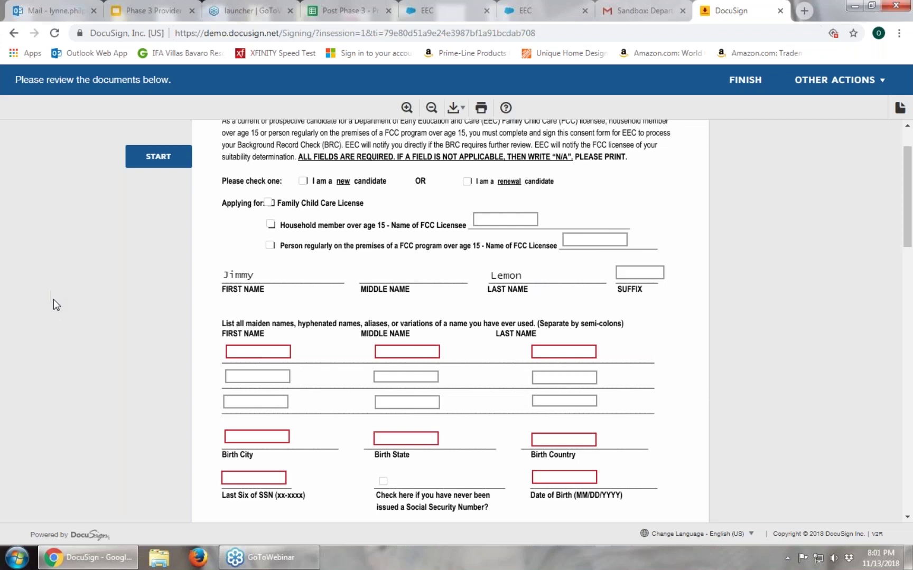
pyautogui.scroll(-1, 53, 299)
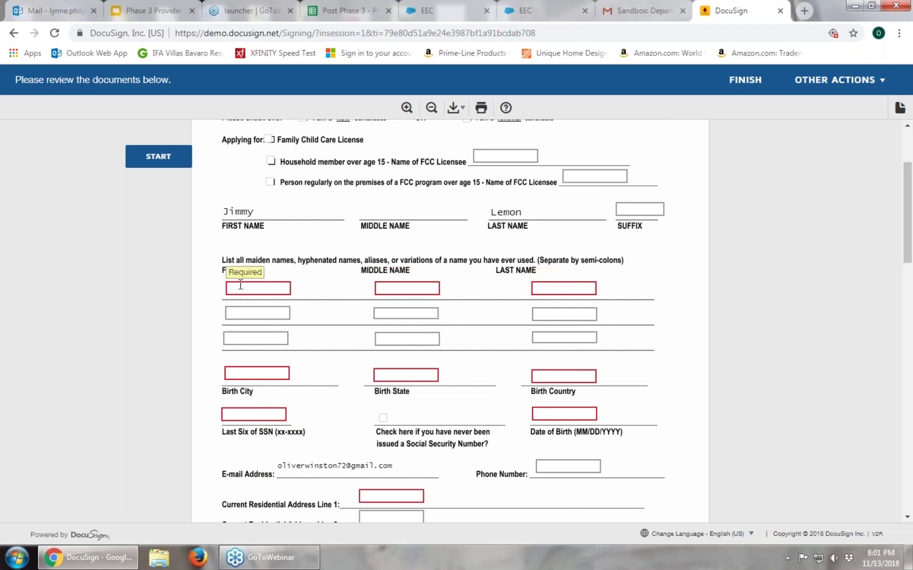
# Enter 'n/a' in the maiden first-name field and move on to the maiden middle name
pyautogui.click(267, 289)
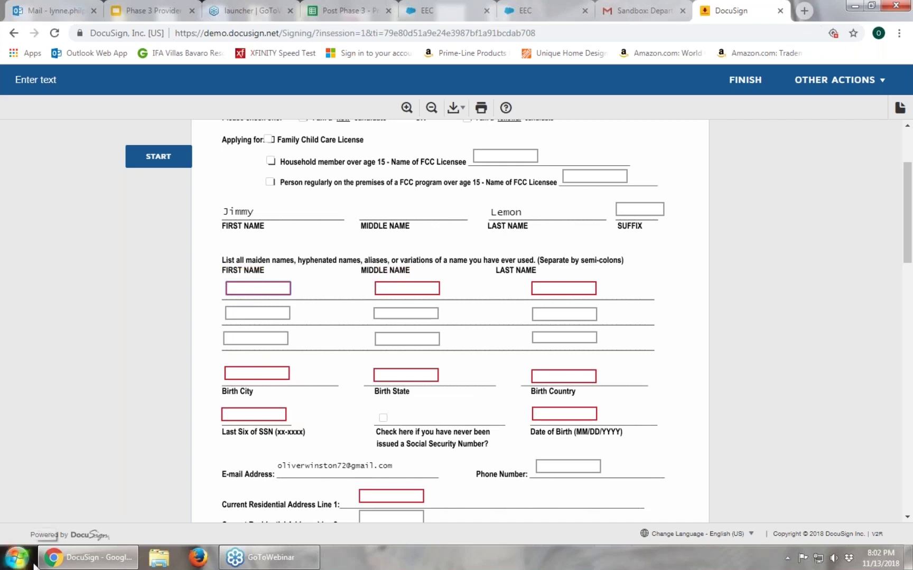
pyautogui.write('n/a')
pyautogui.press('Tab')
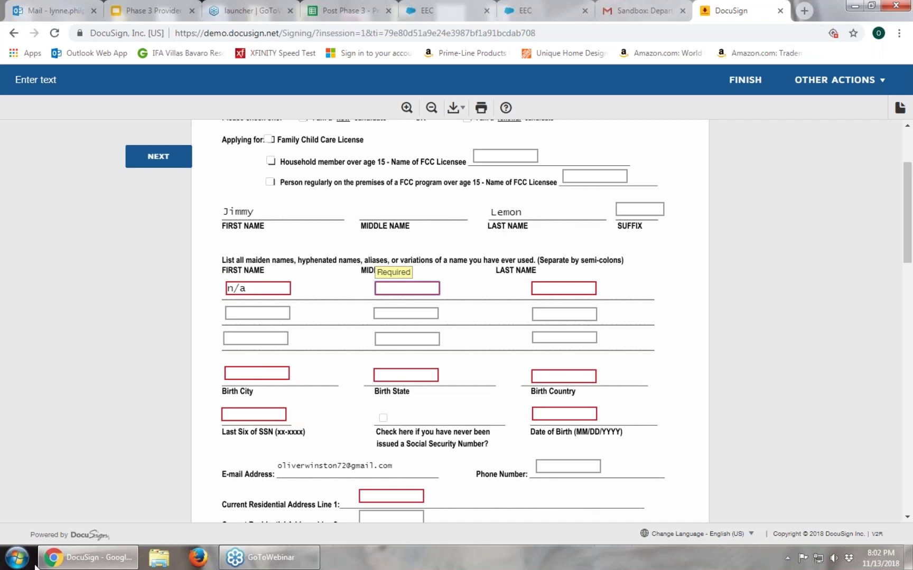
pyautogui.write('n/a')
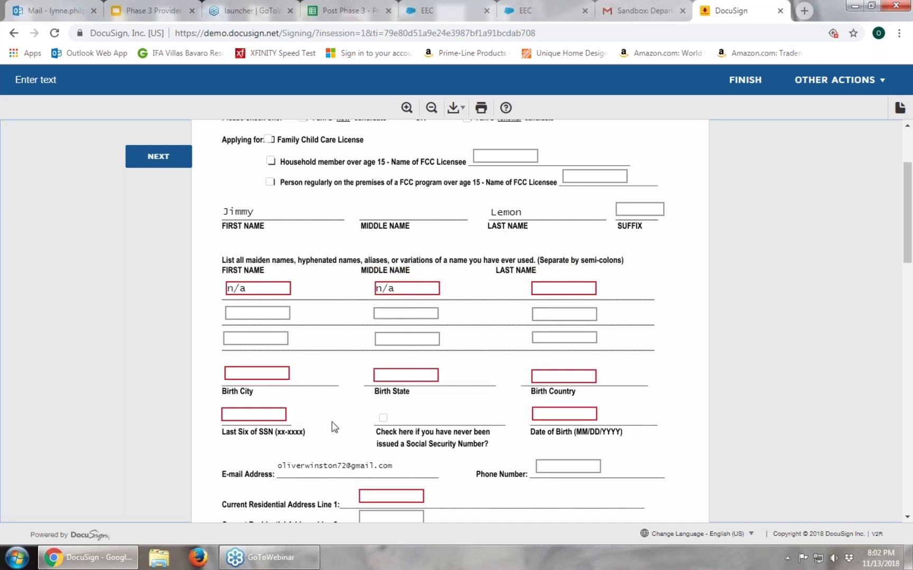
pyautogui.scroll(-1, 326, 432)
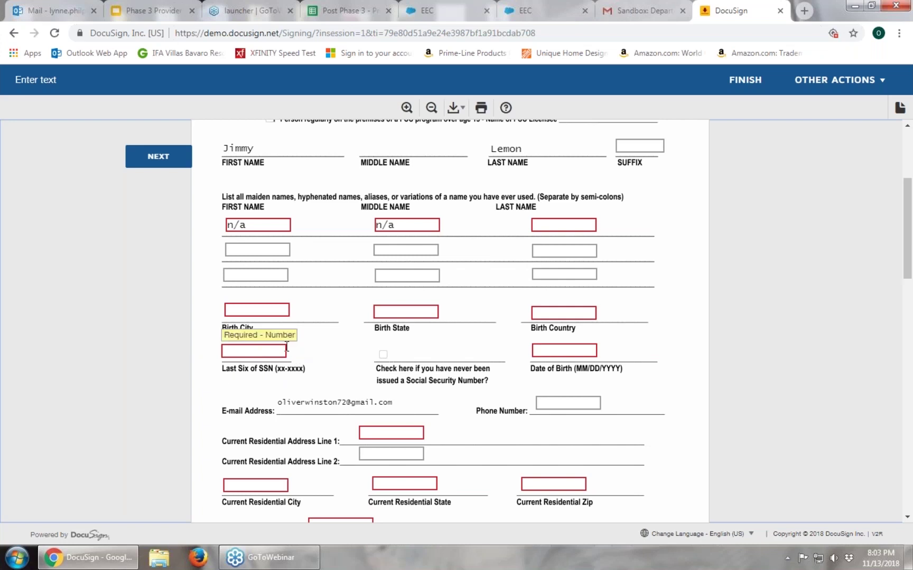
# Check 'never been issued a Social Security Number' on the consent form
pyautogui.click(384, 355)
pyautogui.click(384, 355)
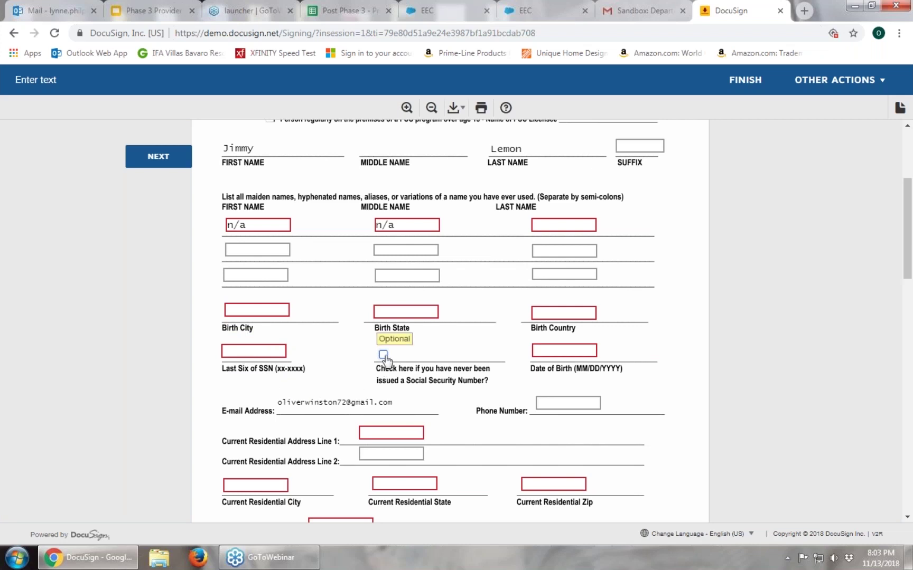
pyautogui.click(383, 355)
pyautogui.click(383, 355)
pyautogui.click(384, 357)
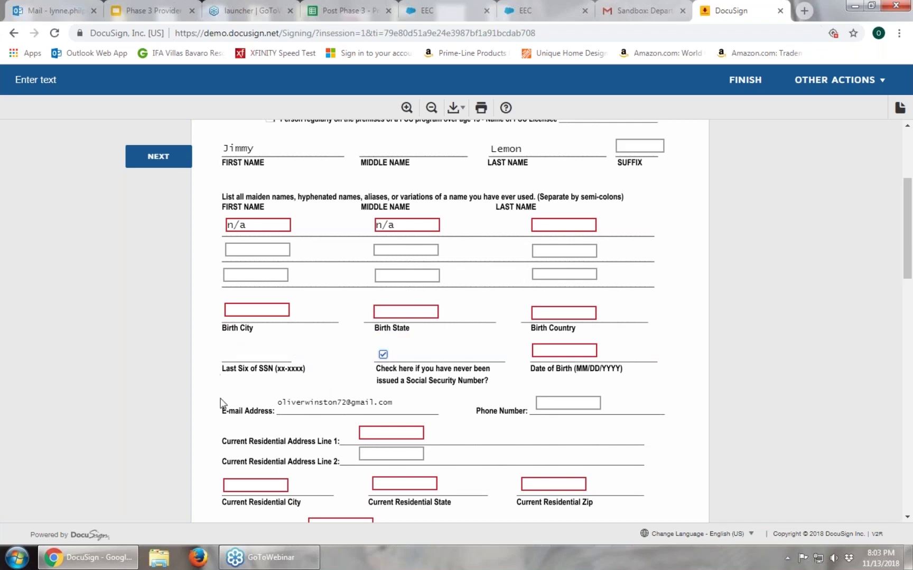
pyautogui.click(383, 355)
pyautogui.click(383, 355)
pyautogui.scroll(-8, 66, 395)
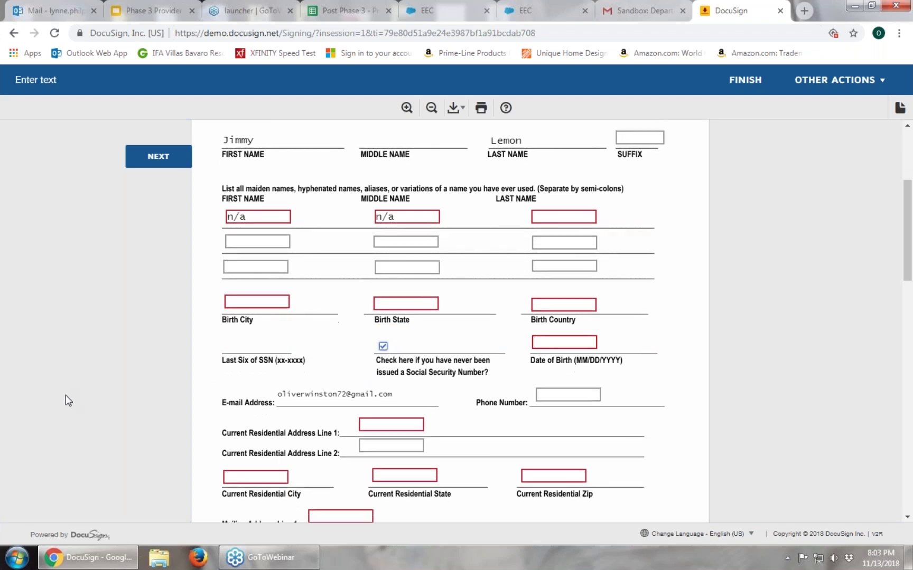
# Scroll to the Candidate's Signature line on page 2 and click its Sign tag
pyautogui.scroll(-1, 74, 378)
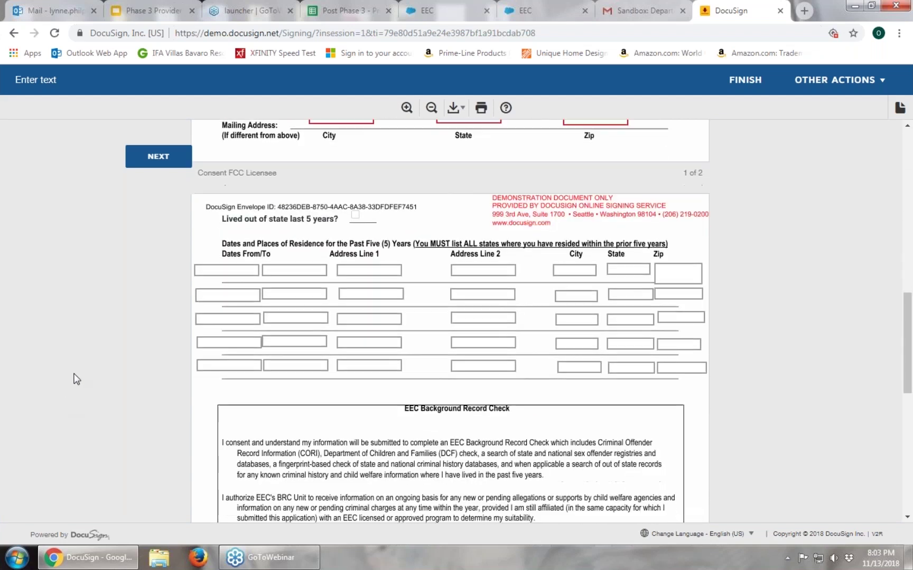
pyautogui.scroll(-5, 77, 379)
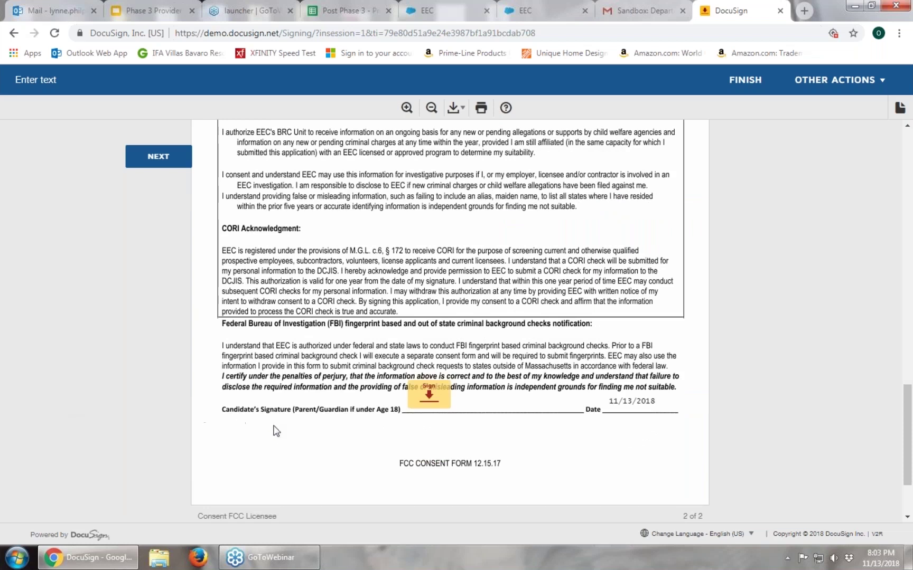
pyautogui.click(422, 398)
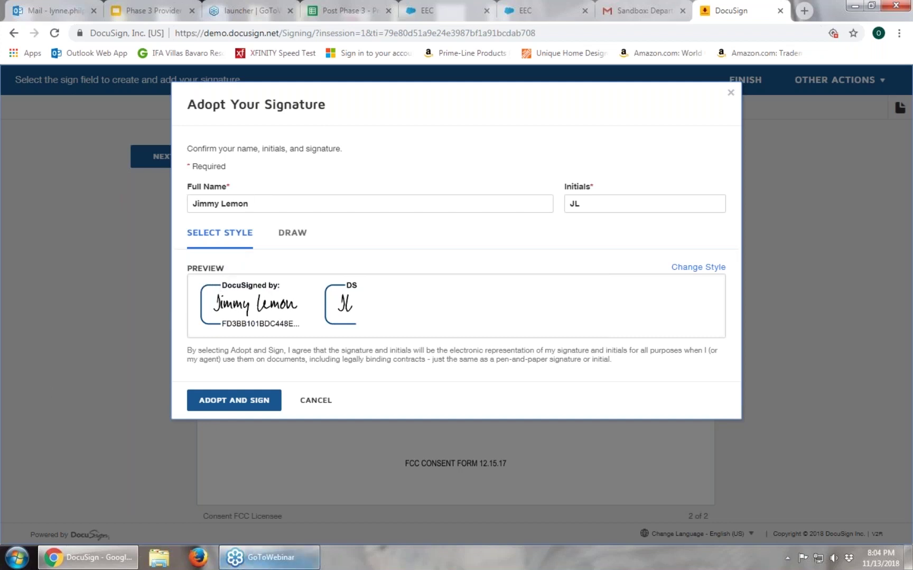
# Replace the Full Name with the parent's name and adopt the signature on the form
pyautogui.moveTo(269, 557)
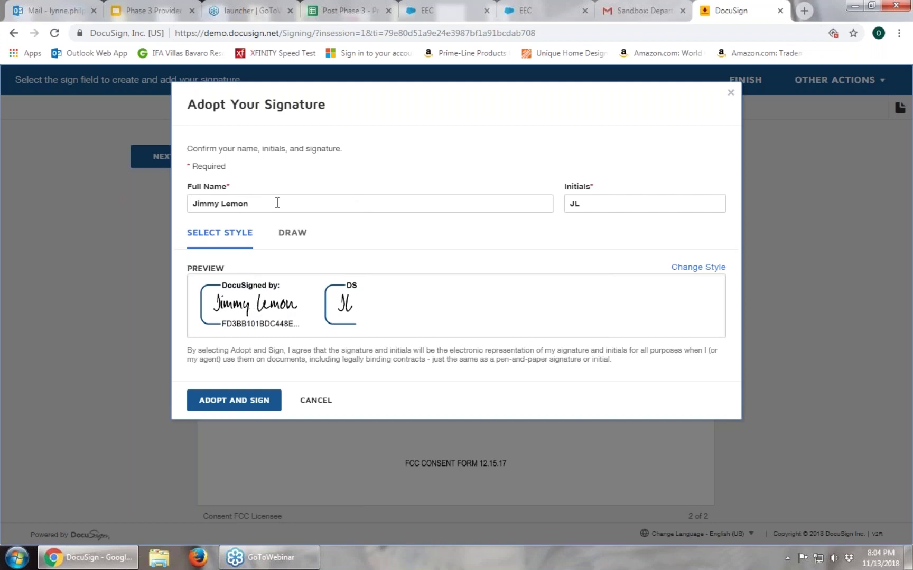
pyautogui.moveTo(277, 202); pyautogui.dragTo(191, 203)
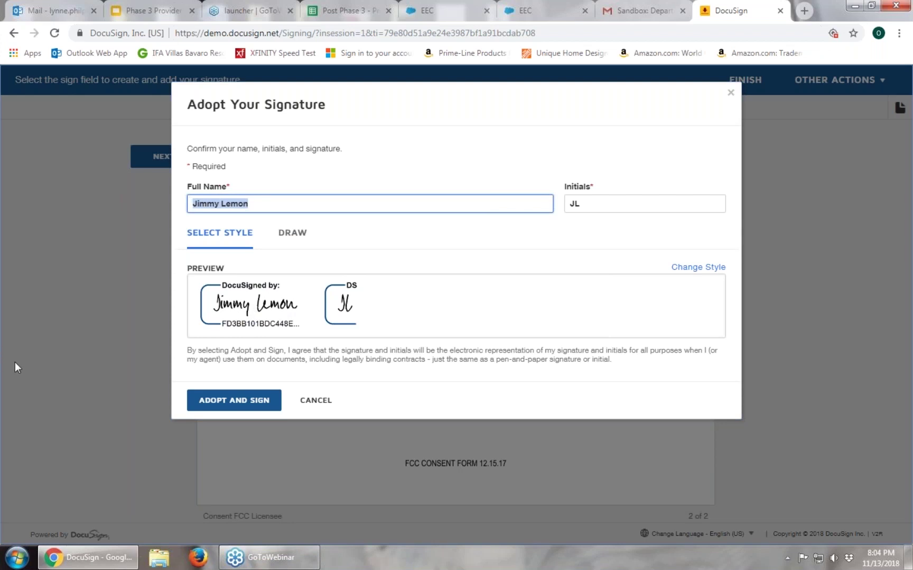
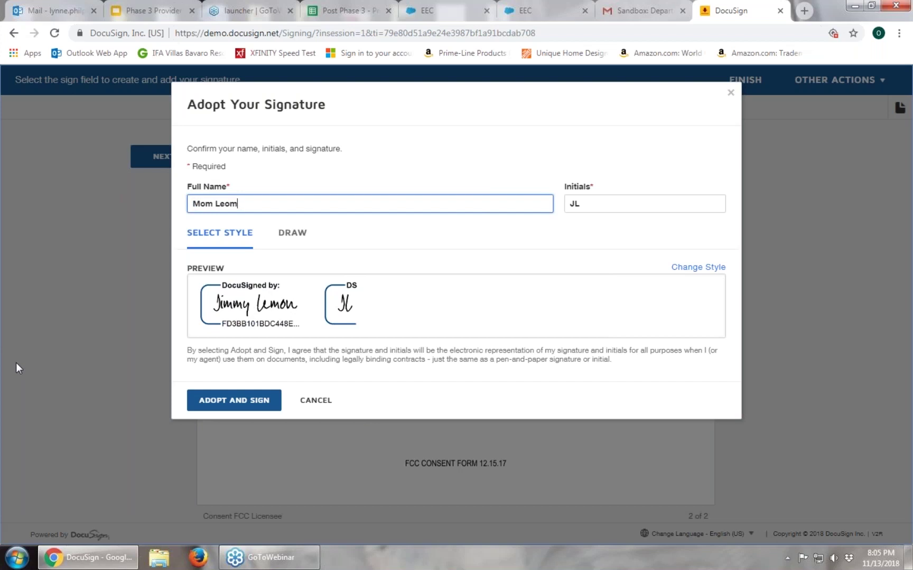
pyautogui.press('BackSpace')
pyautogui.press('BackSpace')
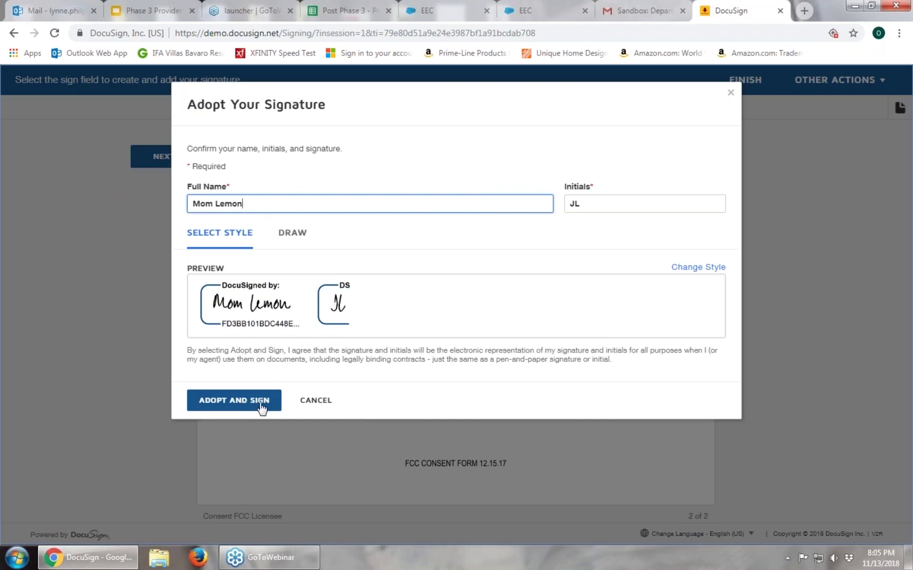
pyautogui.click(260, 406)
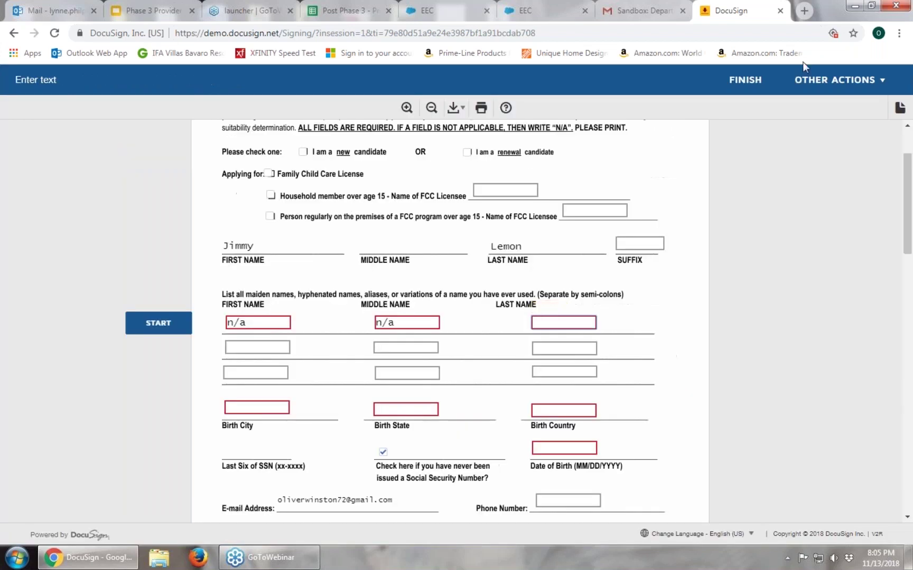
# Close DocuSign and view My Licensing Transactions listing FCC Renewal and FCC Change of Name as submitted
pyautogui.click(780, 11)
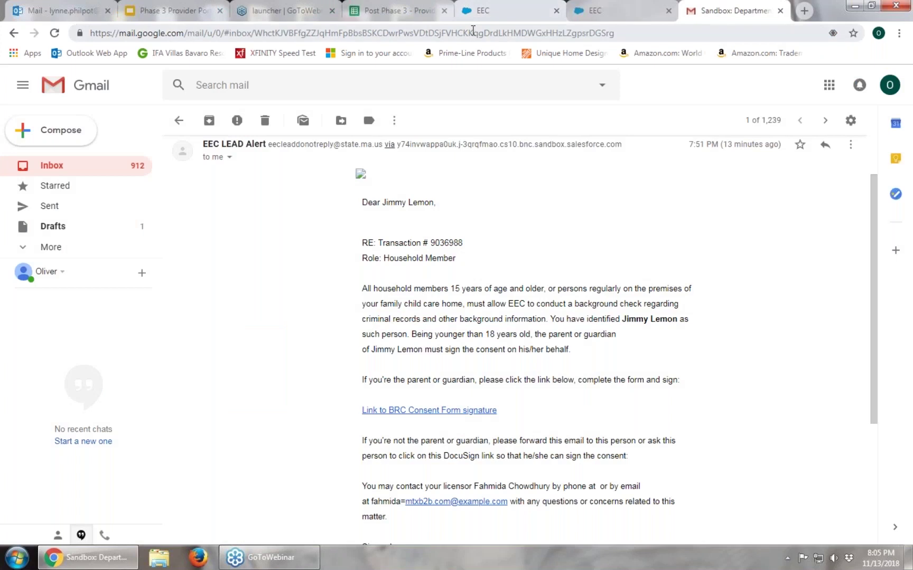
pyautogui.click(494, 4)
pyautogui.scroll(-3, 404, 267)
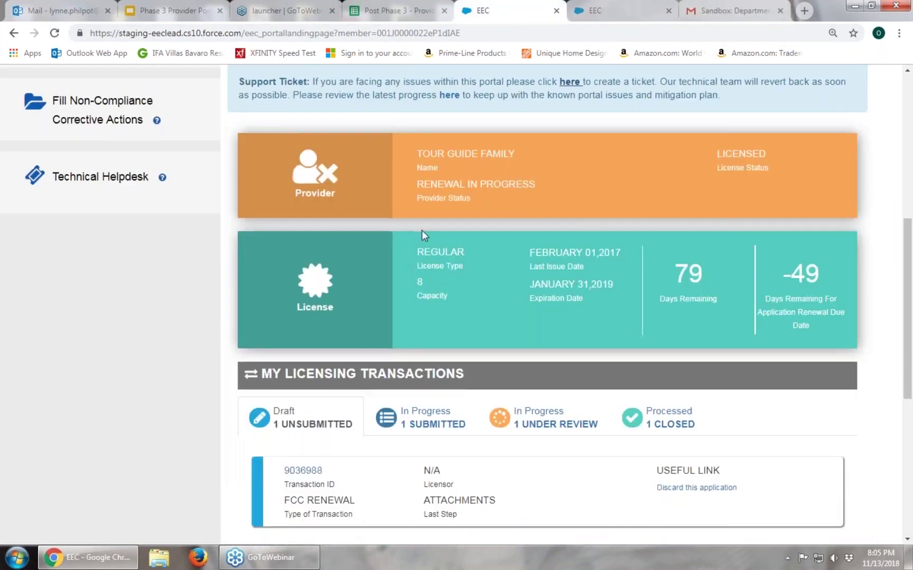
pyautogui.scroll(-1, 532, 69)
pyautogui.click(608, 10)
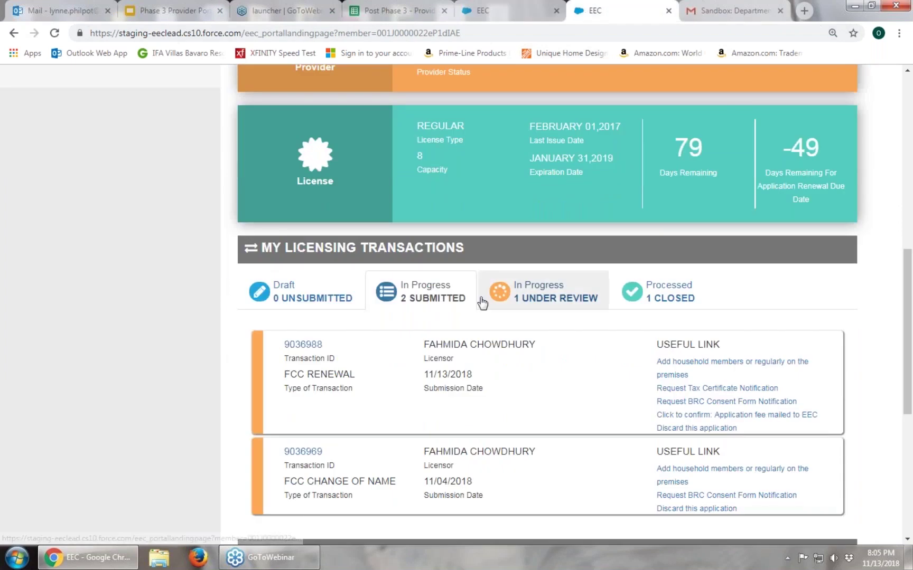
pyautogui.scroll(-2, 373, 209)
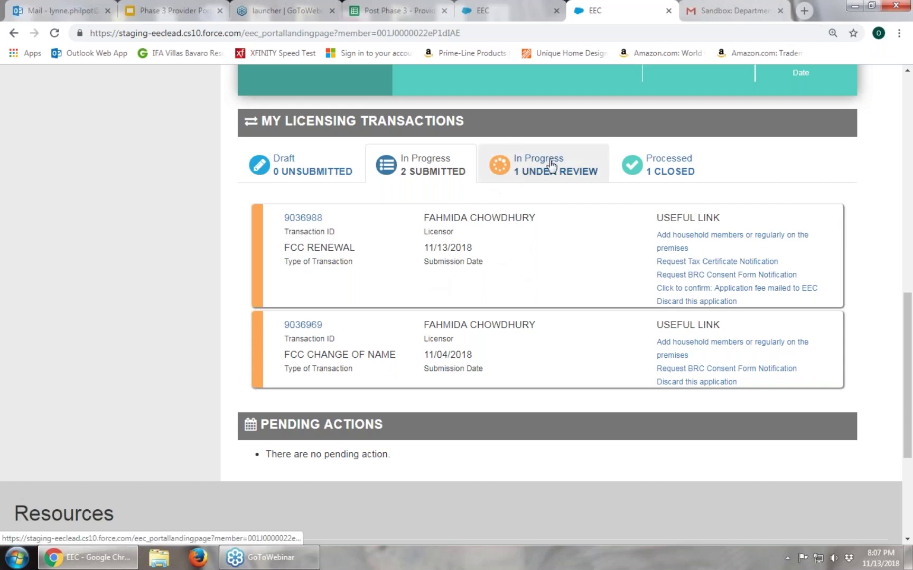
# Browse the Under Review, Submitted and Processed transaction tabs, ending on the closed Re-Issuance of License Certificate
pyautogui.click(587, 158)
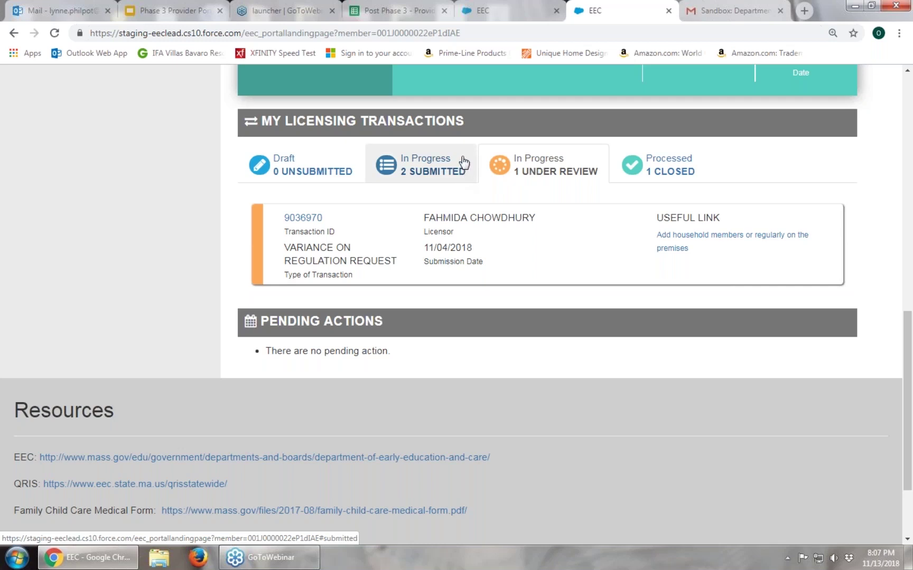
pyautogui.click(463, 161)
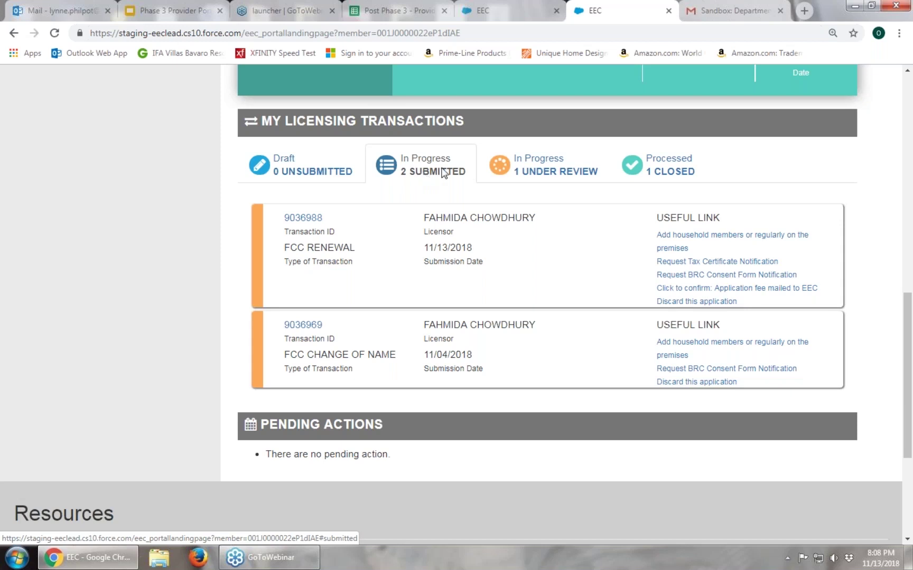
pyautogui.click(588, 167)
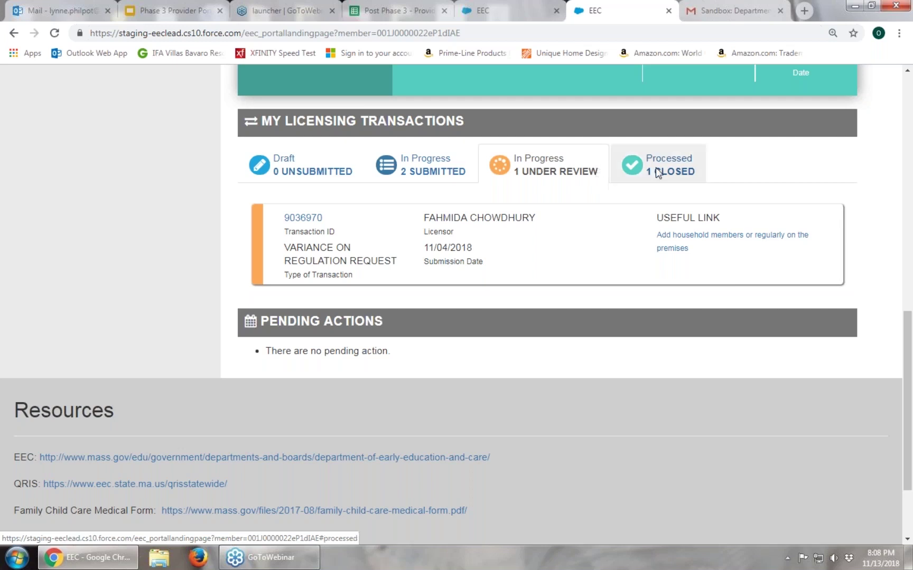
pyautogui.click(701, 161)
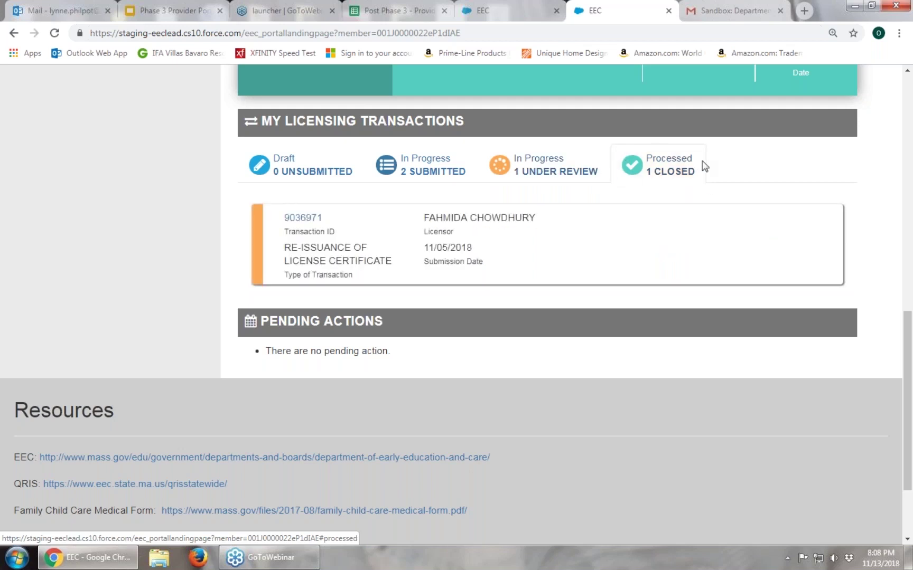